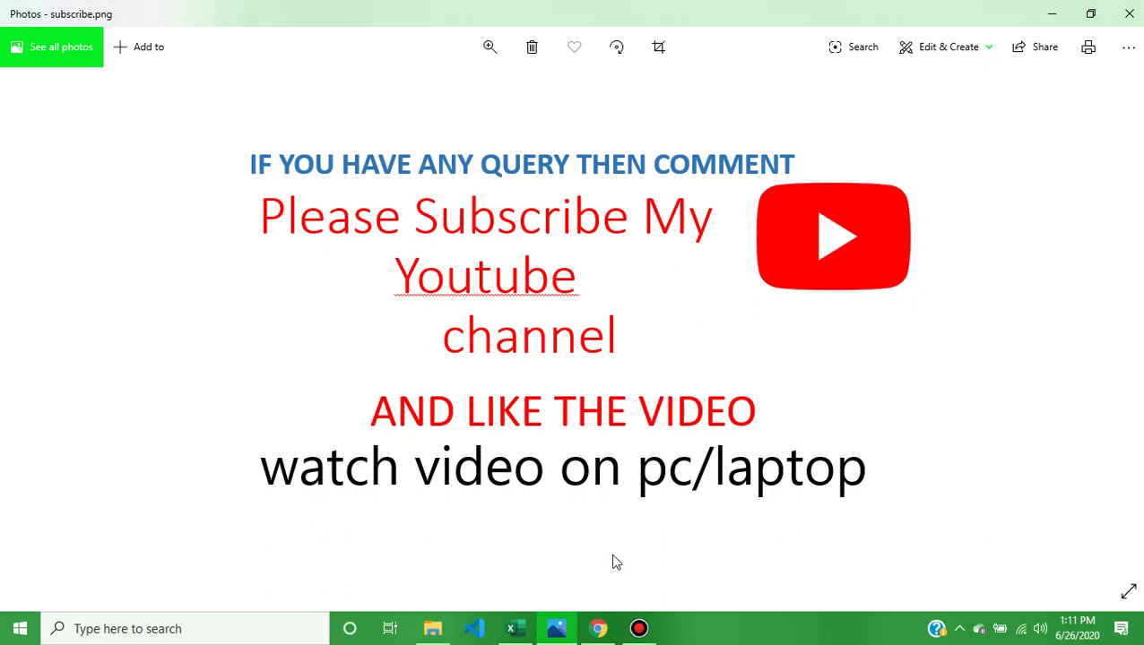
Switch from the Photos image to Coursera's Completed courses page in Chrome.
{"action": "left_click", "coordinate": [598, 629]}
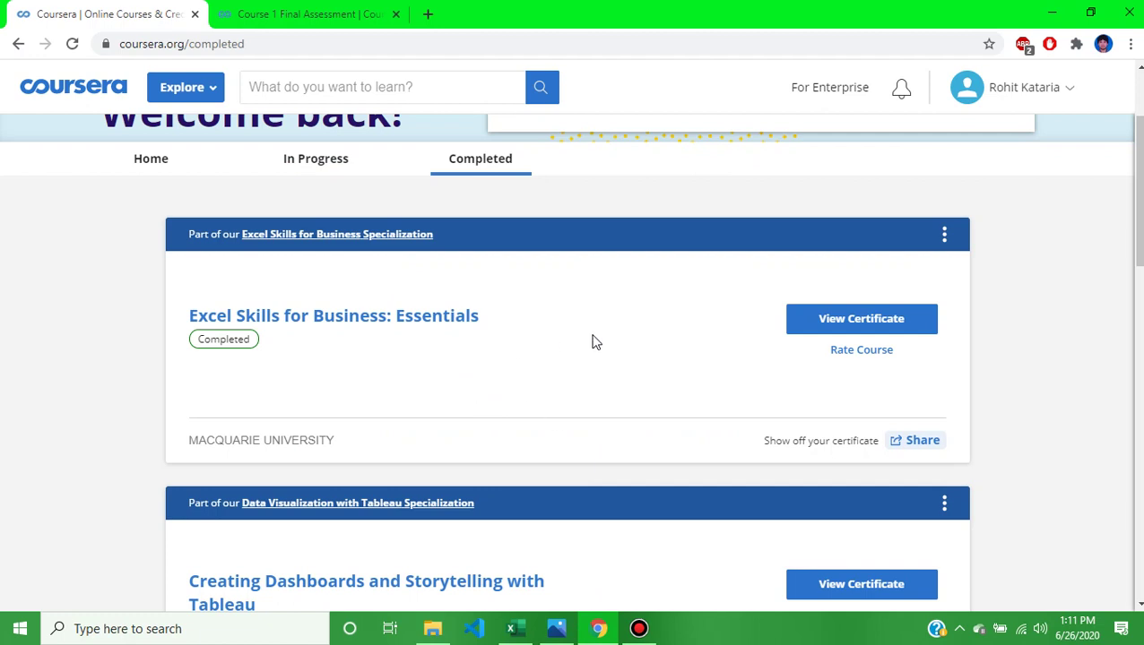
Open the Course 1 Final Assessment review and scroll to question 1's answer, 2015.
{"action": "left_click", "coordinate": [296, 14]}
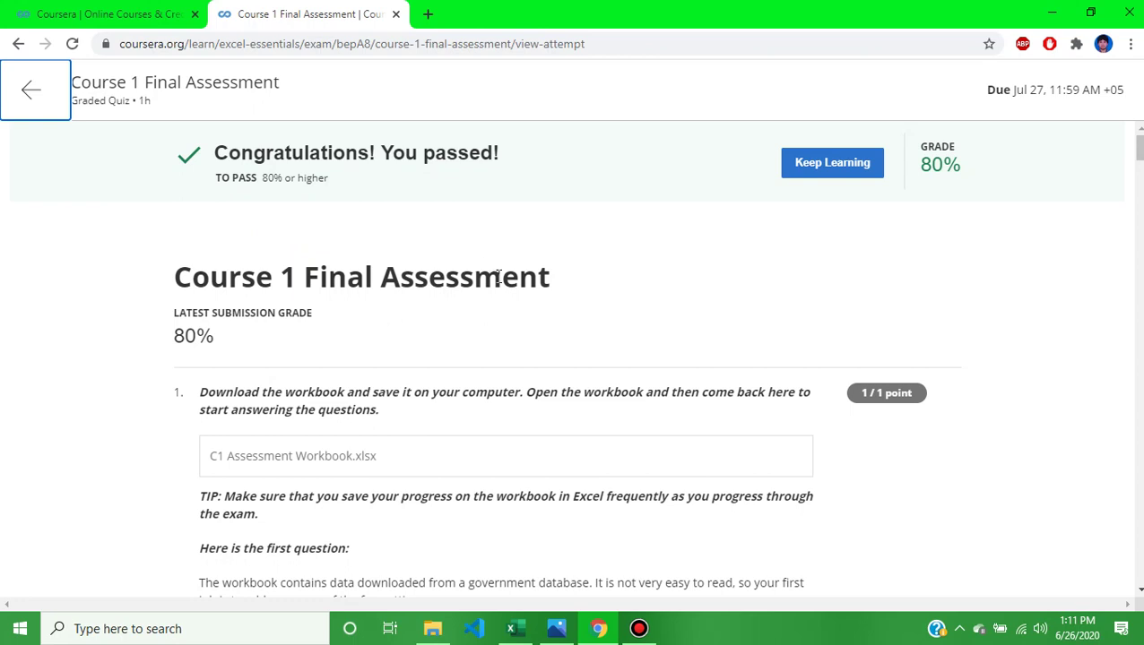
{"action": "scroll", "coordinate": [499, 276], "scroll_direction": "down", "scroll_amount": 3}
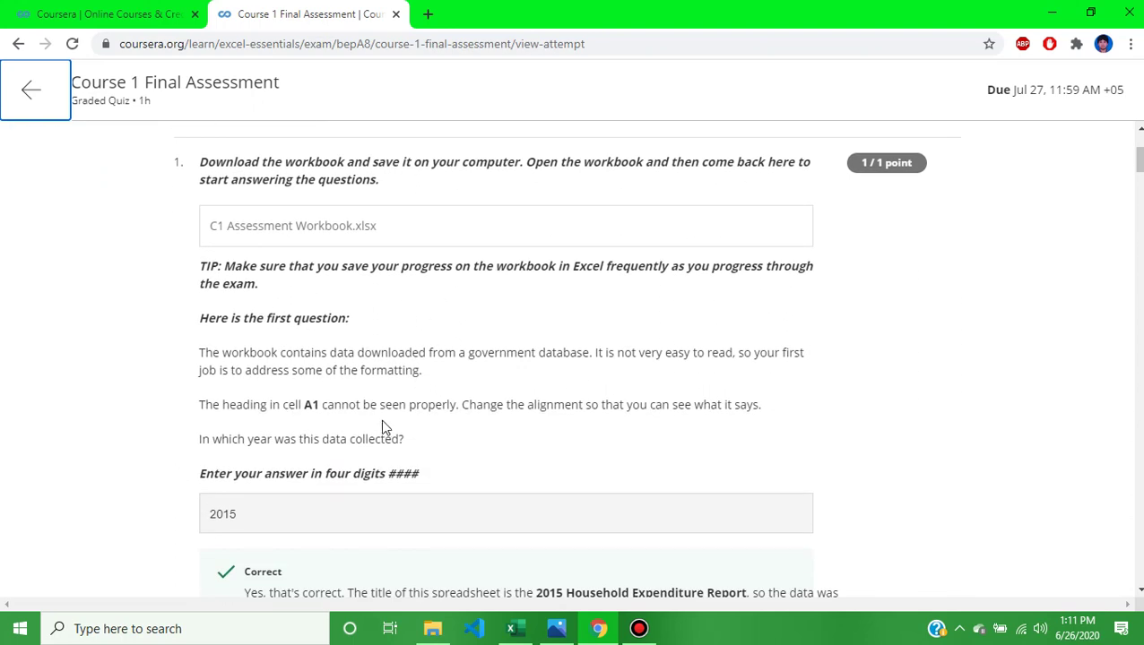
{"action": "left_click", "coordinate": [516, 411]}
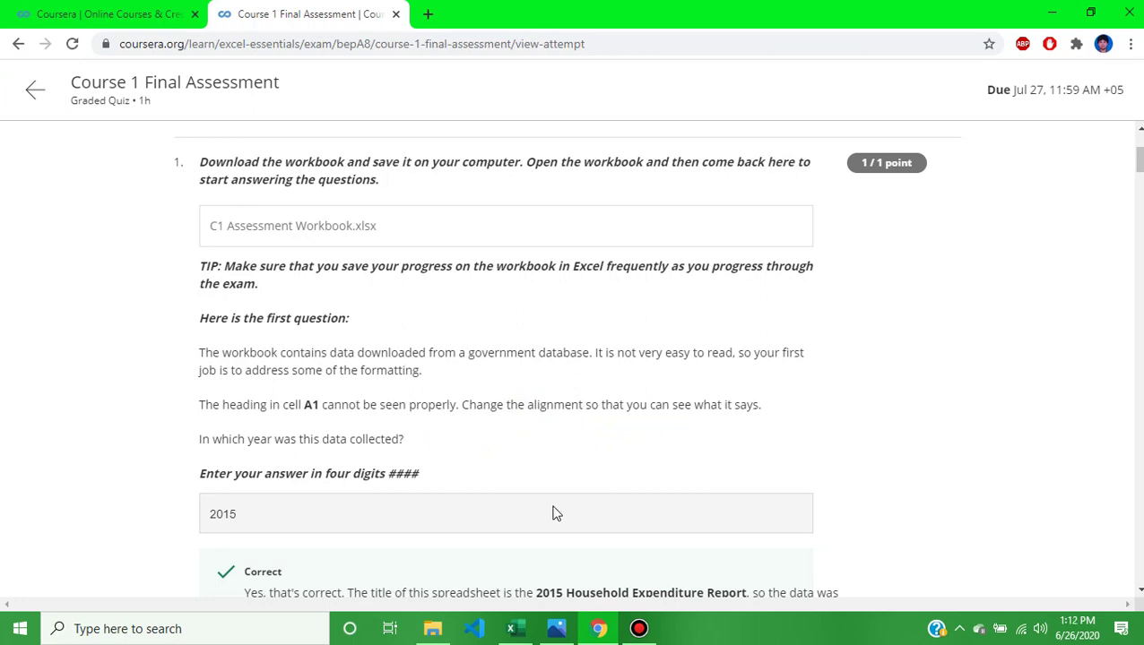
Find question 2's answer, 2016-03-20, then compare it with the solution workbook's Data sheet.
{"action": "left_click", "coordinate": [513, 629]}
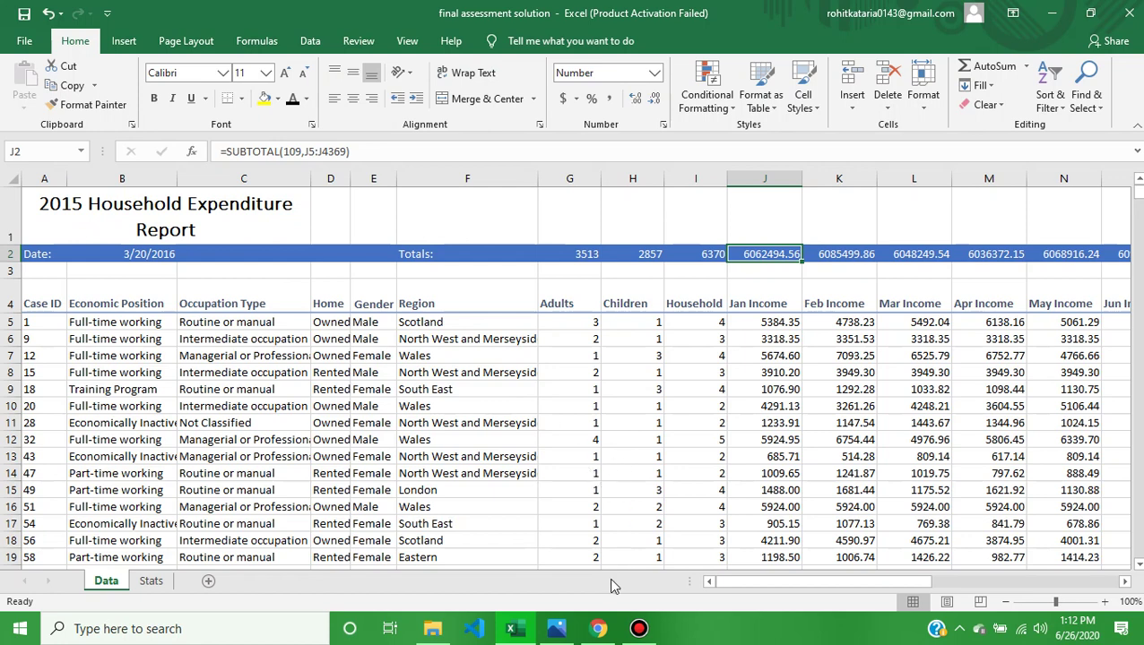
{"action": "left_click", "coordinate": [598, 628]}
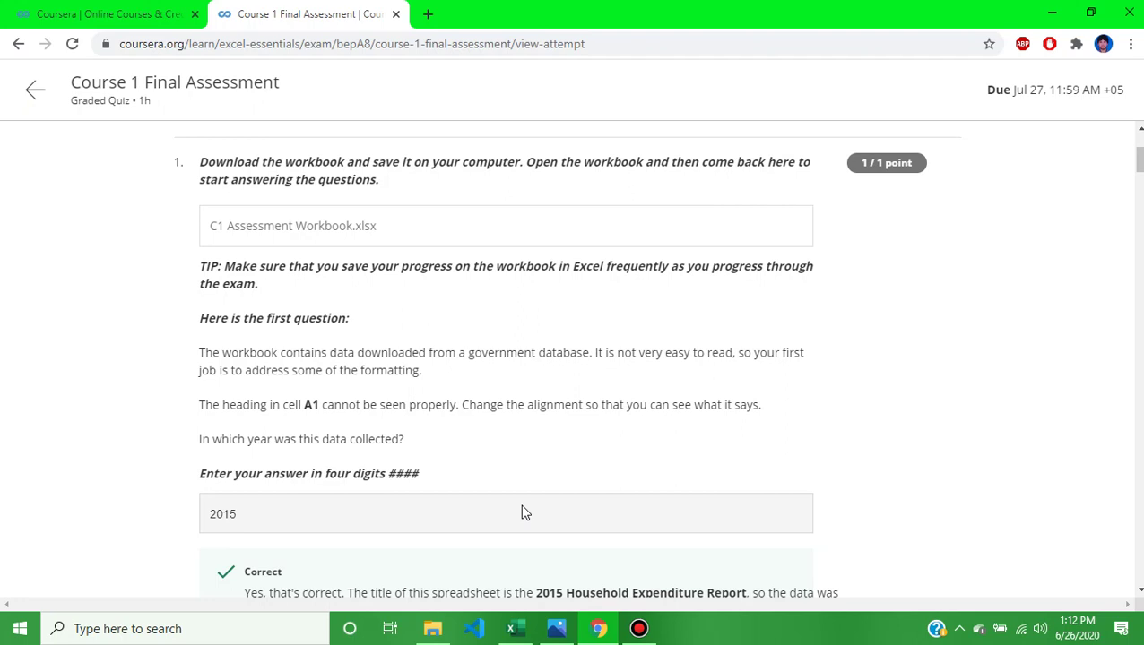
{"action": "scroll", "coordinate": [525, 513], "scroll_direction": "down", "scroll_amount": 1}
{"action": "scroll", "coordinate": [525, 513], "scroll_direction": "down", "scroll_amount": 1}
{"action": "scroll", "coordinate": [526, 513], "scroll_direction": "down", "scroll_amount": 2}
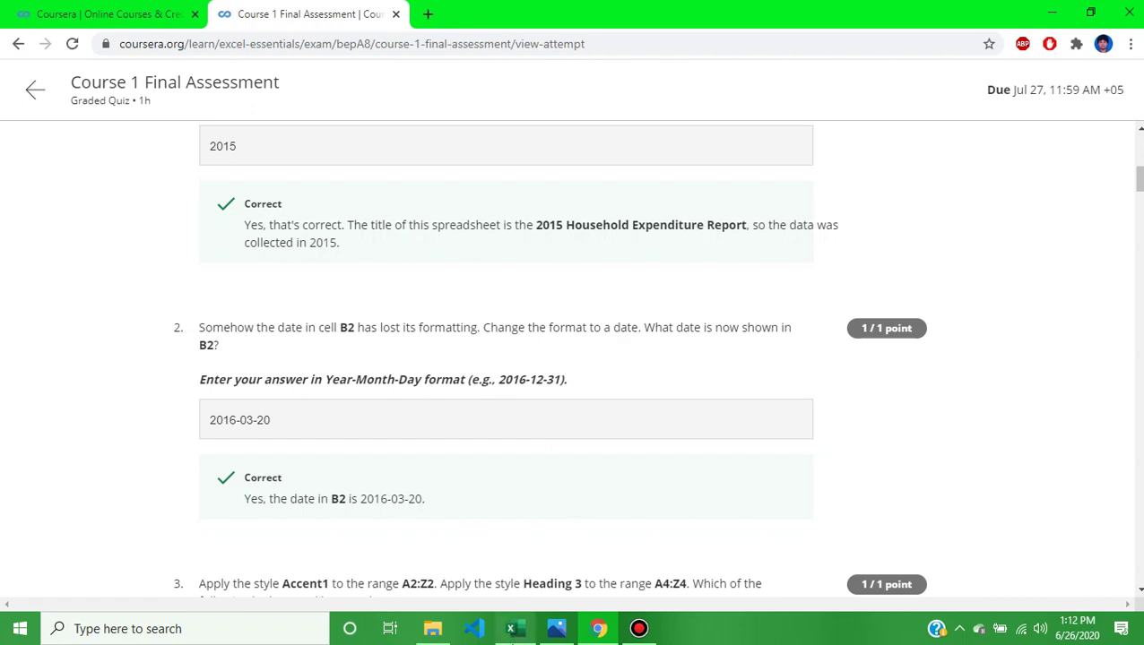
{"action": "left_click", "coordinate": [513, 628]}
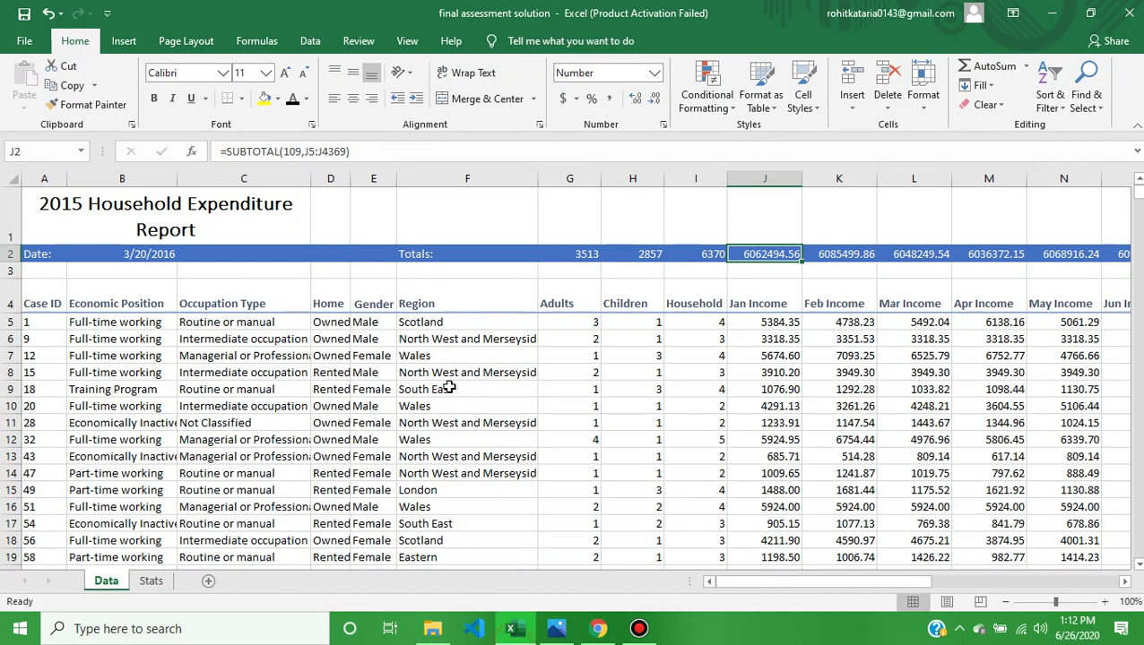
Confirm cell B2 holds the date 3/20/2016, then go back to the quiz review.
{"action": "left_click", "coordinate": [136, 258]}
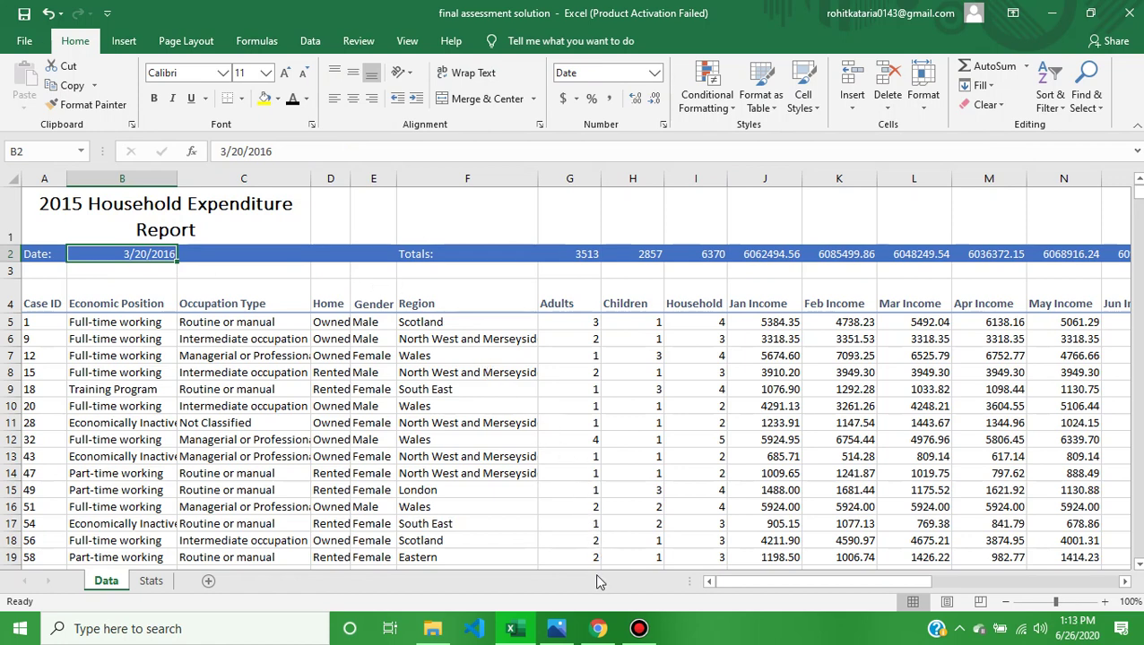
{"action": "left_click", "coordinate": [597, 628]}
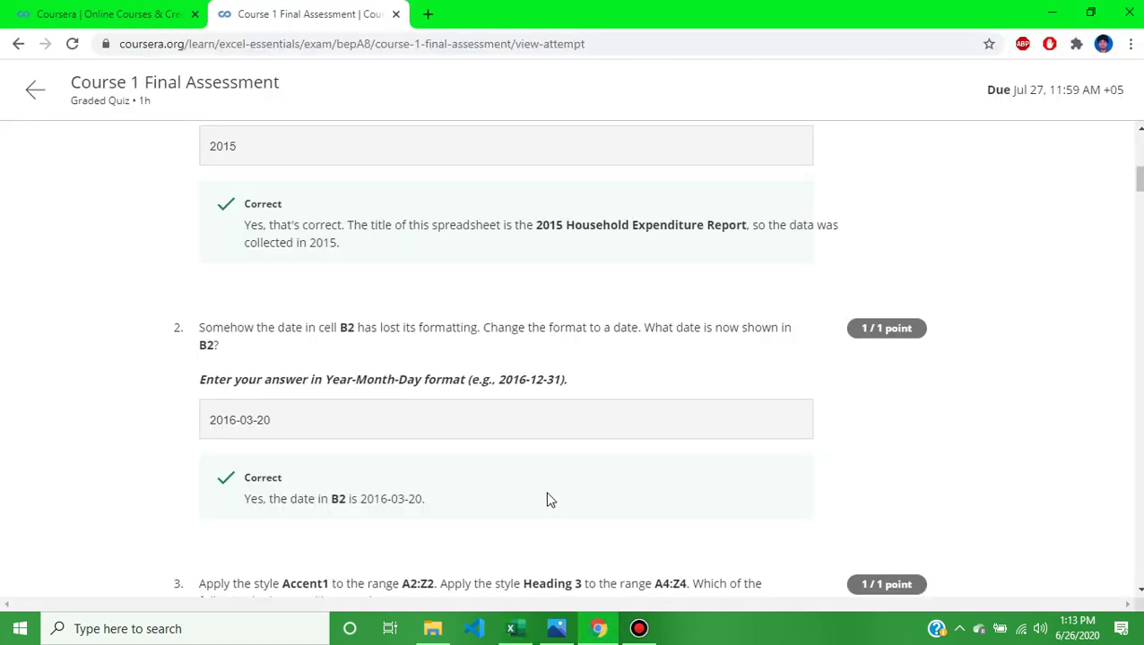
Find question 3's blue Totals row option, then compare it with the workbook's 3513 and 2857 totals.
{"action": "scroll", "coordinate": [550, 499], "scroll_direction": "down", "scroll_amount": 2}
{"action": "scroll", "coordinate": [549, 499], "scroll_direction": "down", "scroll_amount": 2}
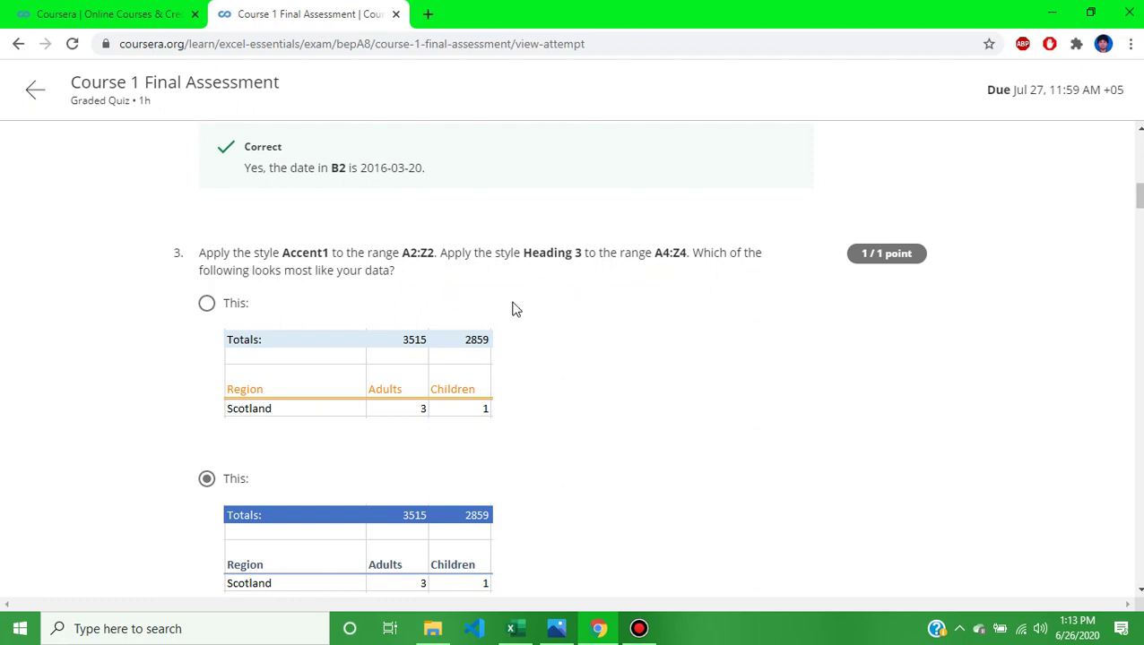
{"action": "scroll", "coordinate": [562, 349], "scroll_direction": "down", "scroll_amount": 2}
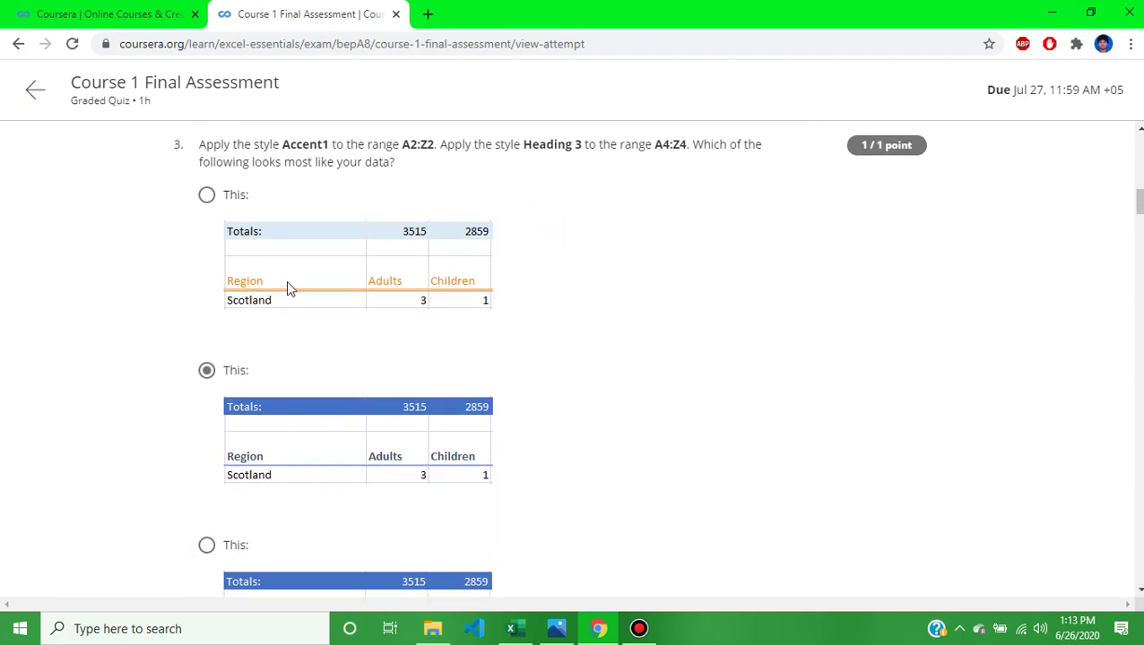
{"action": "scroll", "coordinate": [374, 390], "scroll_direction": "down", "scroll_amount": 1}
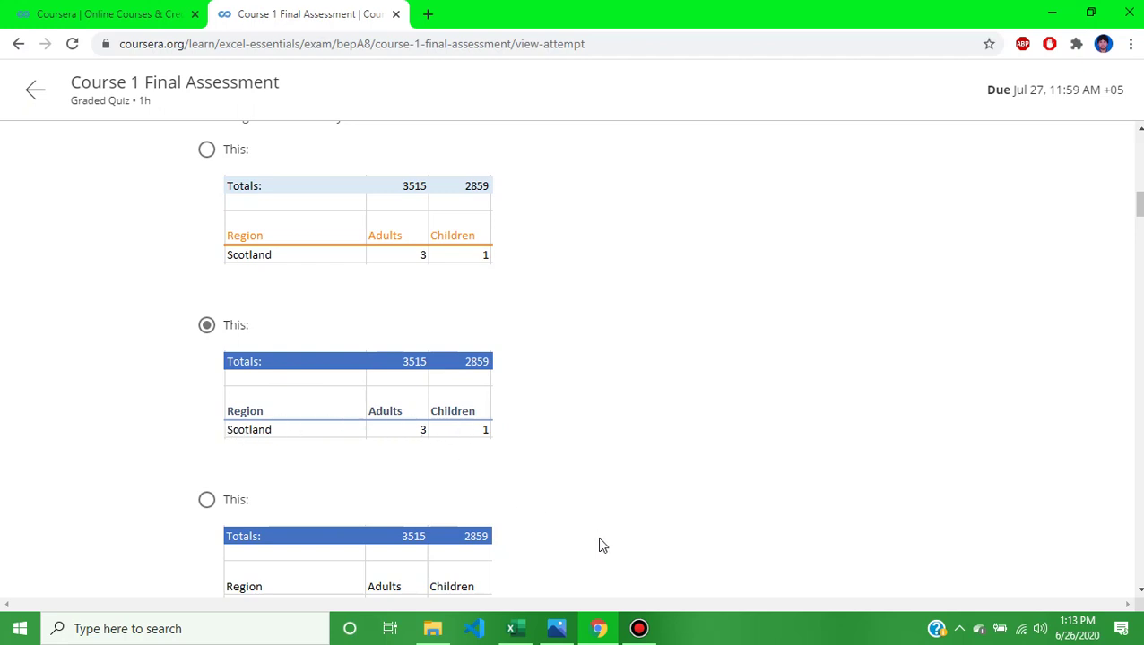
{"action": "left_click", "coordinate": [514, 629]}
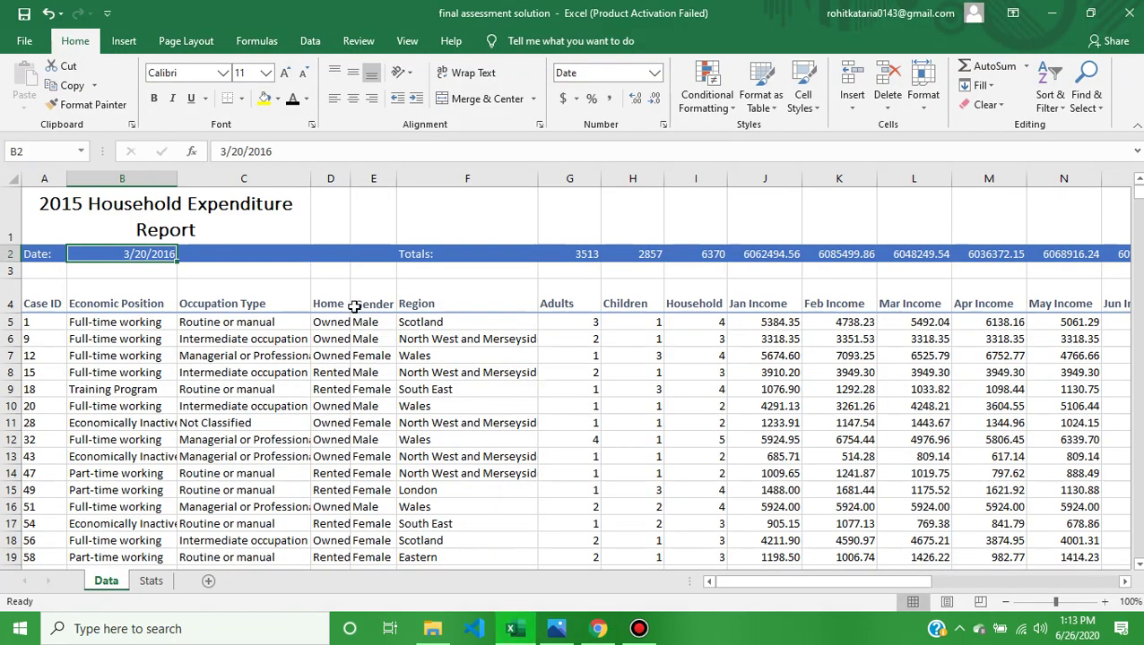
Inspect the styling of row 2, the Totals: label in F2 and cell D5, then return to Coursera.
{"action": "left_click", "coordinate": [289, 260]}
{"action": "left_click", "coordinate": [404, 255]}
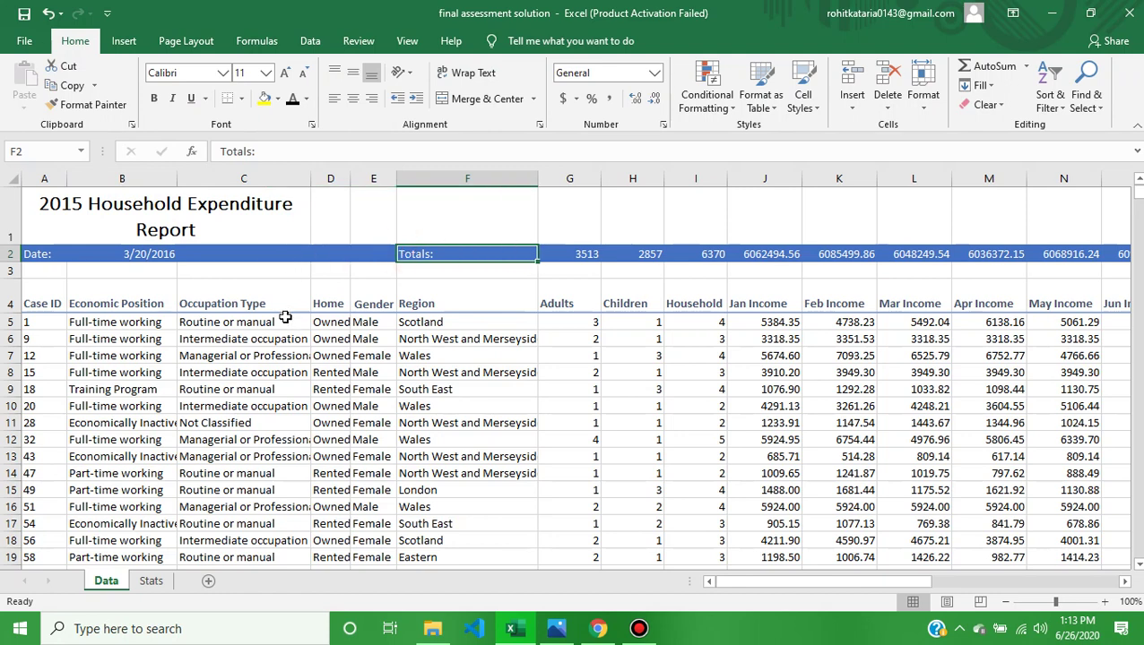
{"action": "left_click", "coordinate": [316, 319]}
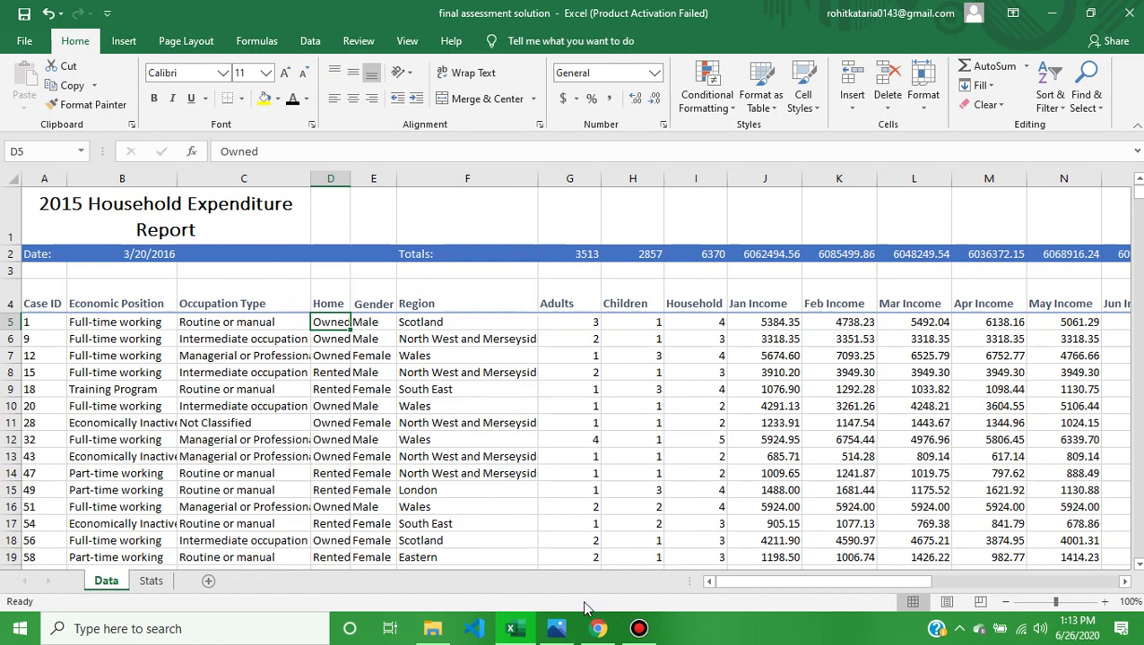
{"action": "left_click", "coordinate": [597, 629]}
Scroll through the review to question 4's 4534401.10 and question 5's 6074344.46 answers.
{"action": "scroll", "coordinate": [574, 457], "scroll_direction": "down", "scroll_amount": 2}
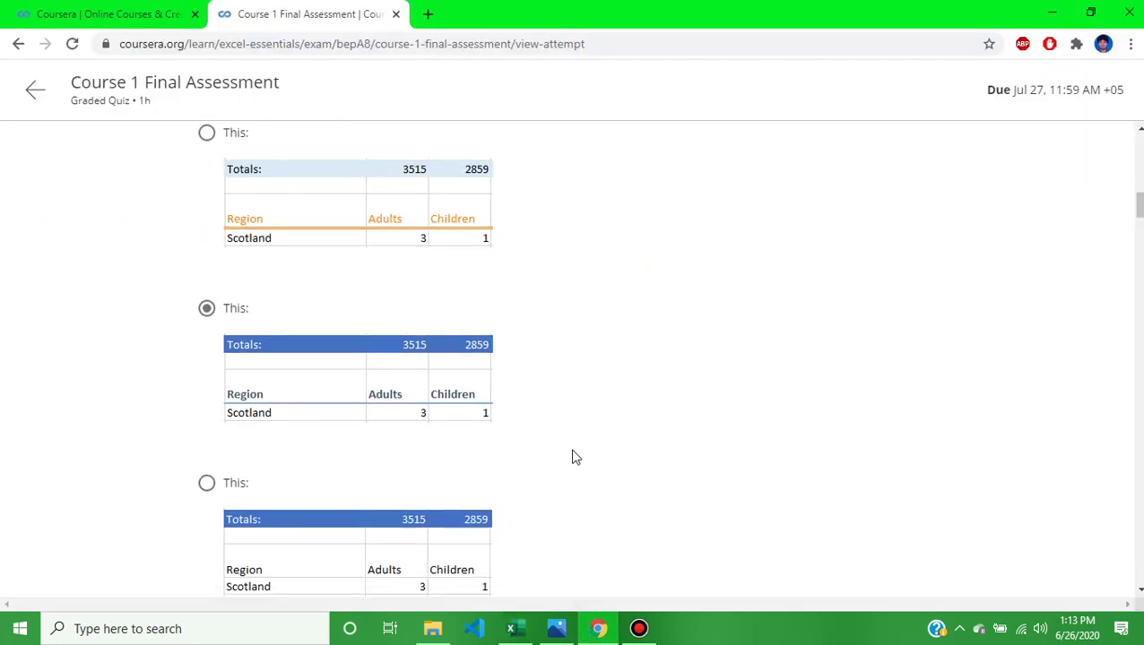
{"action": "scroll", "coordinate": [575, 457], "scroll_direction": "down", "scroll_amount": 3}
{"action": "scroll", "coordinate": [575, 458], "scroll_direction": "down", "scroll_amount": 2}
{"action": "scroll", "coordinate": [576, 457], "scroll_direction": "down", "scroll_amount": 2}
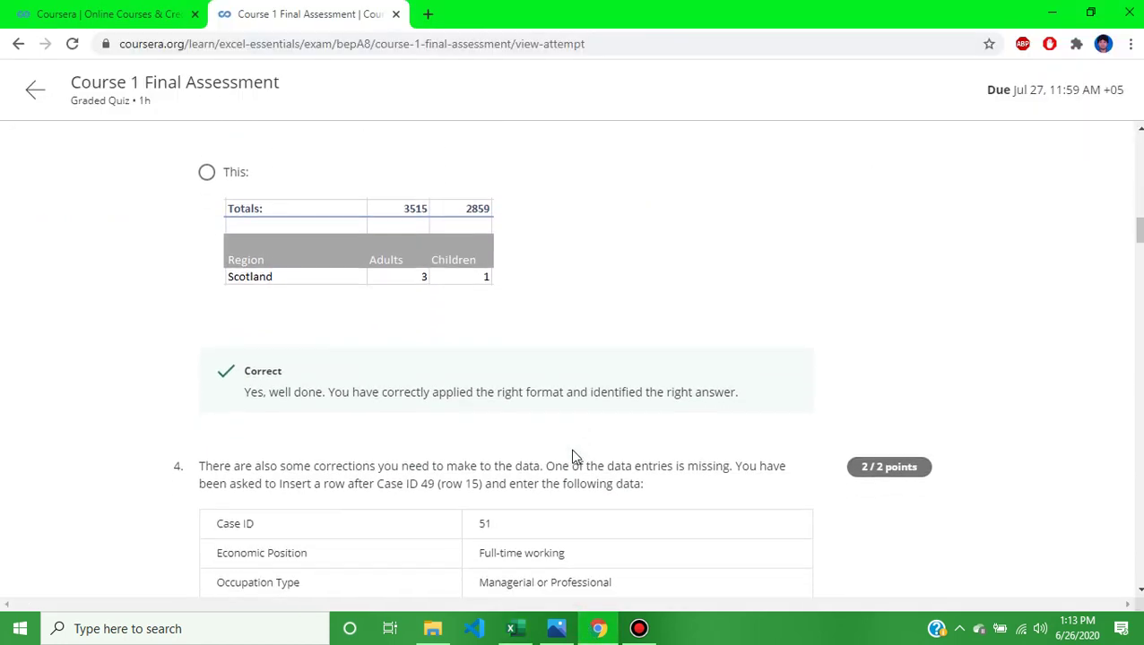
{"action": "scroll", "coordinate": [576, 457], "scroll_direction": "down", "scroll_amount": 1}
{"action": "scroll", "coordinate": [575, 457], "scroll_direction": "down", "scroll_amount": 1}
{"action": "scroll", "coordinate": [576, 457], "scroll_direction": "down", "scroll_amount": 1}
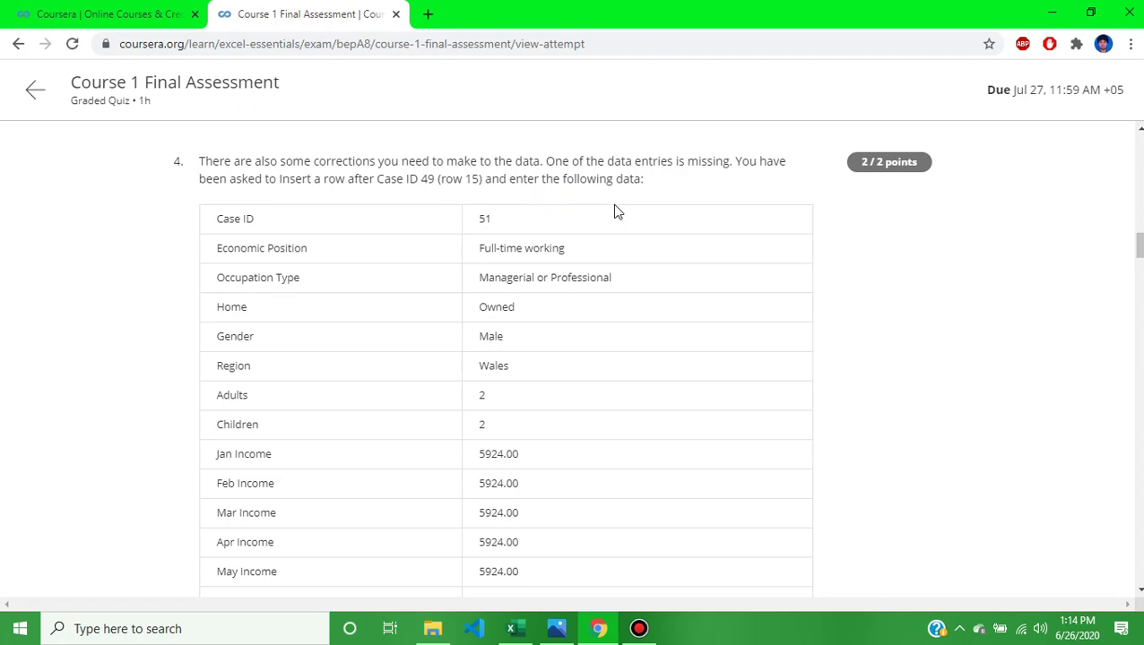
{"action": "scroll", "coordinate": [615, 212], "scroll_direction": "down", "scroll_amount": 1}
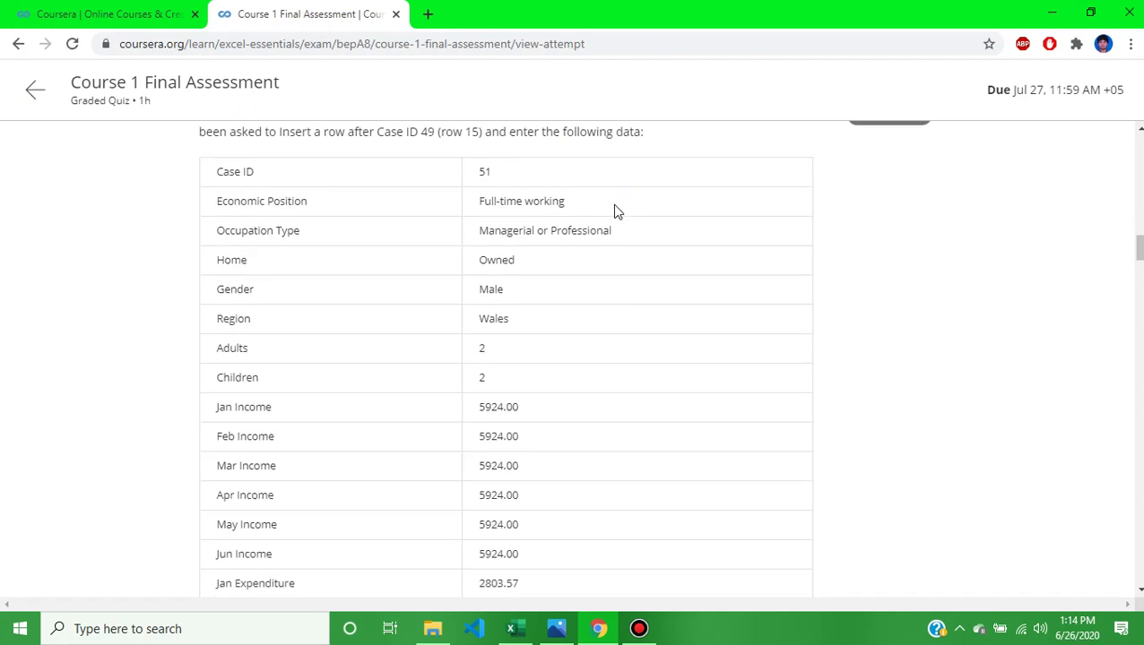
{"action": "scroll", "coordinate": [615, 211], "scroll_direction": "up", "scroll_amount": 1}
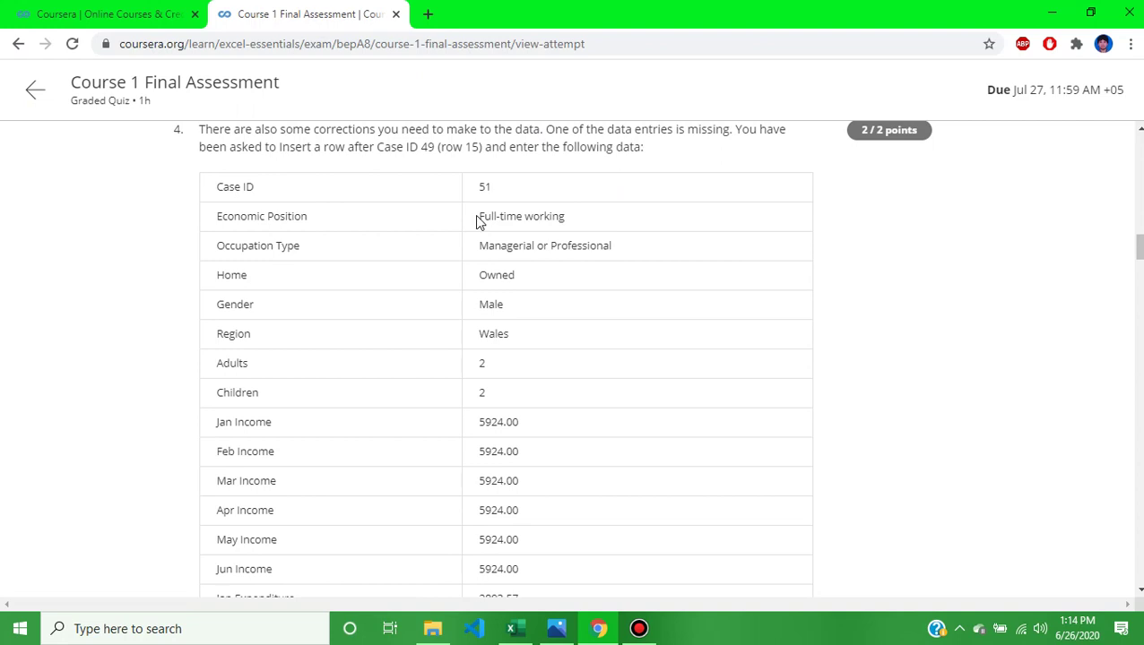
{"action": "scroll", "coordinate": [476, 221], "scroll_direction": "down", "scroll_amount": 2}
{"action": "scroll", "coordinate": [476, 221], "scroll_direction": "down", "scroll_amount": 2}
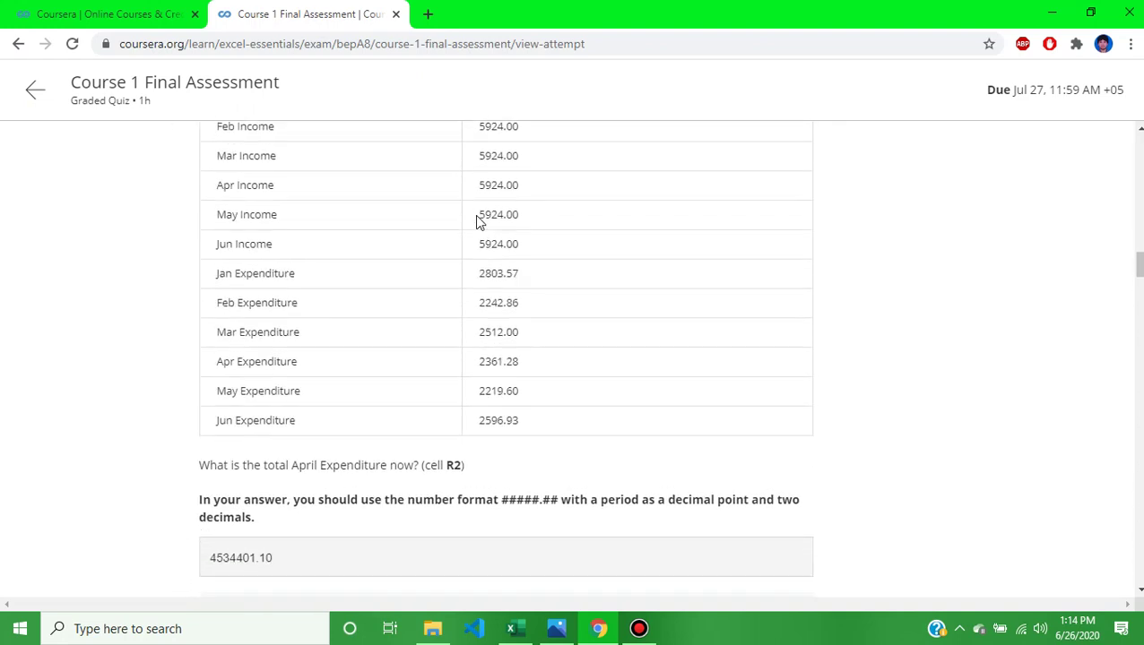
{"action": "scroll", "coordinate": [476, 222], "scroll_direction": "down", "scroll_amount": 1}
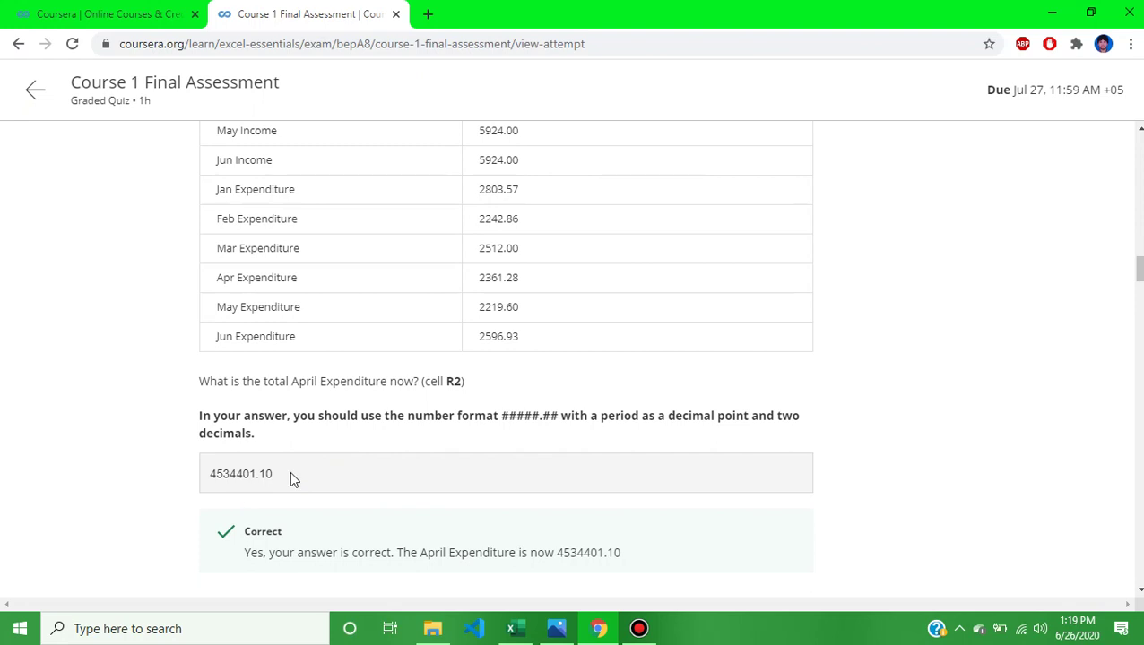
{"action": "scroll", "coordinate": [292, 479], "scroll_direction": "down", "scroll_amount": 1}
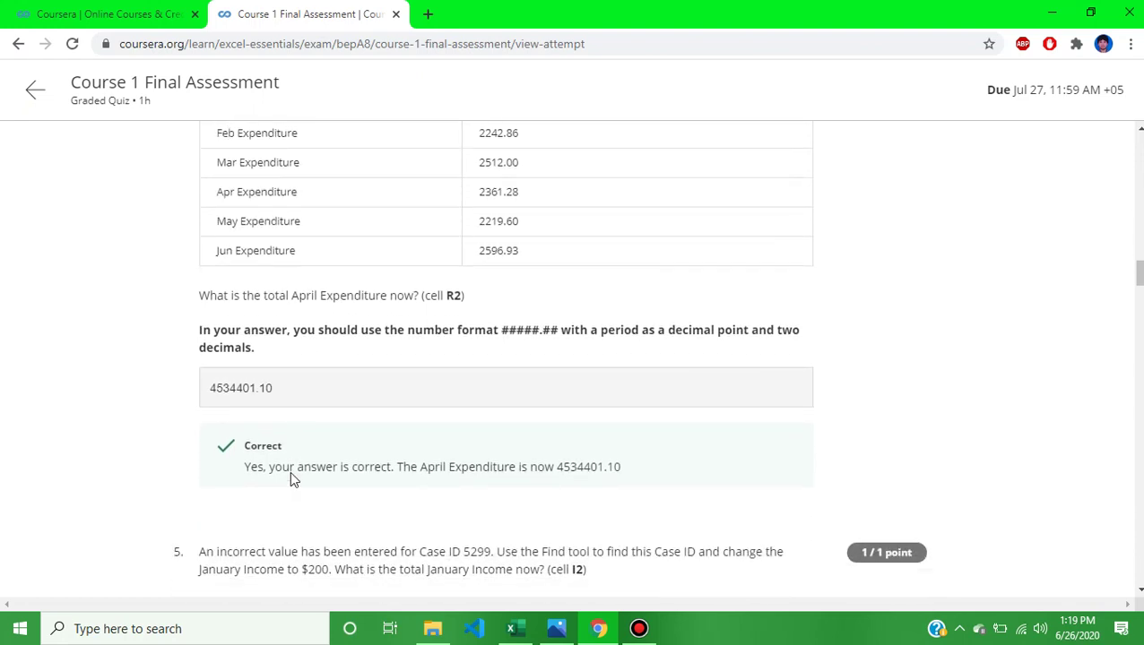
{"action": "scroll", "coordinate": [291, 479], "scroll_direction": "down", "scroll_amount": 2}
{"action": "scroll", "coordinate": [291, 479], "scroll_direction": "down", "scroll_amount": 1}
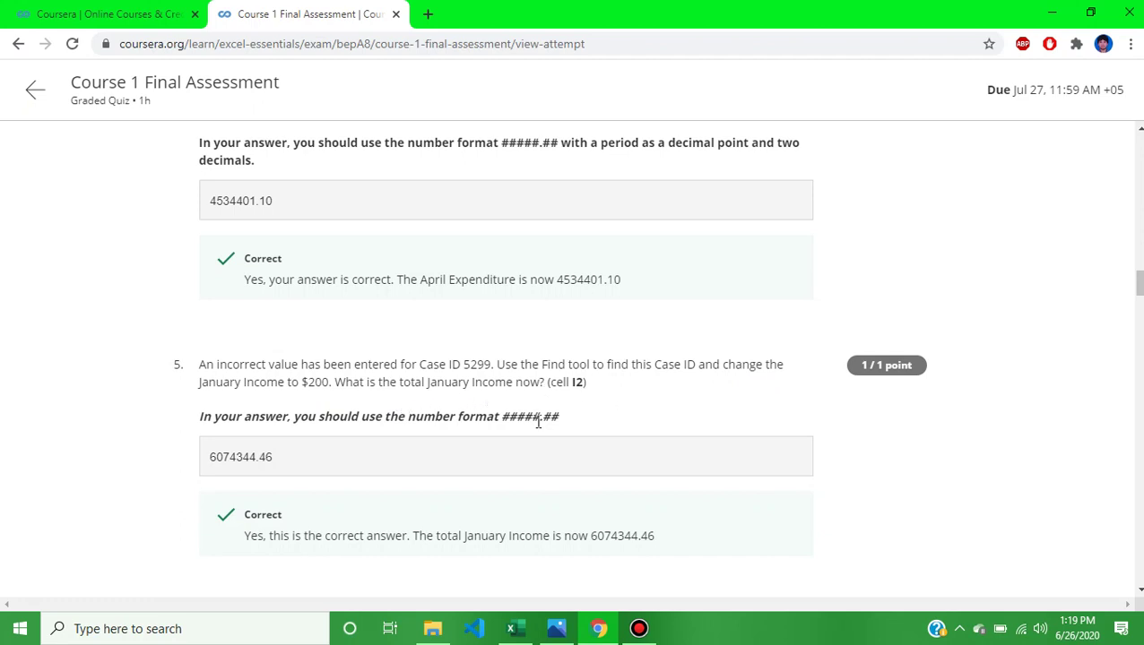
Check the Case ID column and jump to Case 5299, whose January Income reads 200.00.
{"action": "key", "text": "alt+Tab"}
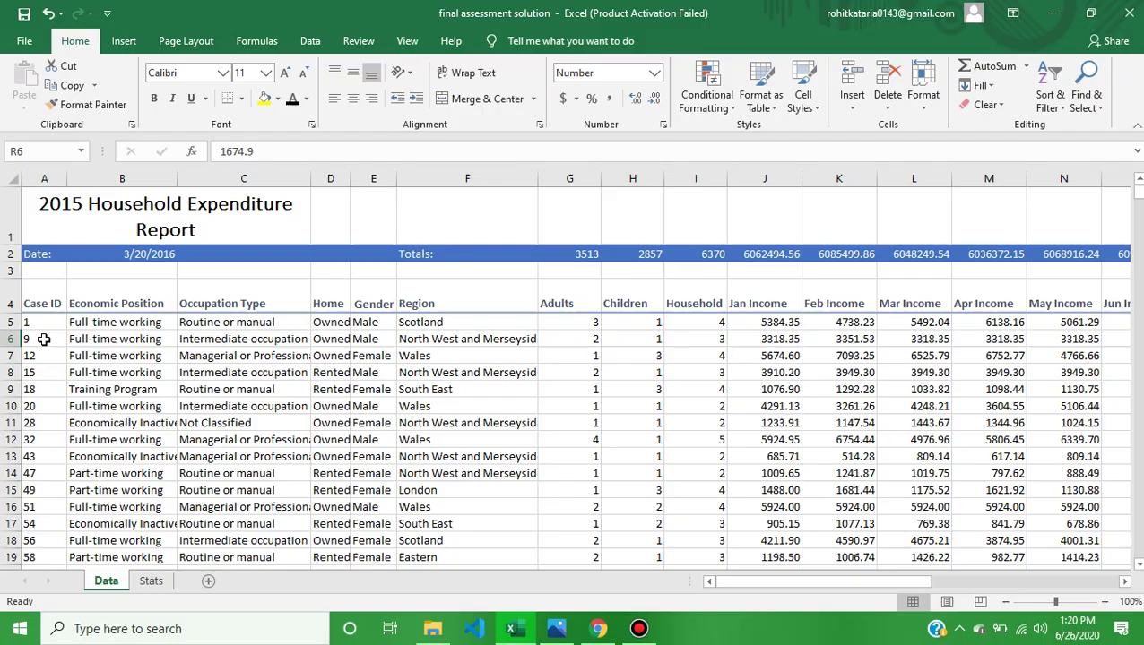
{"action": "left_click", "coordinate": [48, 302]}
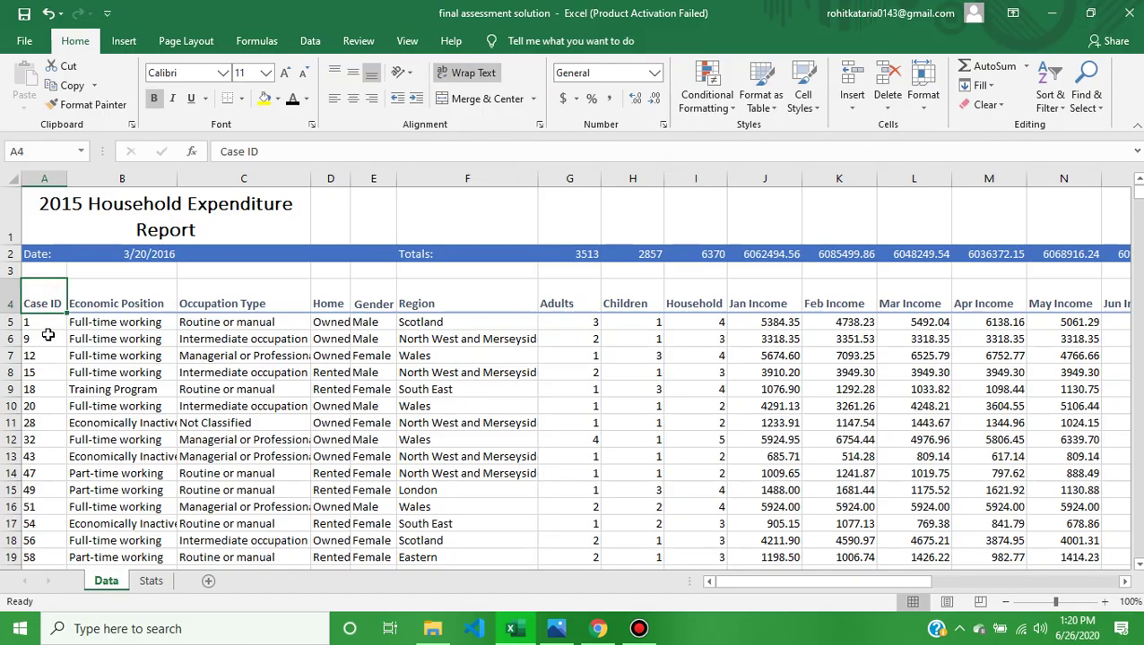
{"action": "left_click", "coordinate": [46, 338]}
{"action": "left_click", "coordinate": [48, 390]}
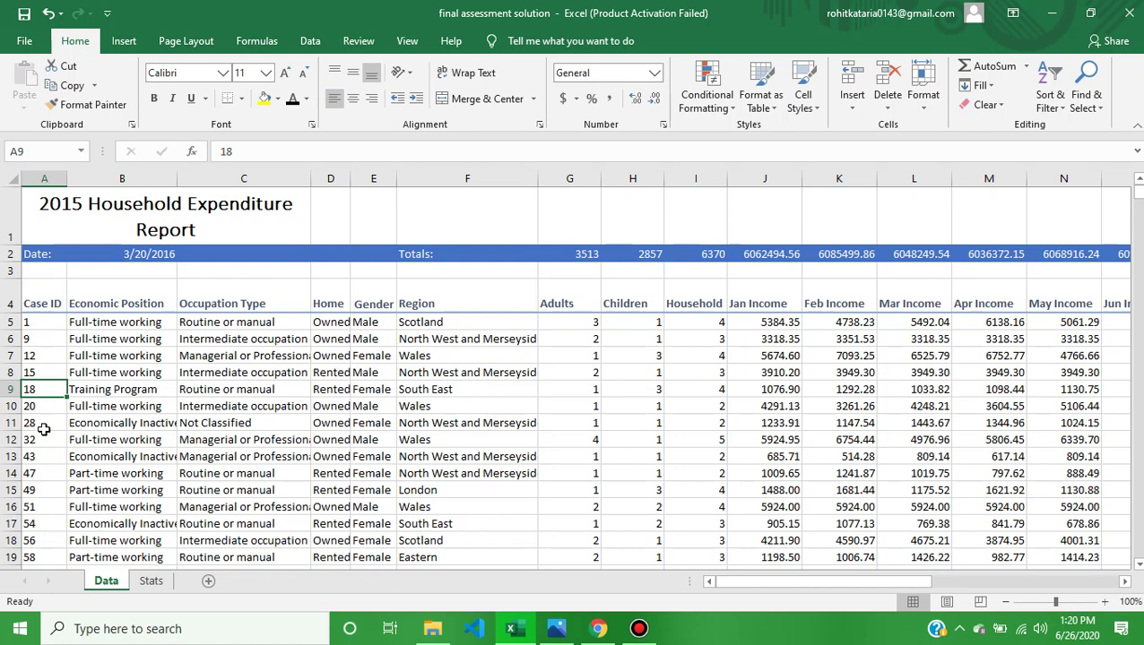
{"action": "left_click", "coordinate": [44, 427]}
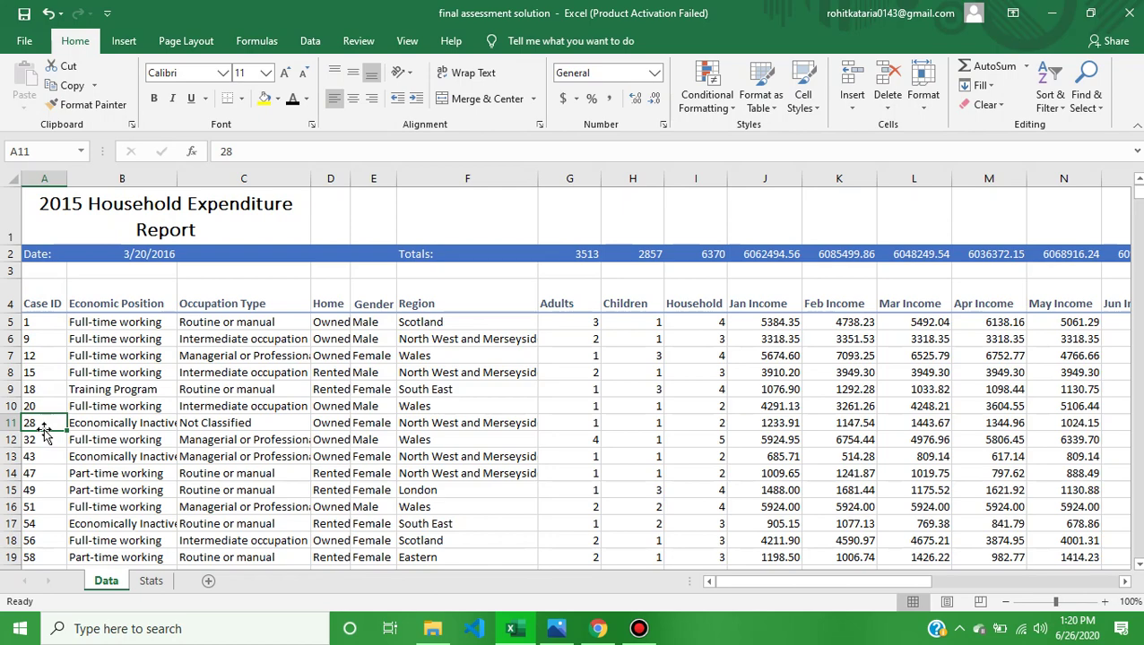
{"action": "key", "text": "ctrl+Down"}
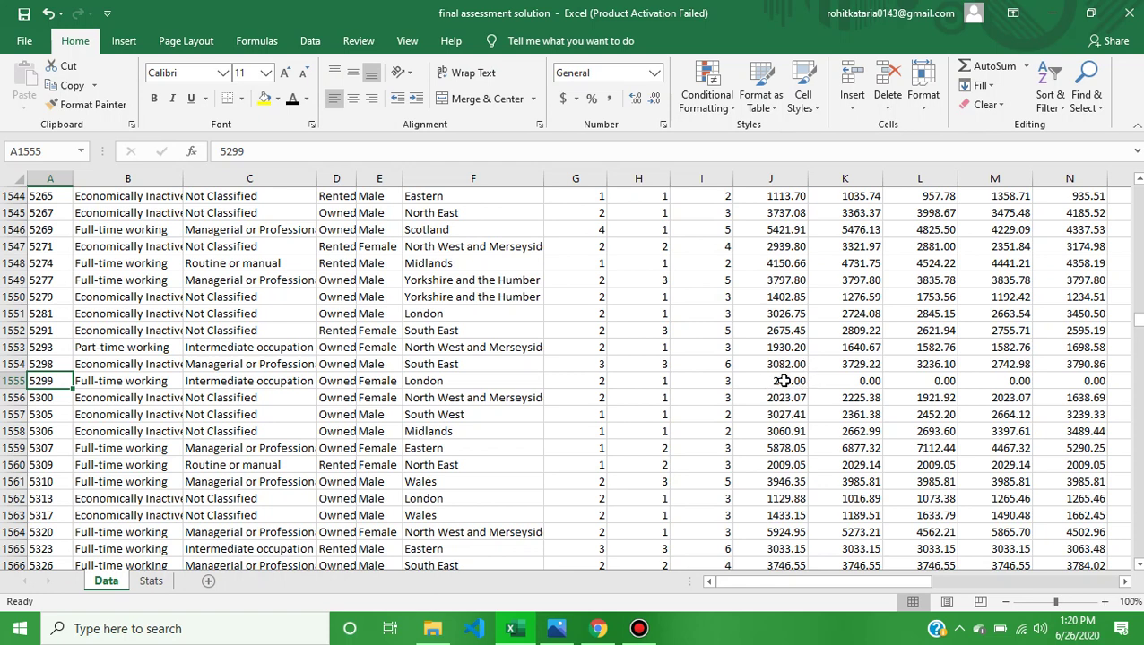
{"action": "left_click", "coordinate": [787, 381]}
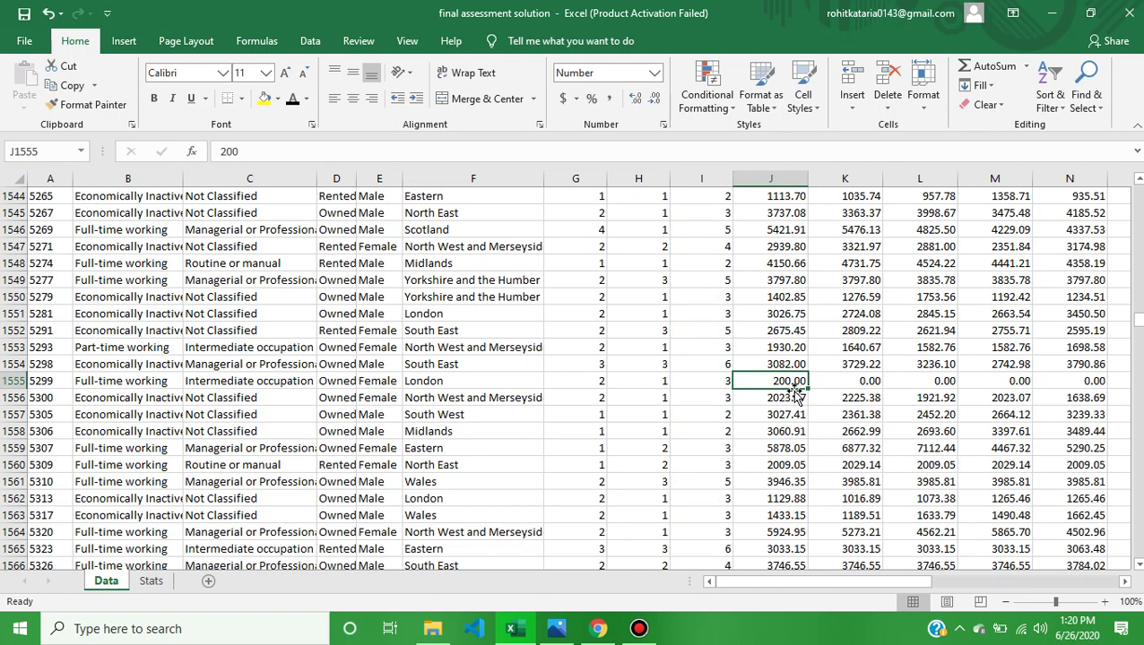
{"action": "left_click", "coordinate": [598, 628]}
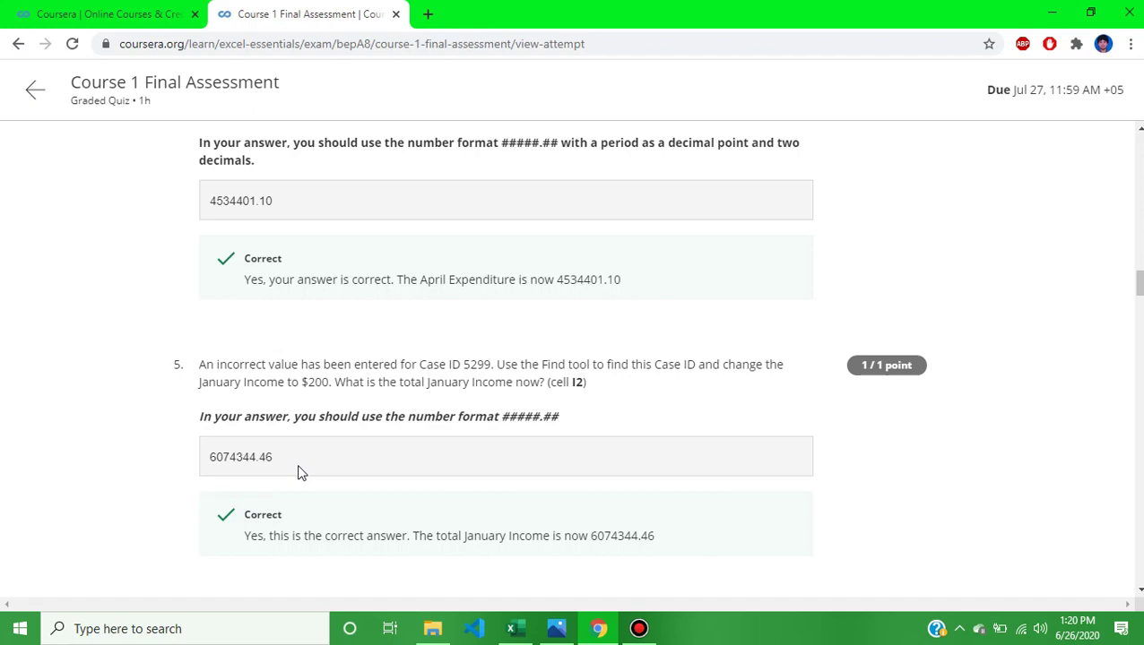
Scroll to question 6's Household total answer, 6378 in cell I2.
{"action": "scroll", "coordinate": [302, 473], "scroll_direction": "down", "scroll_amount": 4}
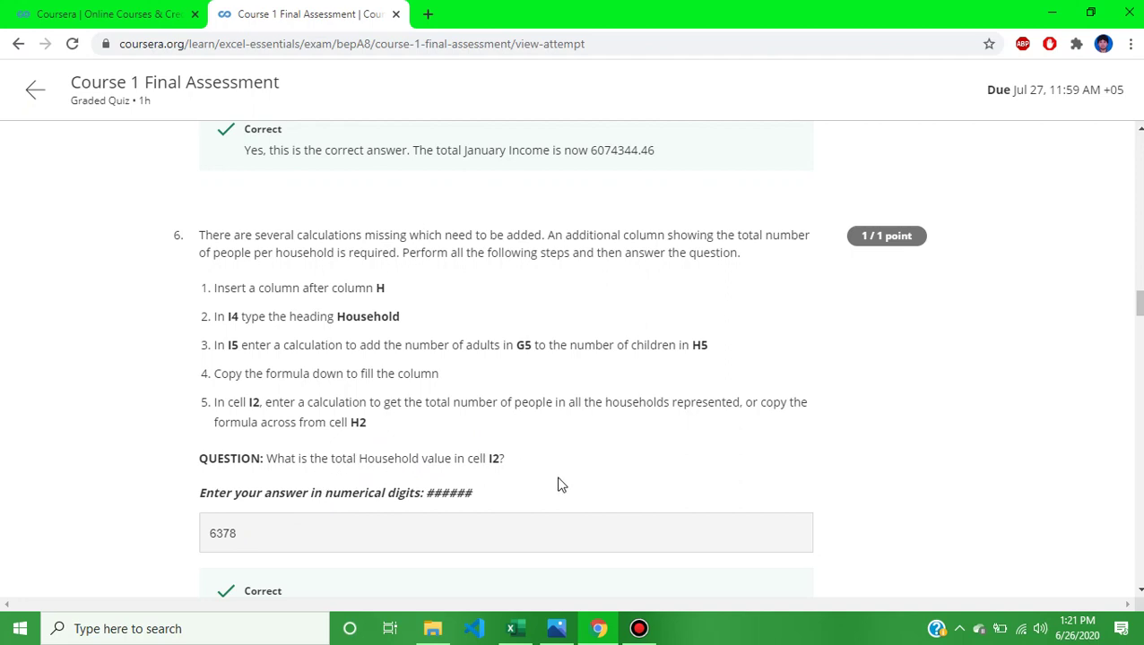
Return to the top of Excel's Data sheet, where the Household total in I2 reads 6370.
{"action": "left_click", "coordinate": [511, 628]}
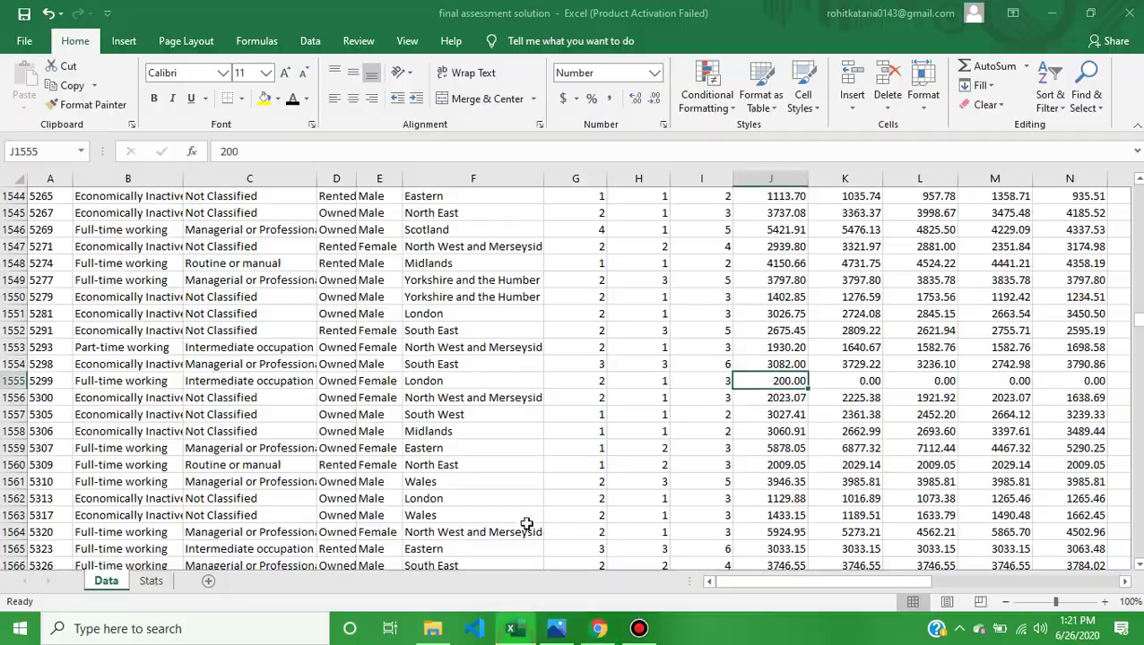
{"action": "scroll", "coordinate": [500, 411], "scroll_direction": "up", "scroll_amount": 20}
{"action": "scroll", "coordinate": [501, 412], "scroll_direction": "up", "scroll_amount": 20}
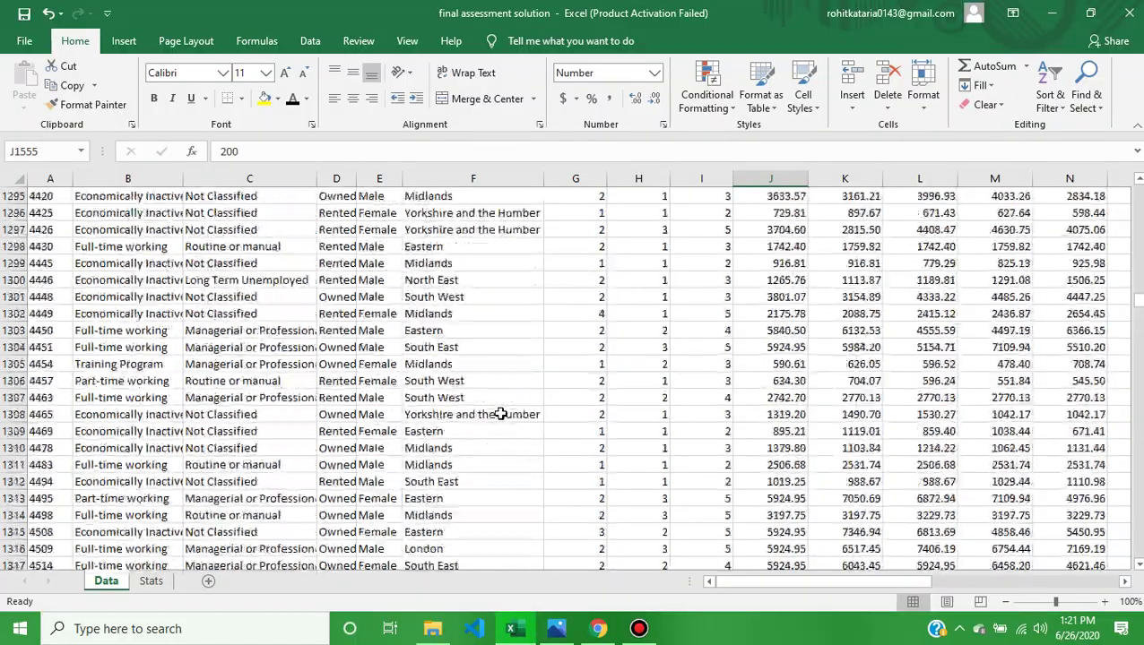
{"action": "scroll", "coordinate": [500, 411], "scroll_direction": "up", "scroll_amount": 20}
{"action": "scroll", "coordinate": [500, 414], "scroll_direction": "up", "scroll_amount": 20}
{"action": "scroll", "coordinate": [501, 414], "scroll_direction": "up", "scroll_amount": 15}
{"action": "scroll", "coordinate": [500, 415], "scroll_direction": "up", "scroll_amount": 10}
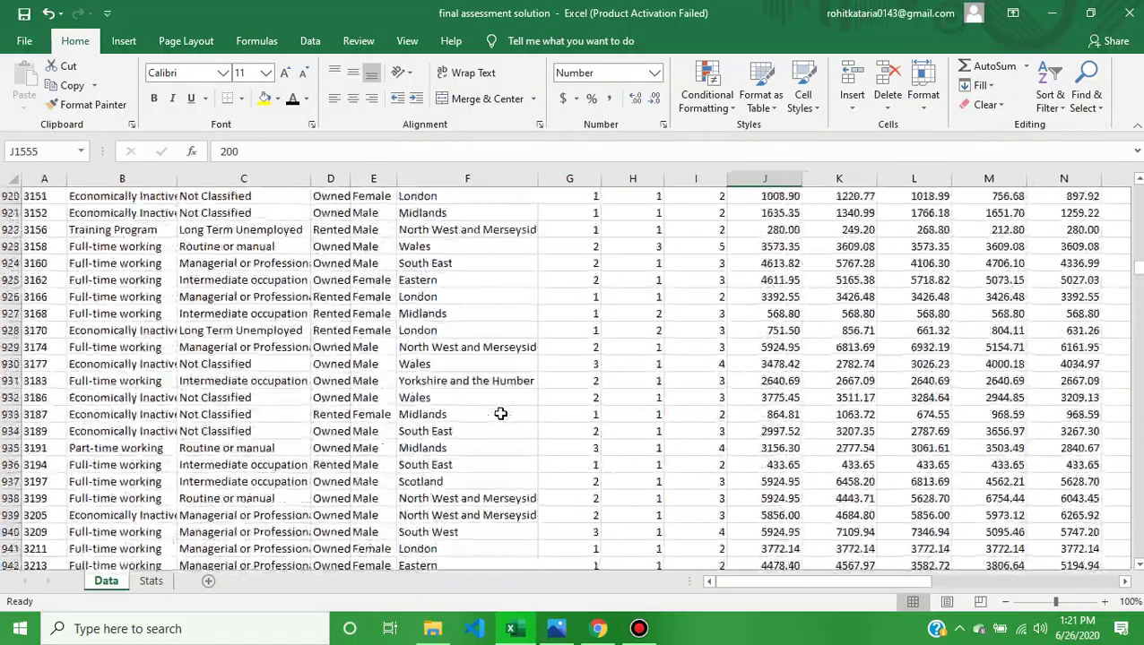
{"action": "key", "text": "Page_Up"}
{"action": "key", "text": "Page_Up"}
{"action": "key", "text": "Page_Up"}
{"action": "key", "text": "Page_Up"}
{"action": "key", "text": "Page_Up"}
{"action": "key", "text": "Page_Up"}
{"action": "key", "text": "Page_Up"}
{"action": "key", "text": "Page_Up"}
{"action": "key", "text": "Page_Up"}
{"action": "key", "text": "Page_Up"}
{"action": "key", "text": "Page_Up"}
{"action": "key", "text": "Page_Up"}
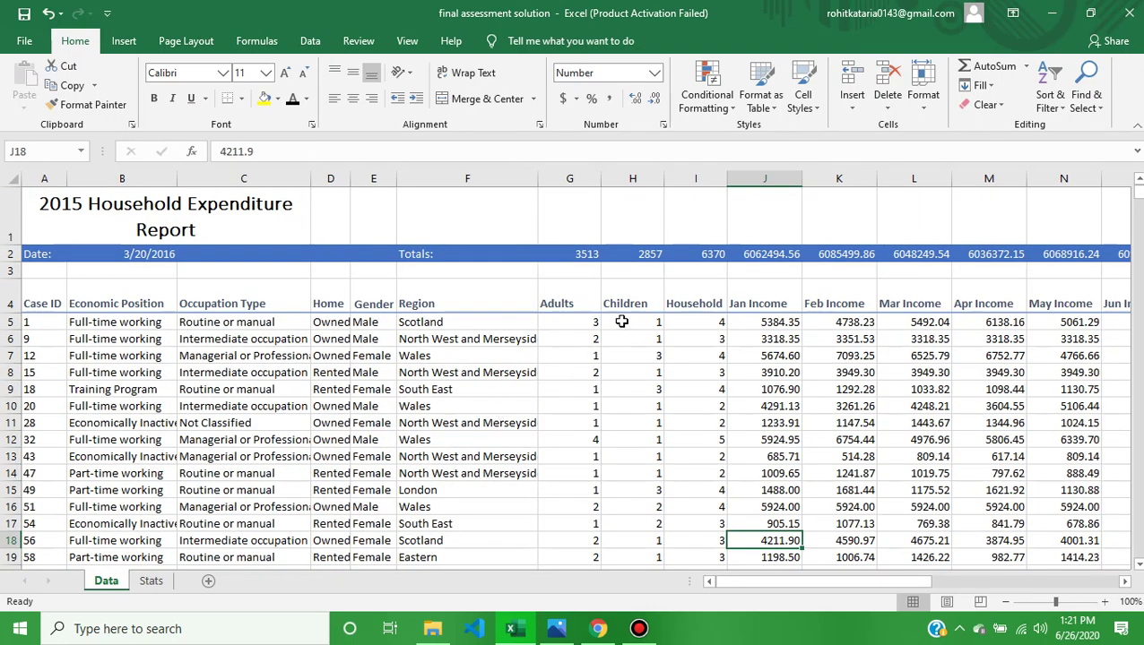
Verify the Household total of 6370 in I2 and the =G5+H5 formula in I5 against the quiz.
{"action": "left_click", "coordinate": [704, 306]}
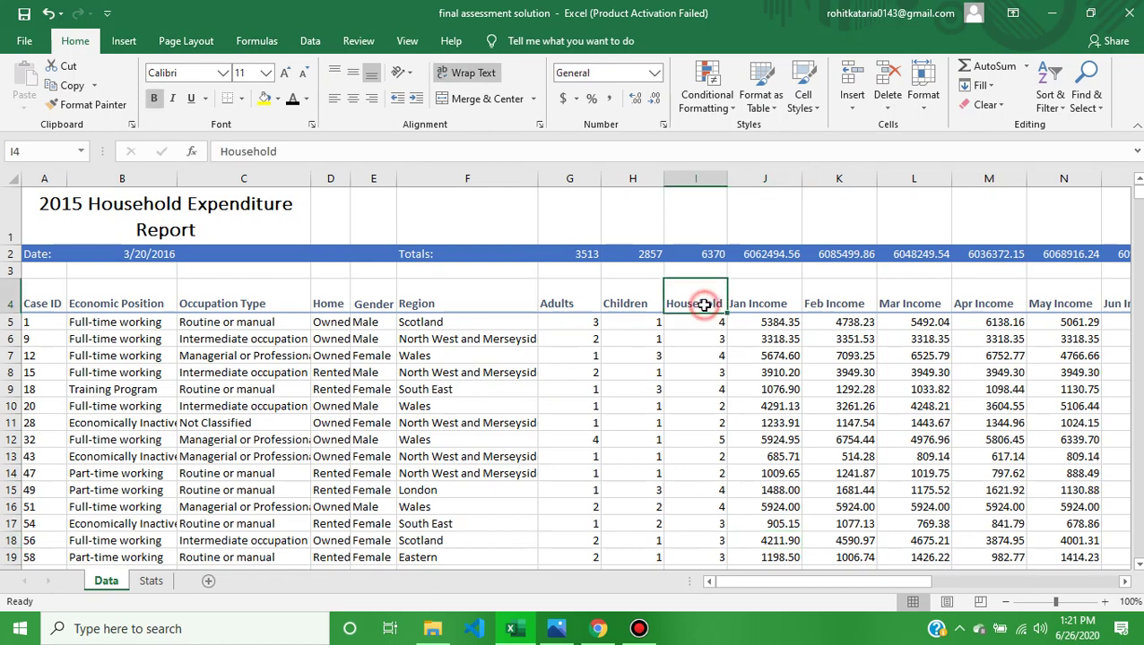
{"action": "left_click", "coordinate": [706, 257]}
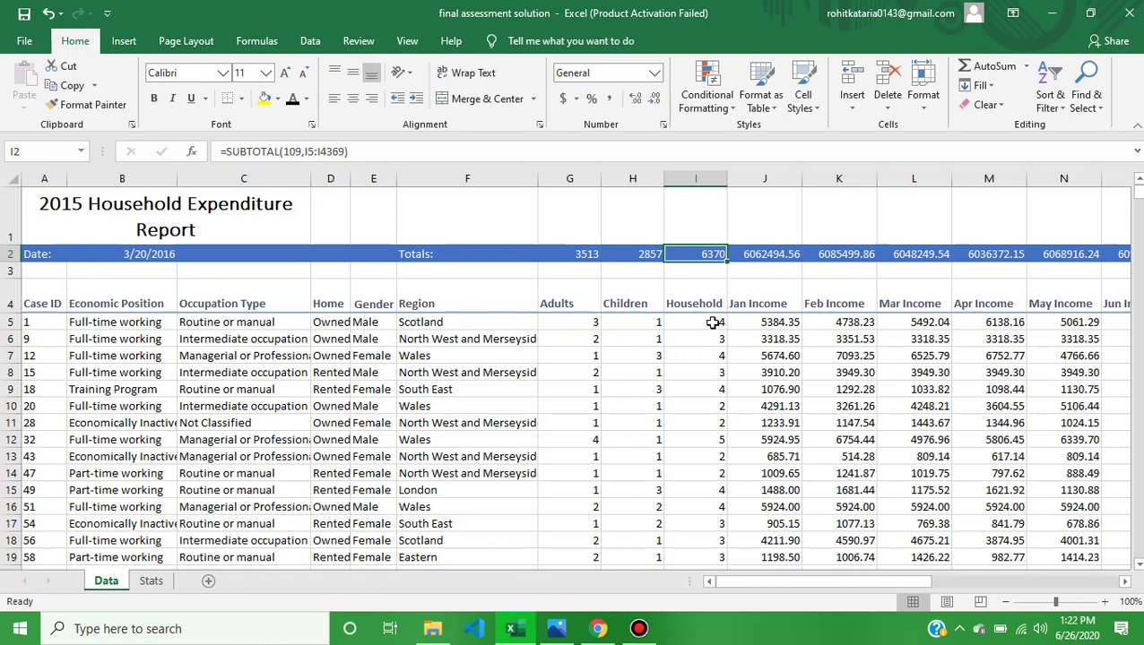
{"action": "left_click", "coordinate": [573, 325]}
{"action": "left_click", "coordinate": [656, 326]}
{"action": "left_click", "coordinate": [714, 322]}
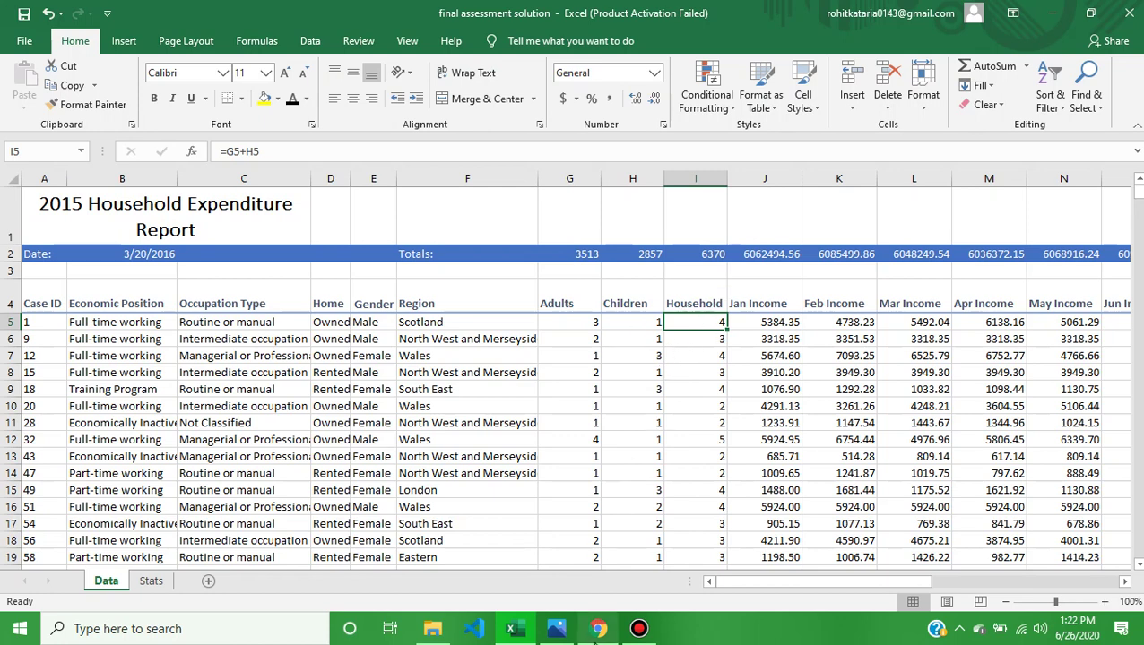
{"action": "left_click", "coordinate": [598, 628]}
Scroll the quiz review to question 7's correct average income answer, 4019.36 for Case 20.
{"action": "scroll", "coordinate": [411, 485], "scroll_direction": "down", "scroll_amount": 1}
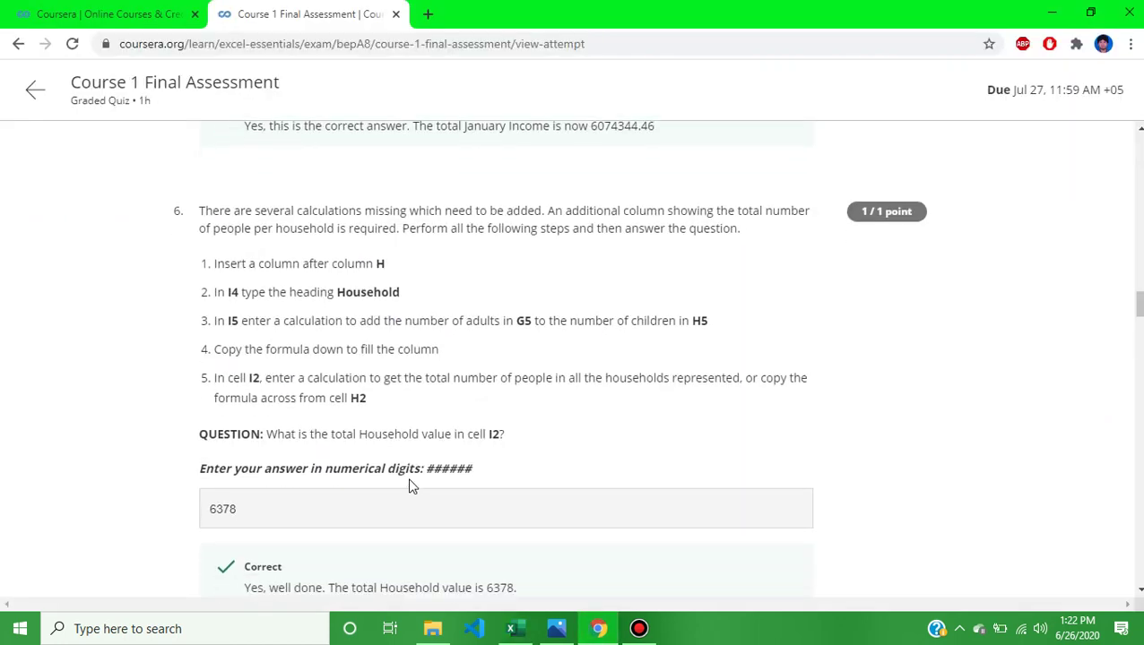
{"action": "scroll", "coordinate": [409, 485], "scroll_direction": "down", "scroll_amount": 2}
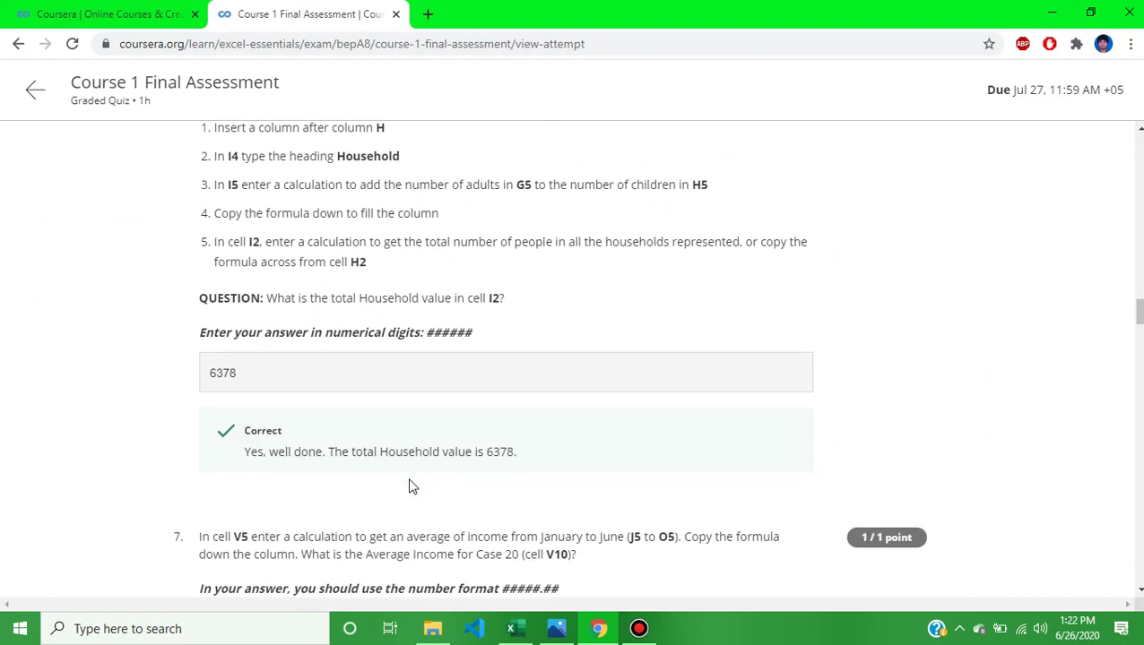
{"action": "scroll", "coordinate": [409, 485], "scroll_direction": "up", "scroll_amount": 1}
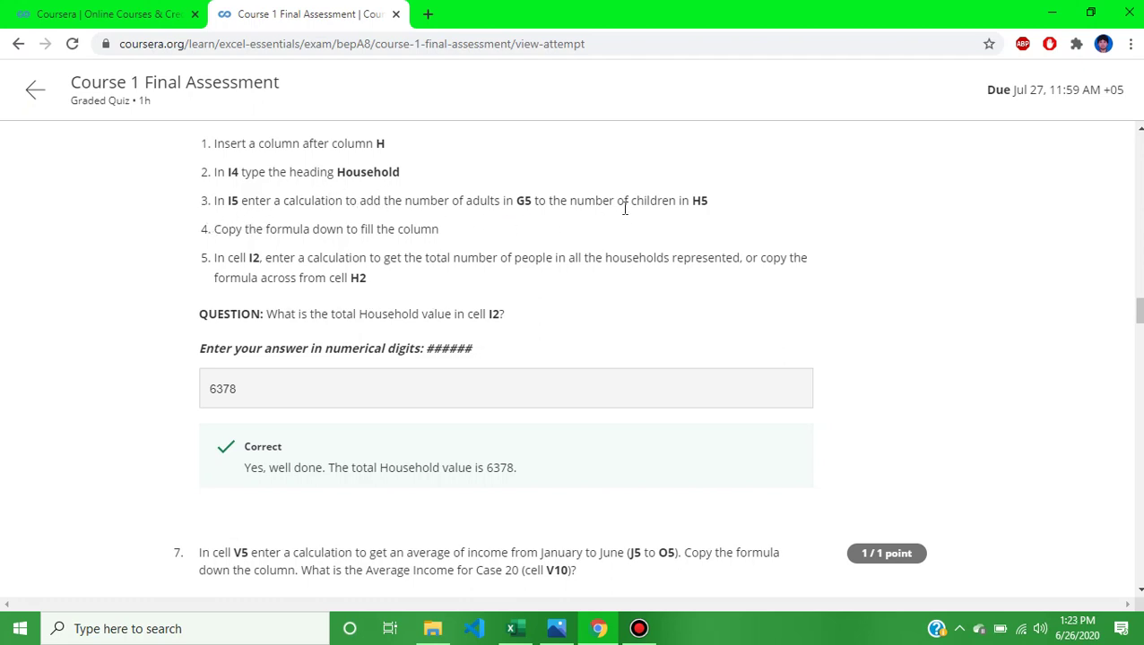
{"action": "scroll", "coordinate": [625, 208], "scroll_direction": "down", "scroll_amount": 1}
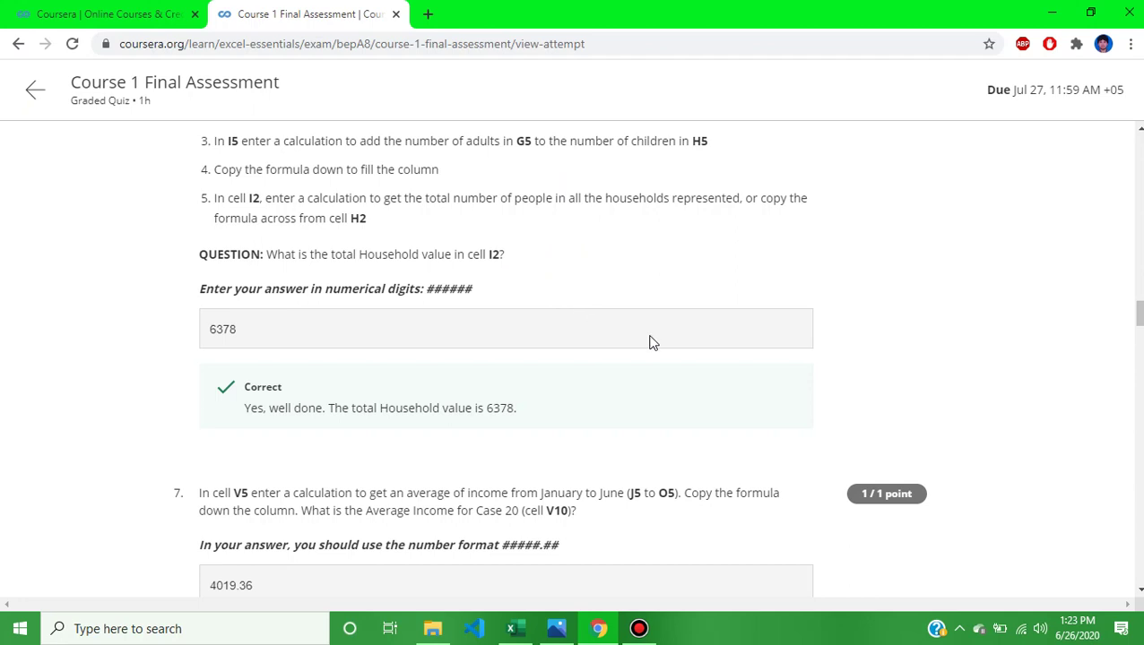
{"action": "scroll", "coordinate": [654, 343], "scroll_direction": "down", "scroll_amount": 2}
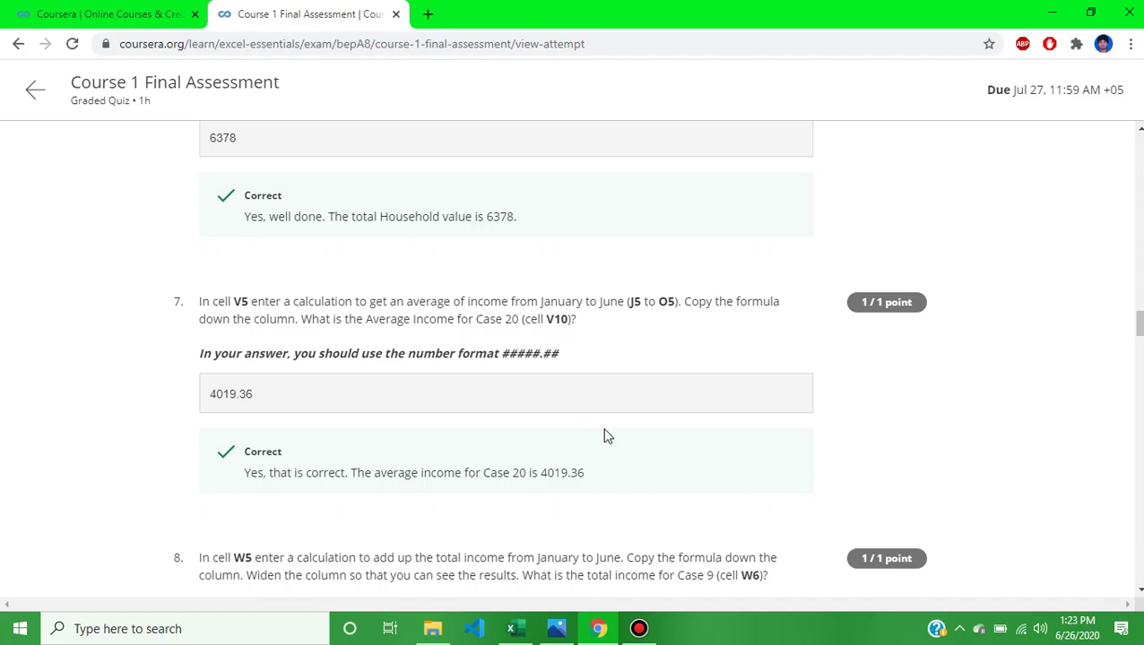
Locate the Average Income column heading in V4, rereading question 7 in the quiz.
{"action": "left_click", "coordinate": [511, 629]}
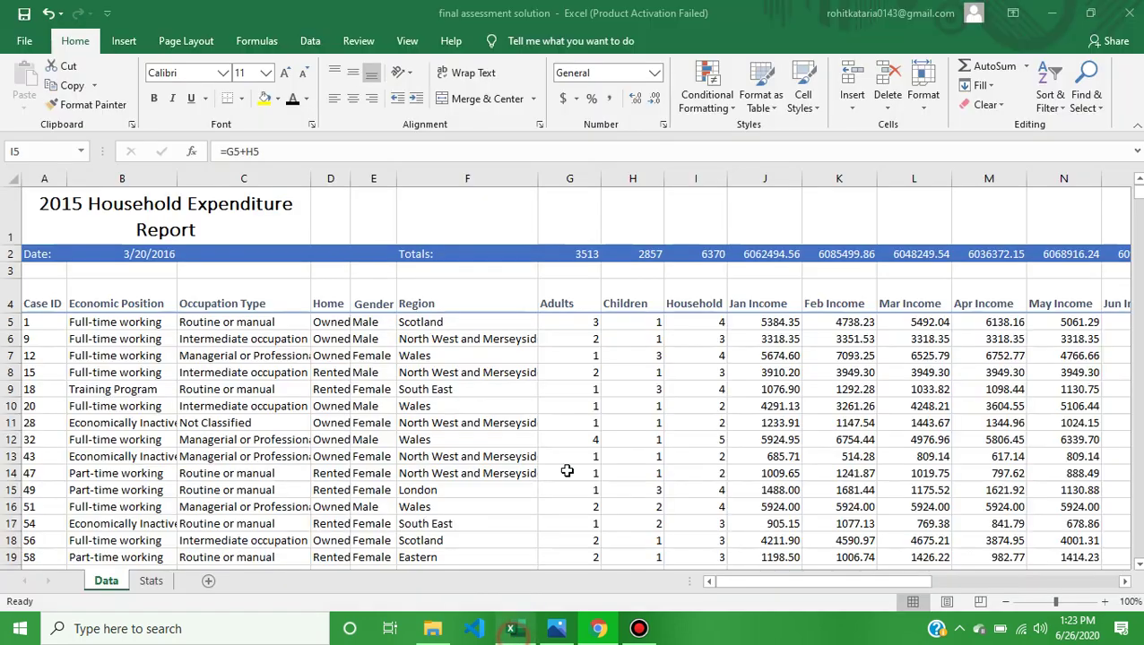
{"action": "left_click", "coordinate": [953, 319]}
{"action": "key", "text": "Right"}
{"action": "key", "text": "Right"}
{"action": "key", "text": "Right"}
{"action": "key", "text": "Right"}
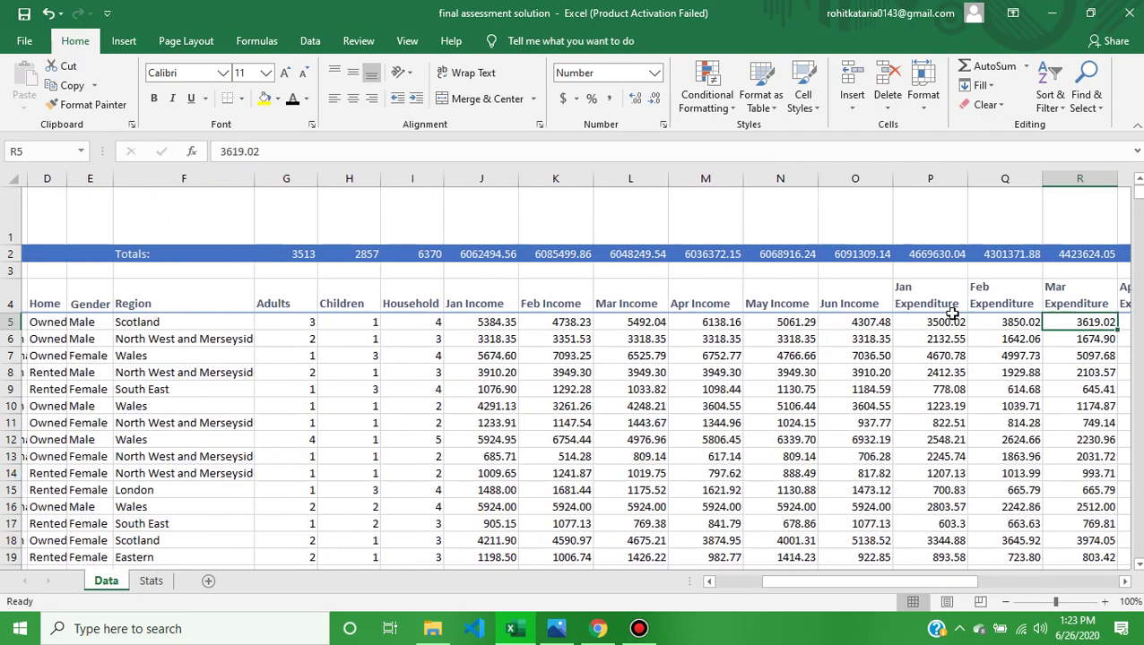
{"action": "key", "text": "Right"}
{"action": "key", "text": "Right"}
{"action": "key", "text": "Right"}
{"action": "key", "text": "Right"}
{"action": "key", "text": "Right"}
{"action": "key", "text": "Right"}
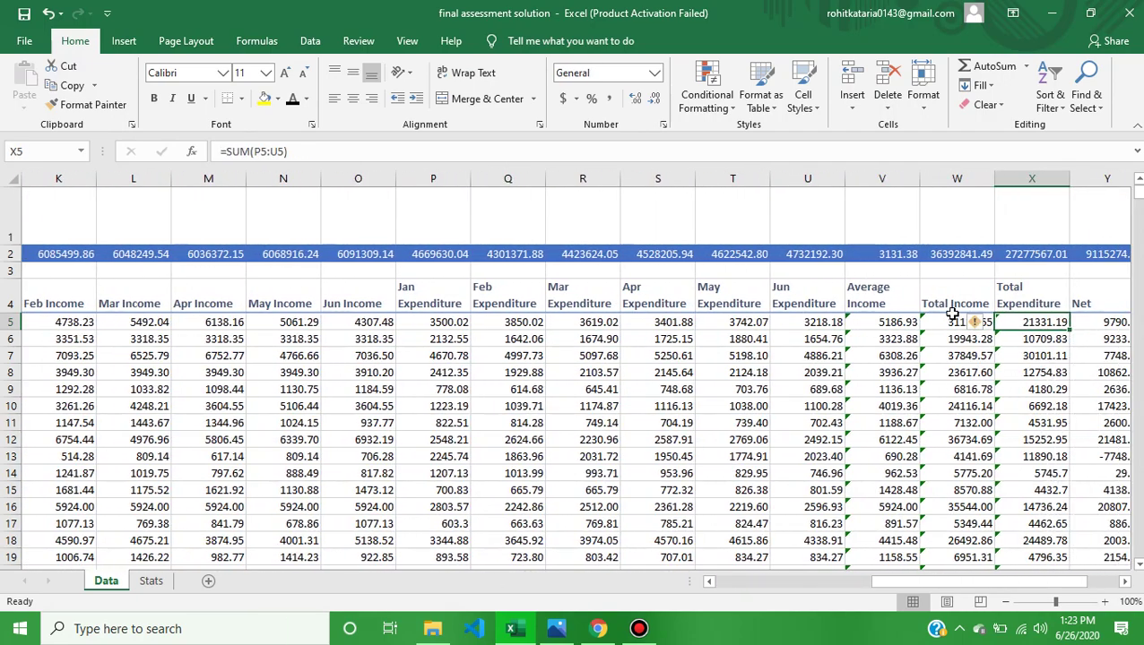
{"action": "left_click", "coordinate": [874, 299]}
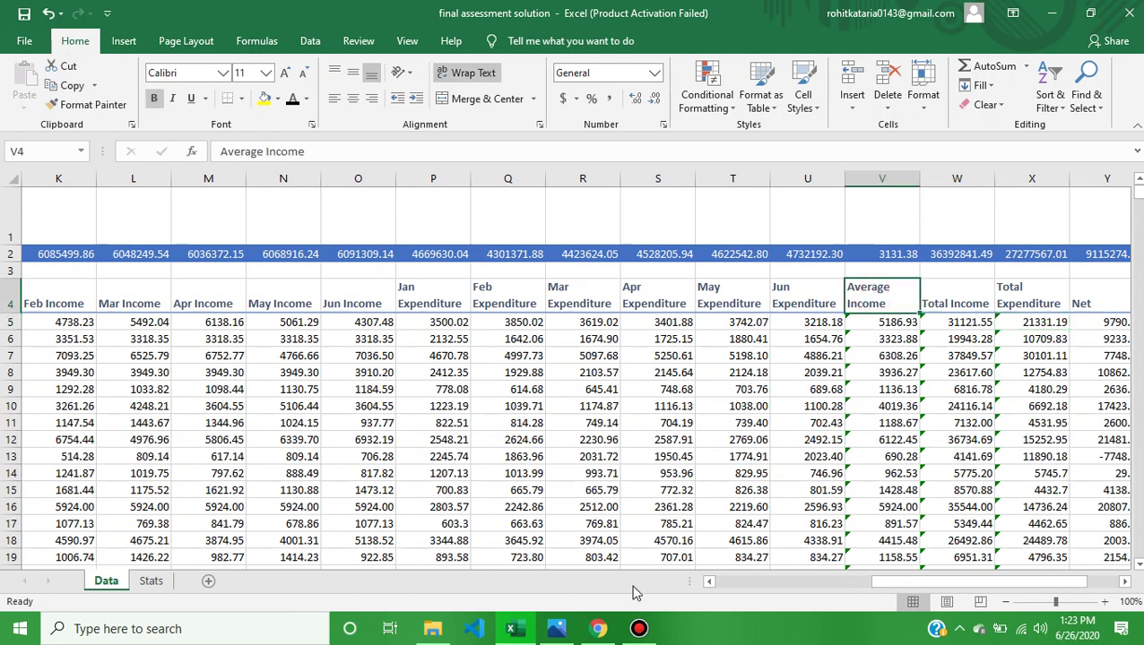
{"action": "left_click", "coordinate": [599, 629]}
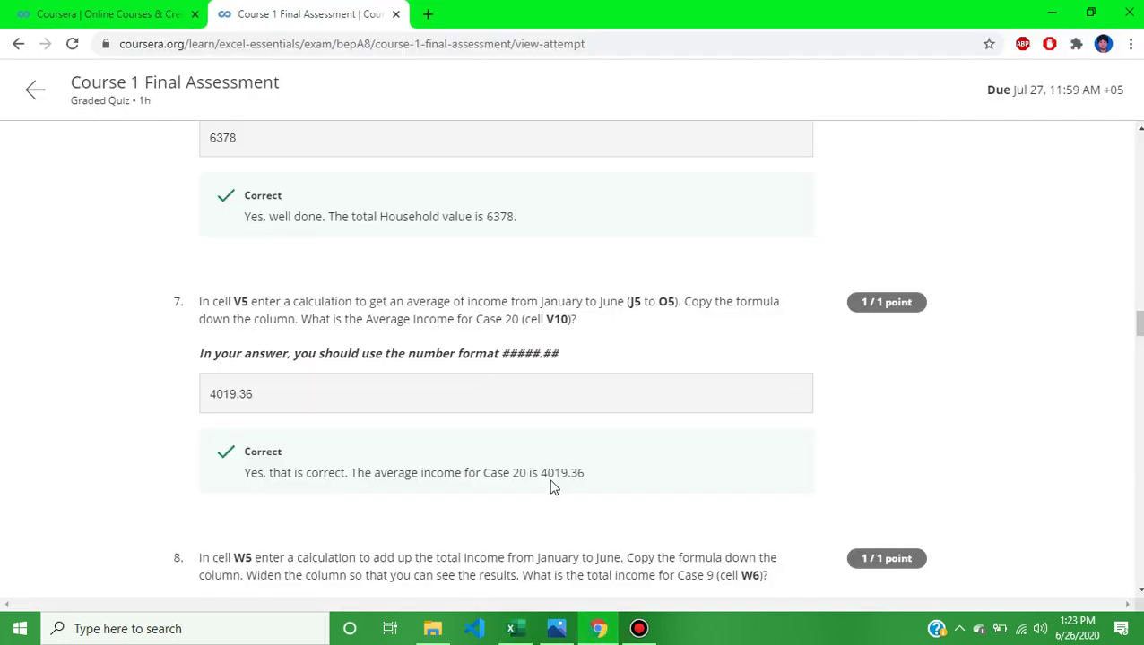
{"action": "left_click", "coordinate": [512, 630]}
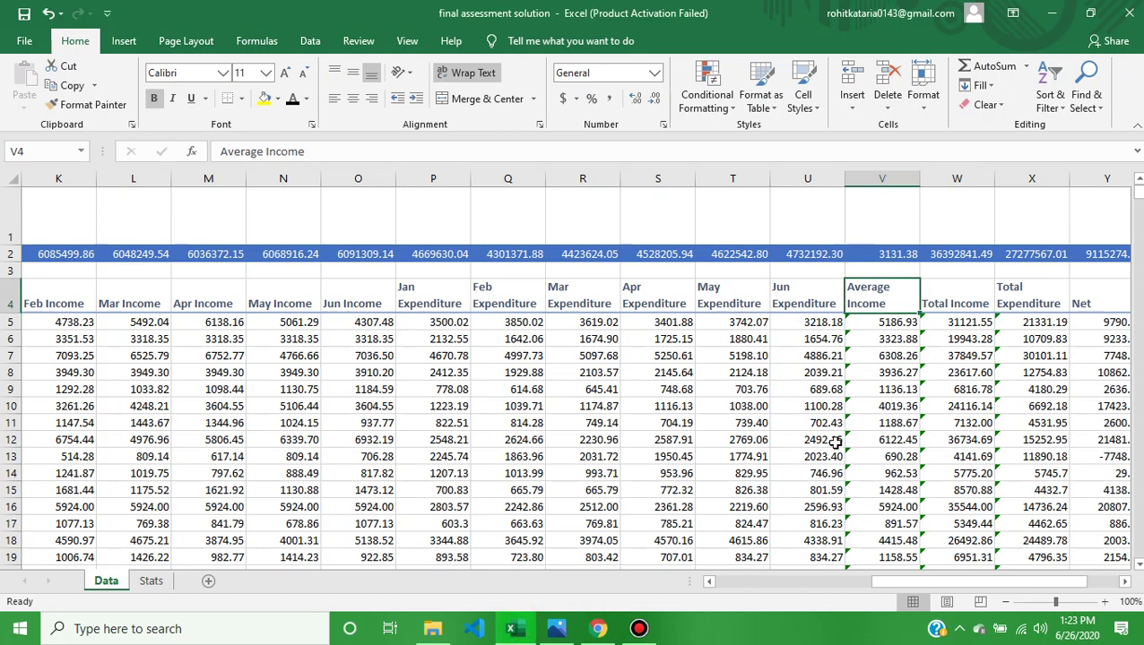
Highlight Case 20's average income of 4019.36 in V10 yellow.
{"action": "left_click", "coordinate": [904, 322]}
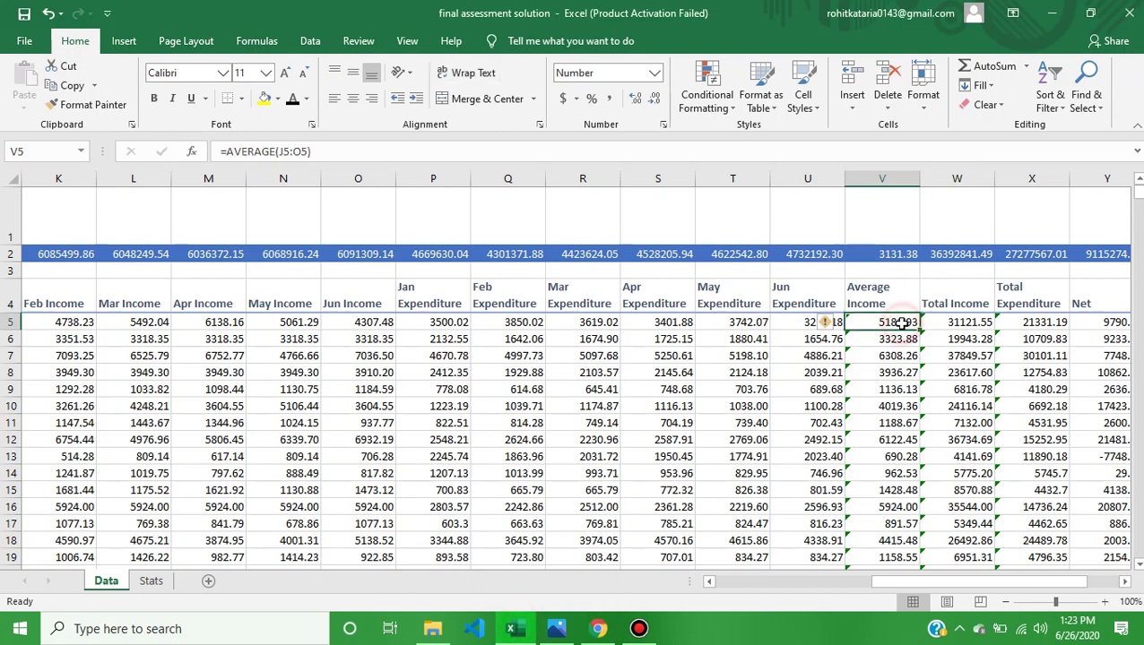
{"action": "key", "text": "Down"}
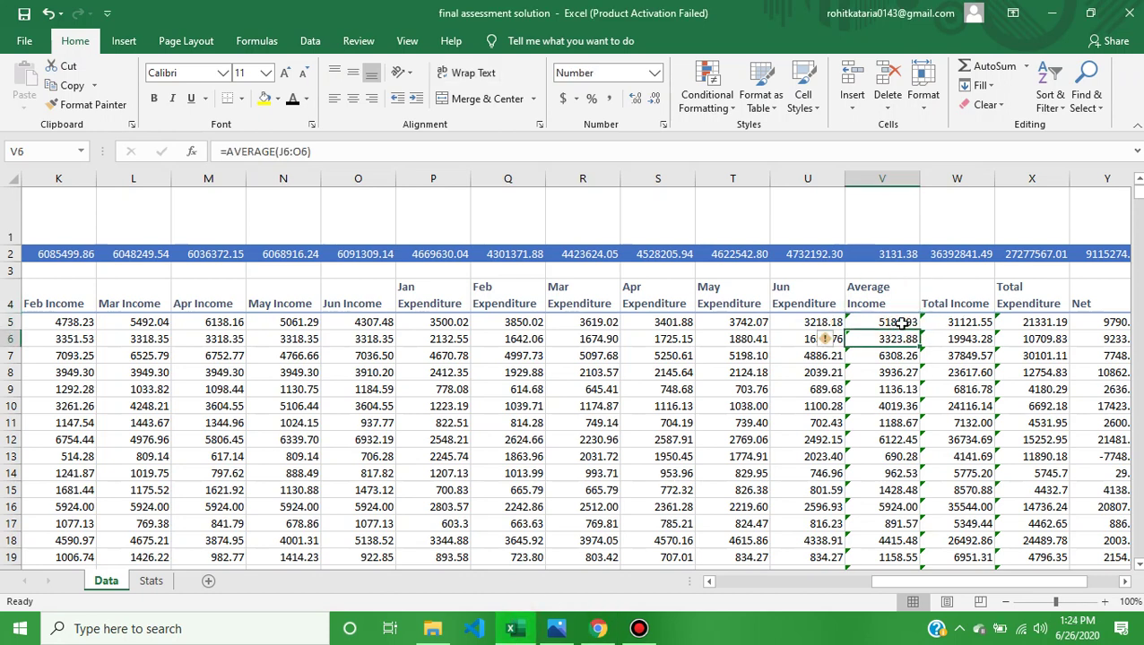
{"action": "key", "text": "Down"}
{"action": "key", "text": "Down"}
{"action": "key", "text": "Down"}
{"action": "key", "text": "Down"}
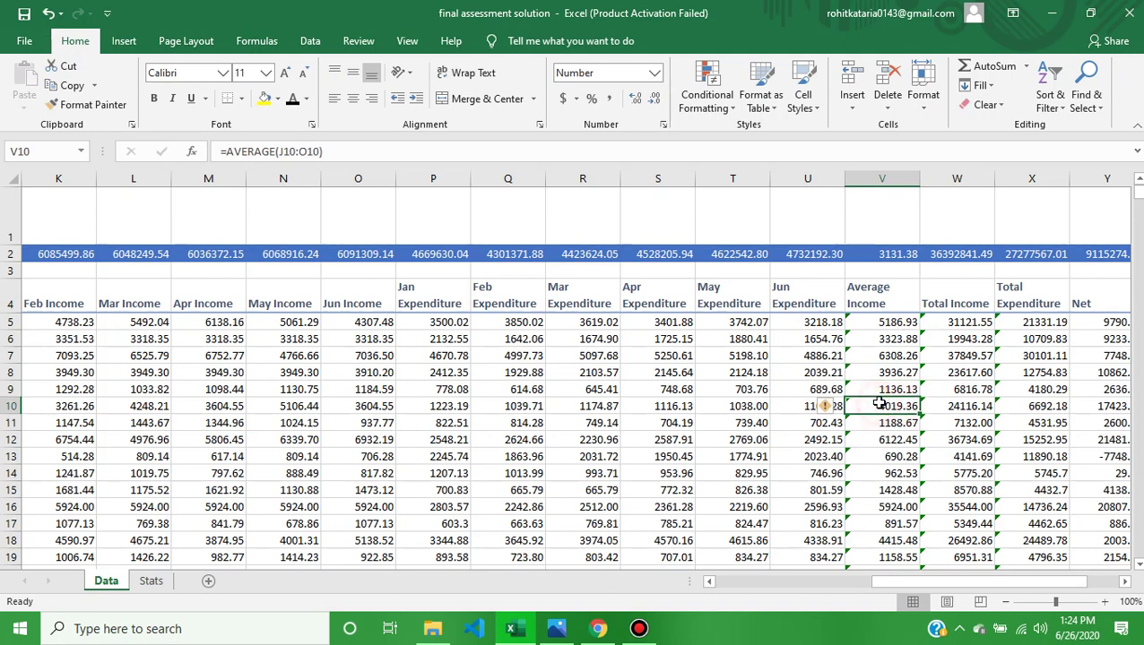
{"action": "left_click", "coordinate": [265, 100]}
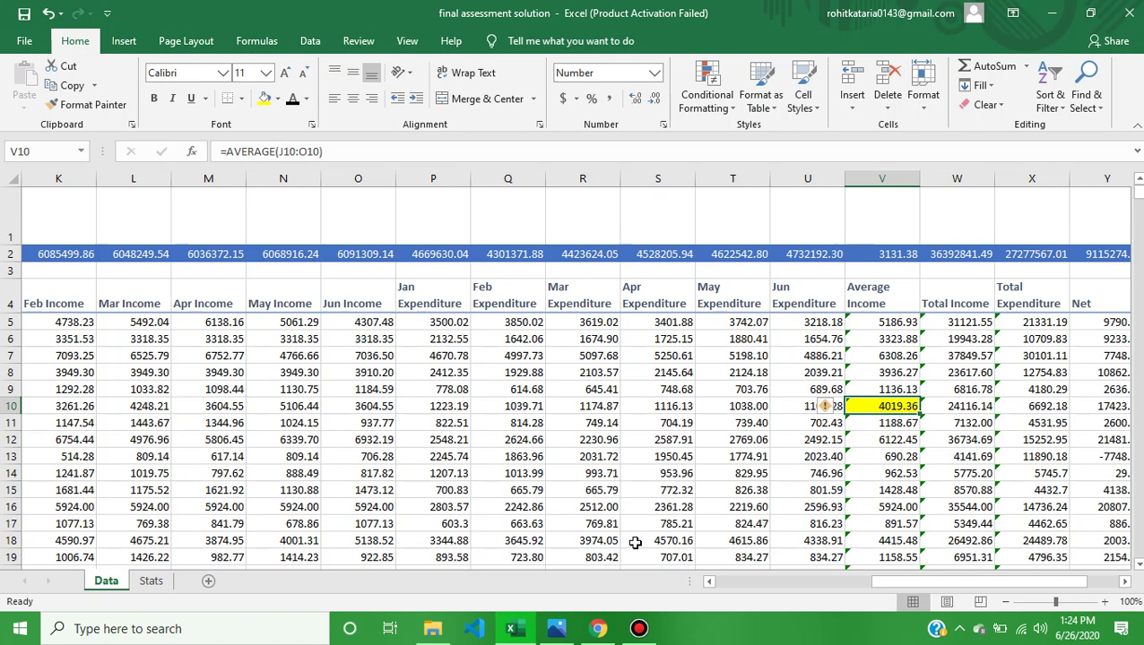
Read question 8's total income answer of 19943.28 in the quiz, then return to Excel.
{"action": "left_click", "coordinate": [599, 628]}
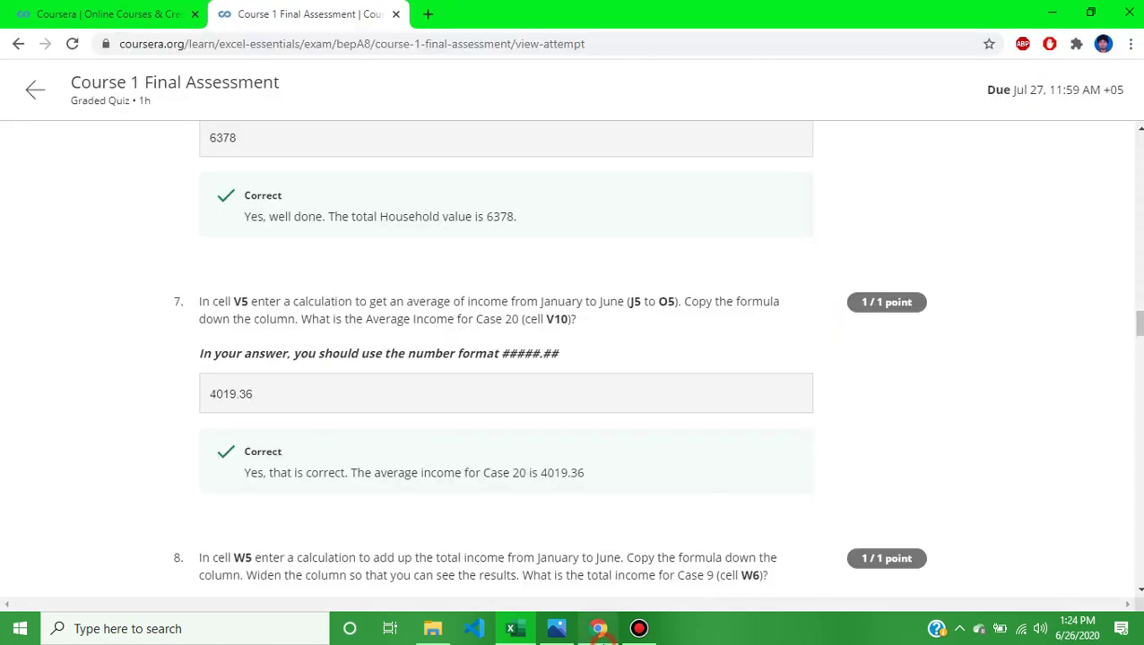
{"action": "scroll", "coordinate": [603, 446], "scroll_direction": "down", "scroll_amount": 3}
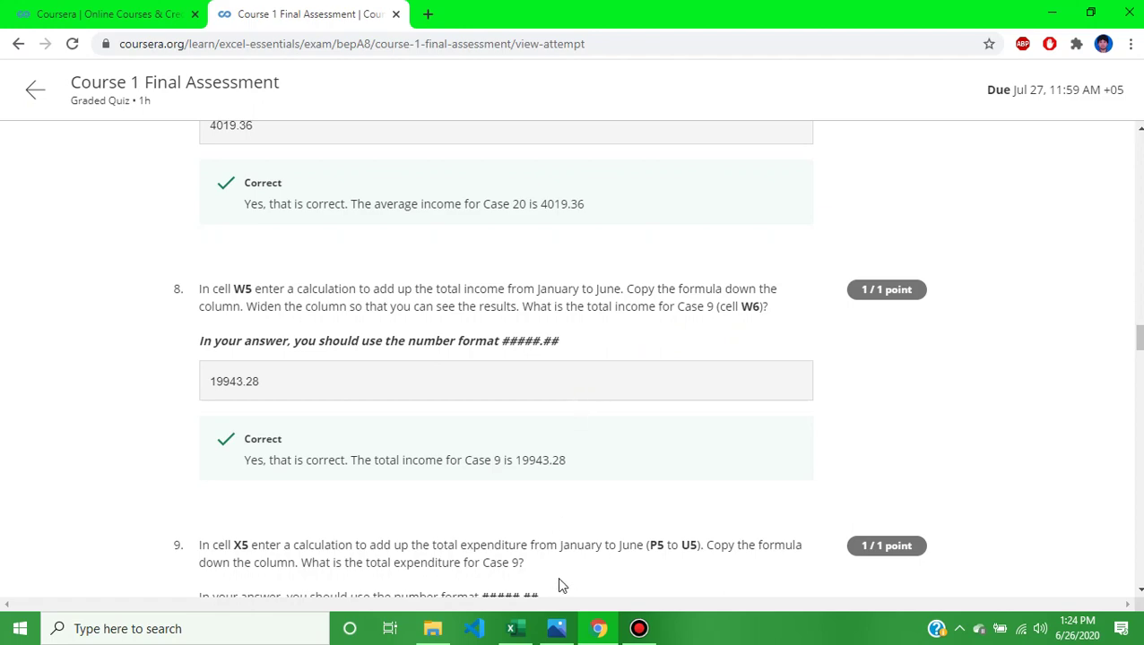
{"action": "left_click", "coordinate": [511, 628]}
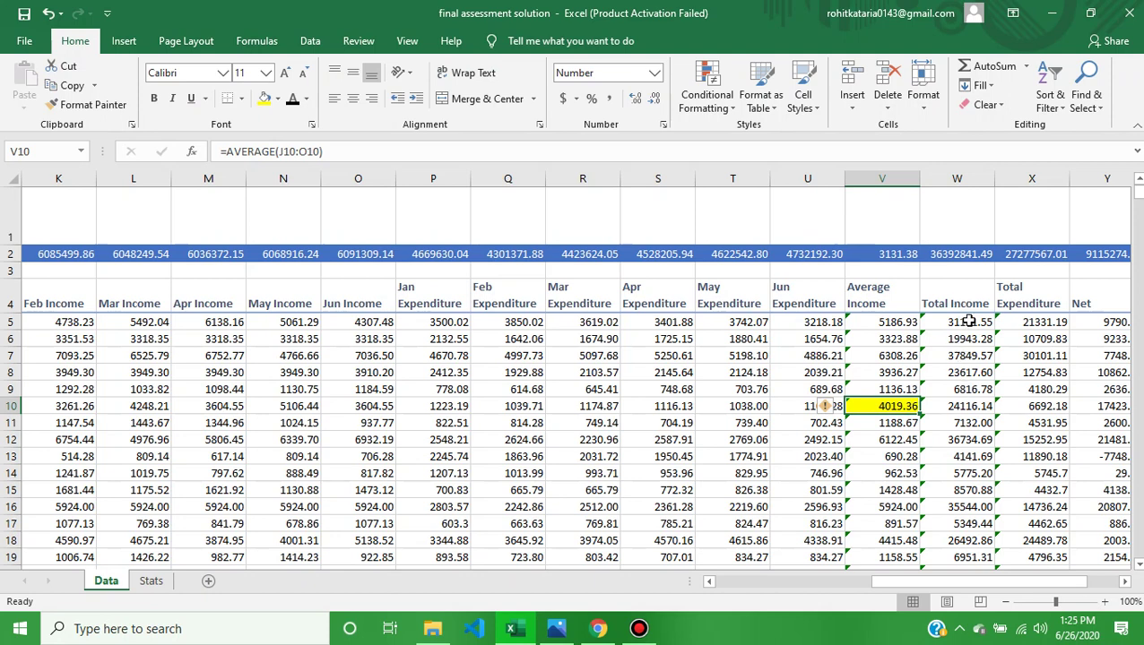
Fill Case 9's total income of 19943.28 in W6 with yellow, then return to the quiz.
{"action": "left_click", "coordinate": [966, 321]}
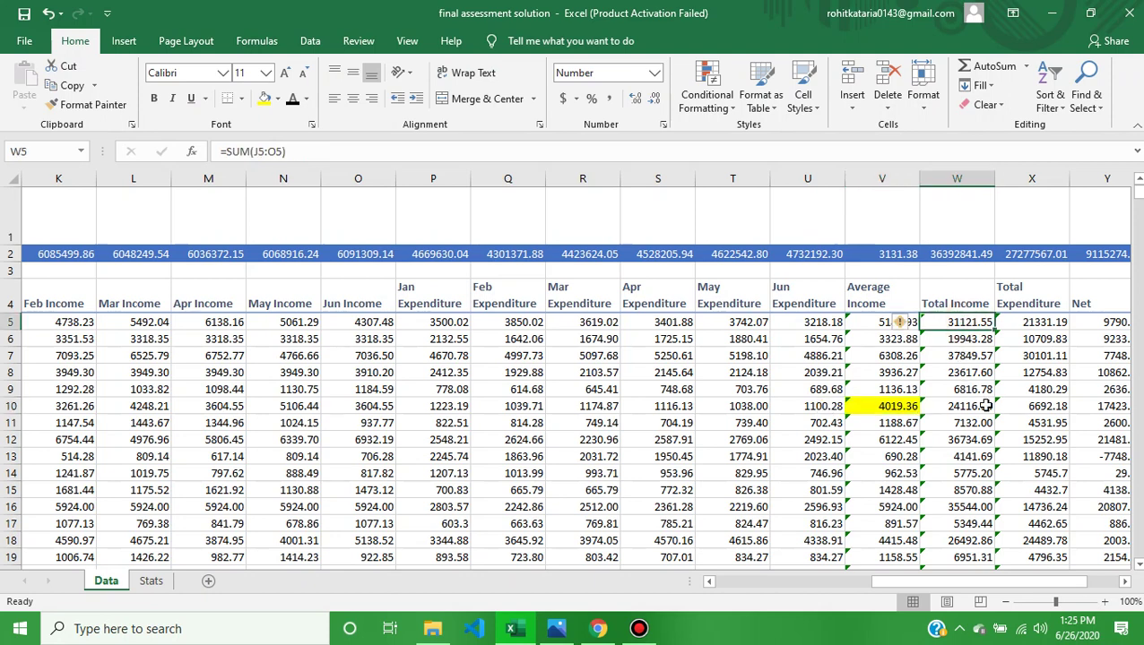
{"action": "left_click", "coordinate": [964, 339]}
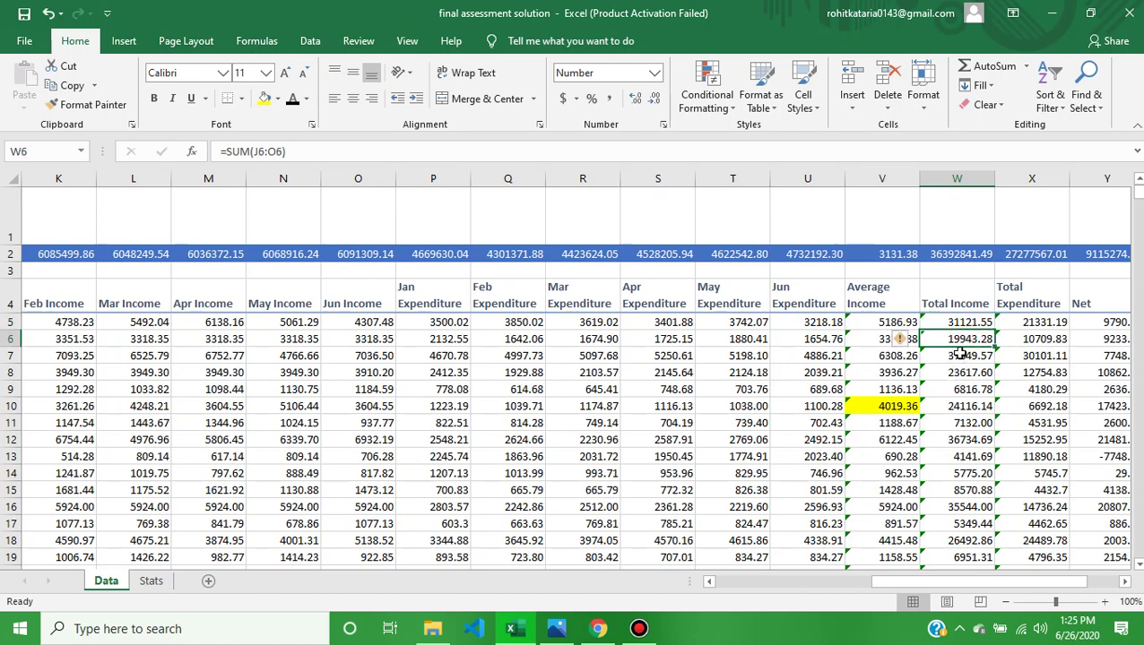
{"action": "left_click", "coordinate": [265, 99]}
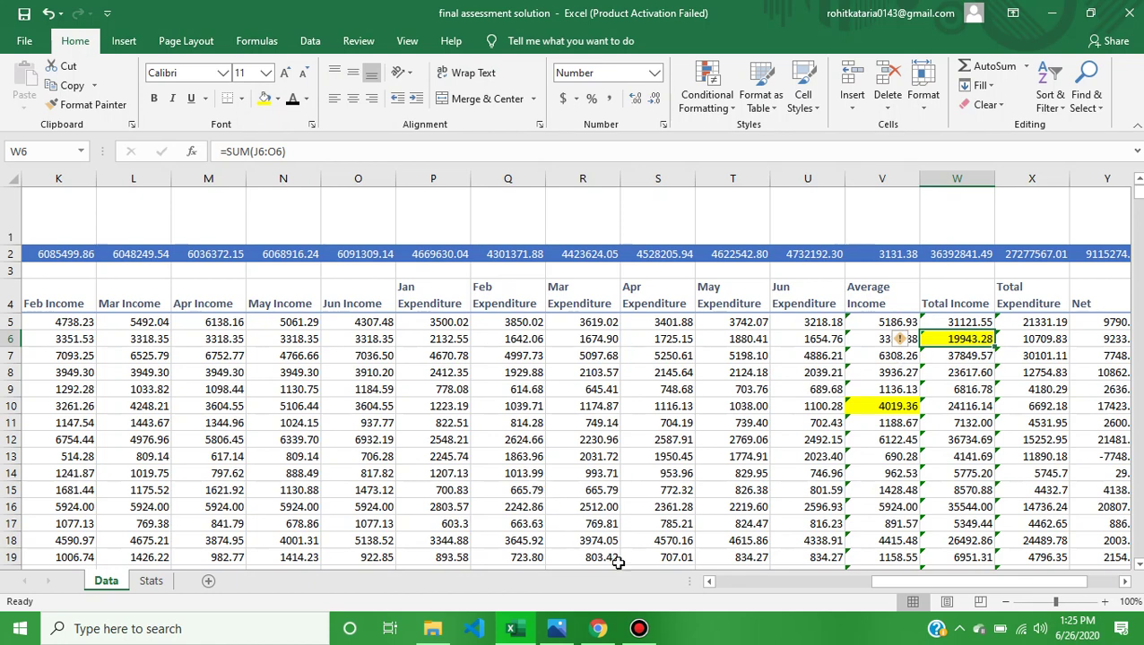
{"action": "left_click", "coordinate": [599, 630]}
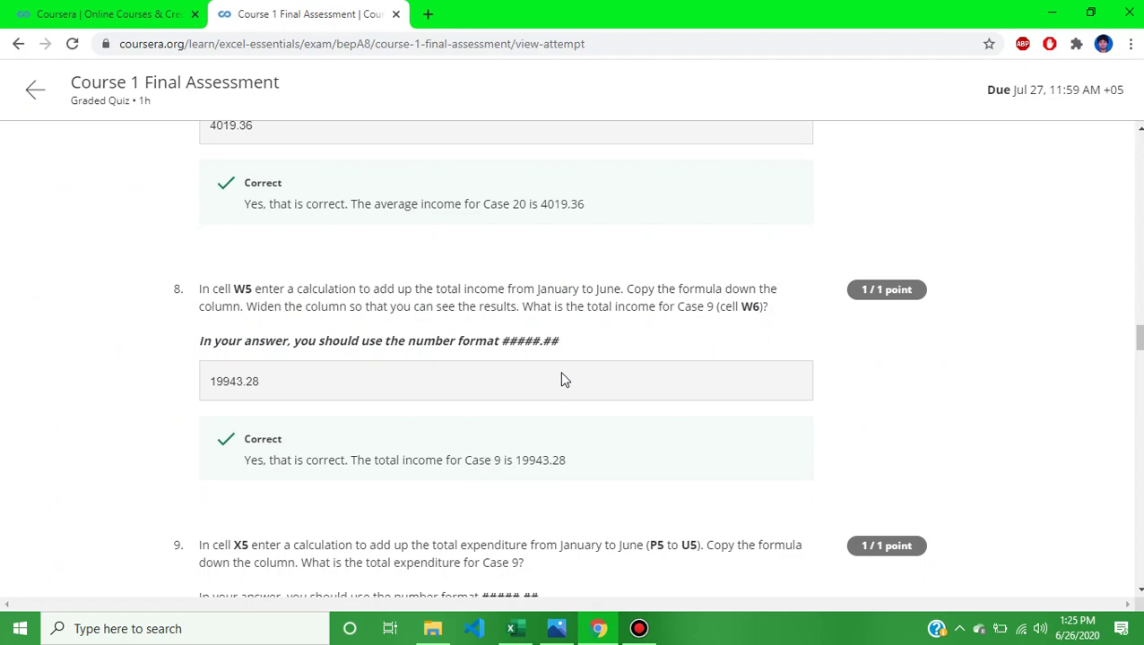
Scroll to question 9's total expenditure answer of 10709.83, then return to Excel.
{"action": "scroll", "coordinate": [562, 380], "scroll_direction": "down", "scroll_amount": 3}
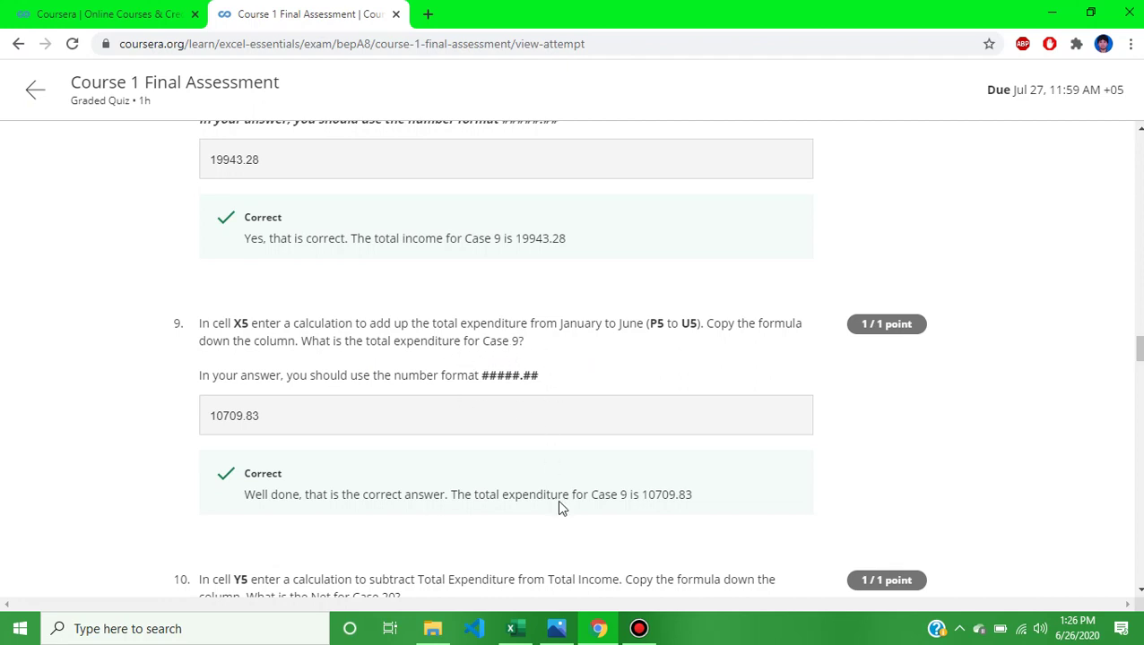
{"action": "left_click", "coordinate": [511, 628]}
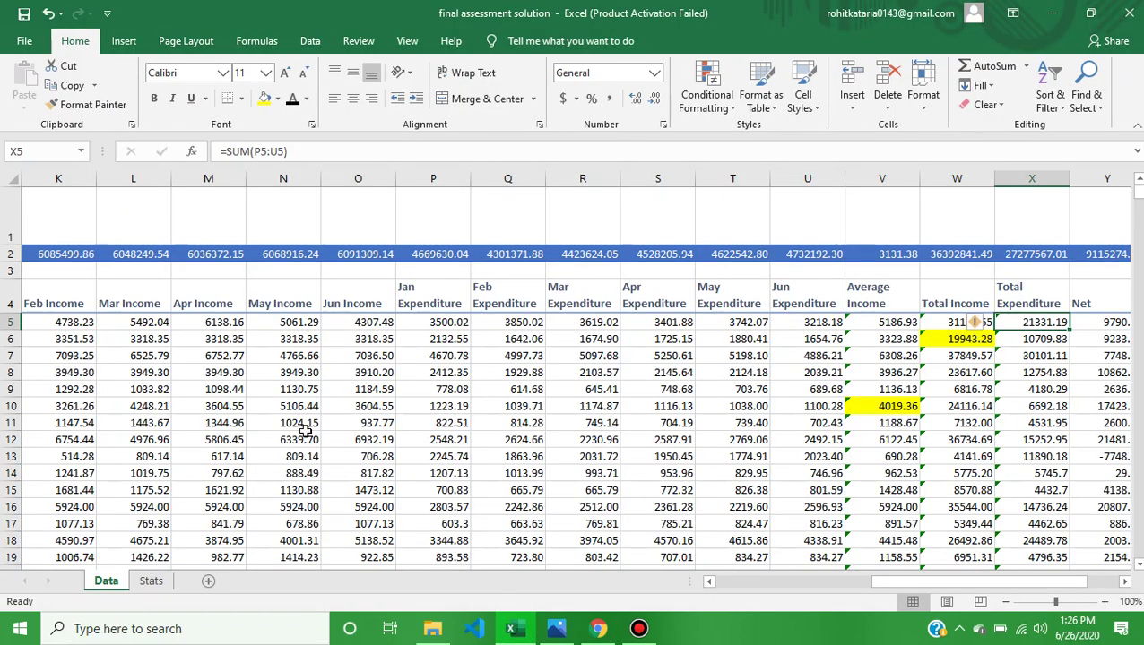
Fill Case 9's total expenditure of 10709.83 in X6 with yellow, then return to the quiz.
{"action": "scroll", "coordinate": [305, 431], "scroll_direction": "left", "scroll_amount": 5}
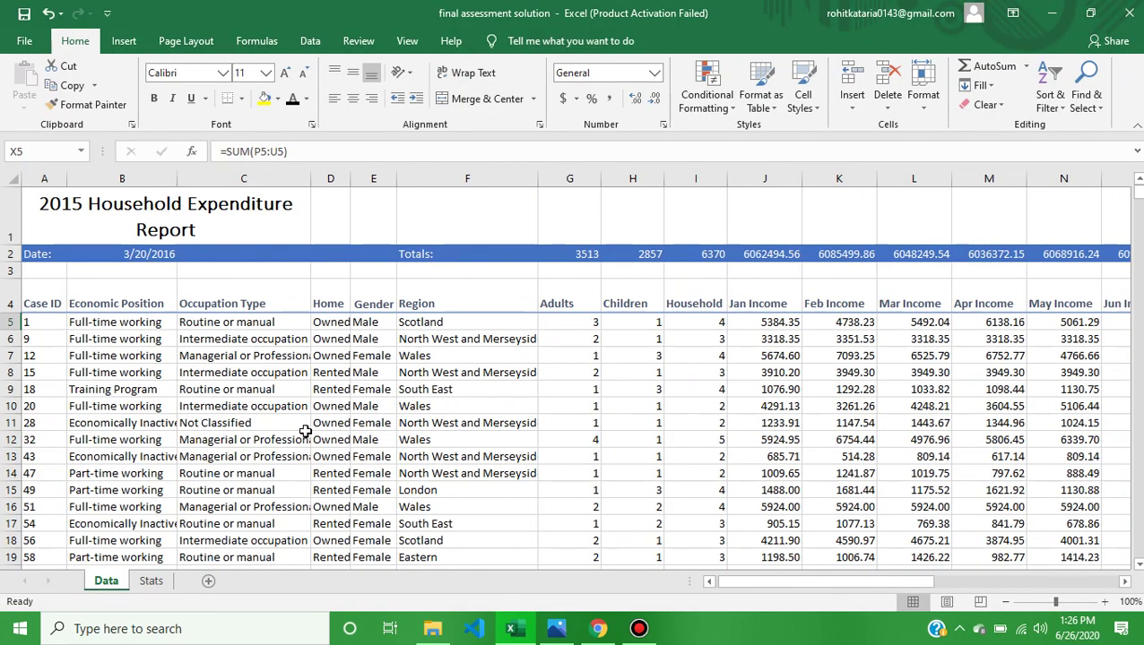
{"action": "left_click", "coordinate": [30, 341]}
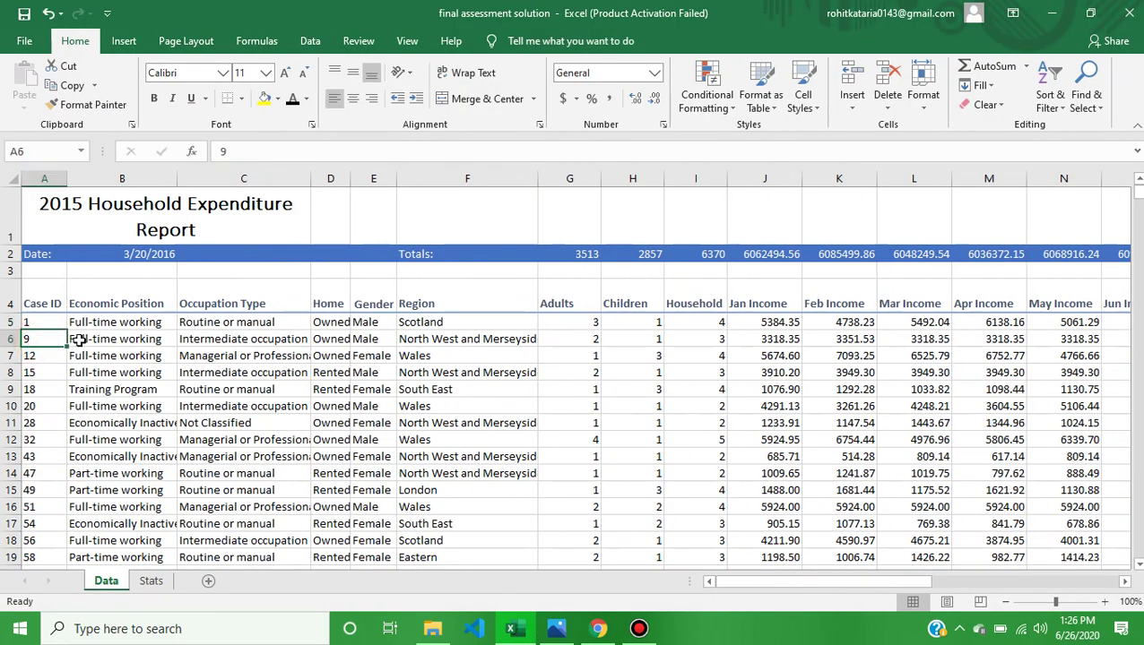
{"action": "left_click", "coordinate": [79, 340]}
{"action": "key", "text": "Right"}
{"action": "key", "text": "Right"}
{"action": "key", "text": "Right"}
{"action": "key", "text": "Right"}
{"action": "key", "text": "Right"}
{"action": "key", "text": "Right"}
{"action": "key", "text": "Right"}
{"action": "key", "text": "Right"}
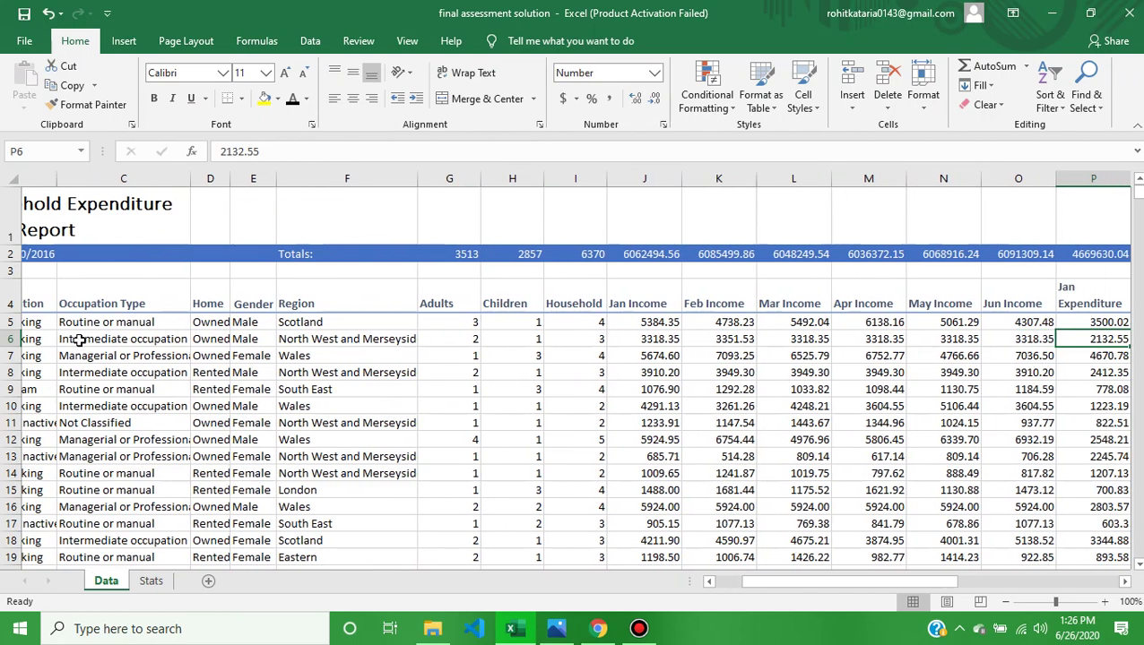
{"action": "key", "text": "Right"}
{"action": "key", "text": "Right"}
{"action": "key", "text": "Right"}
{"action": "key", "text": "Right"}
{"action": "key", "text": "Right"}
{"action": "key", "text": "Right"}
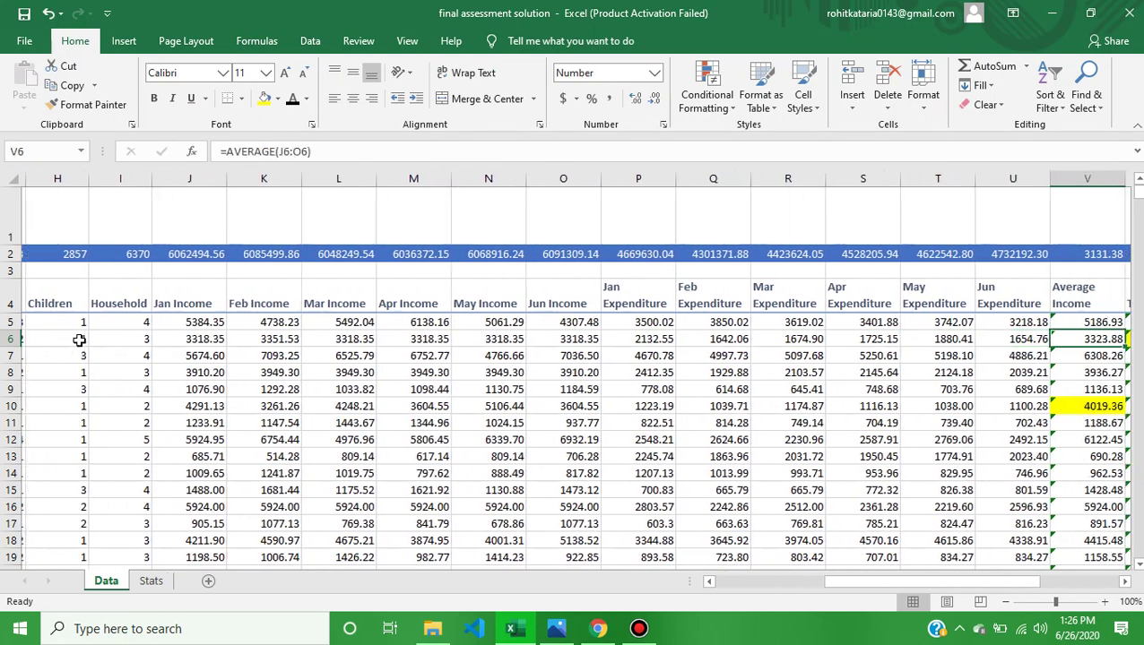
{"action": "key", "text": "Right"}
{"action": "key", "text": "Right"}
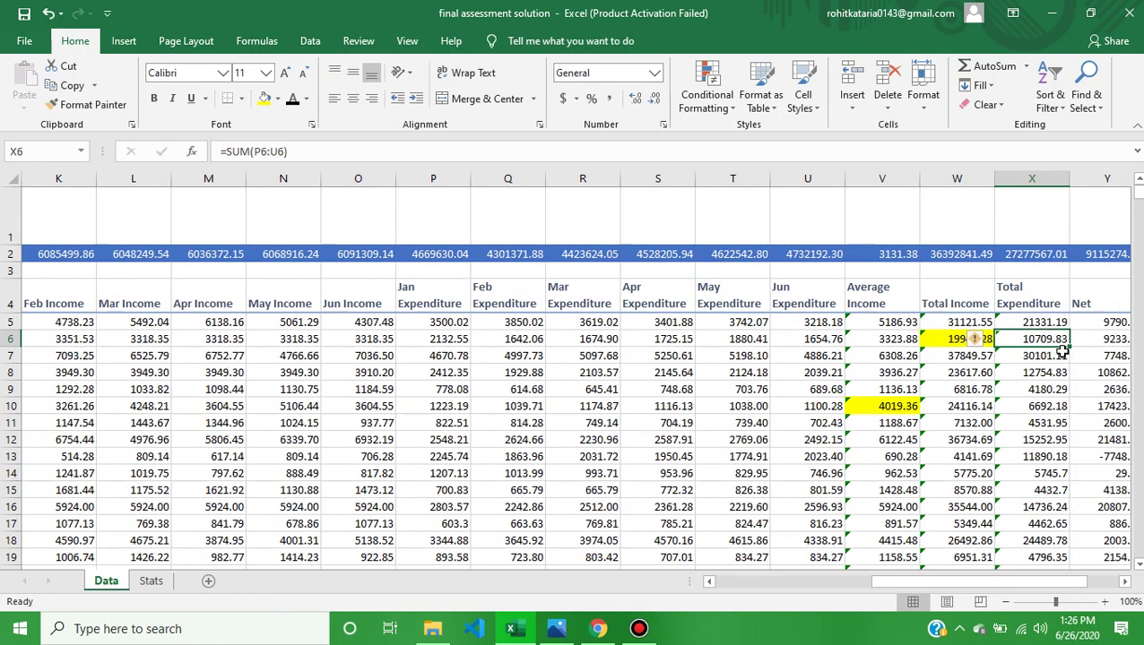
{"action": "left_click", "coordinate": [262, 98]}
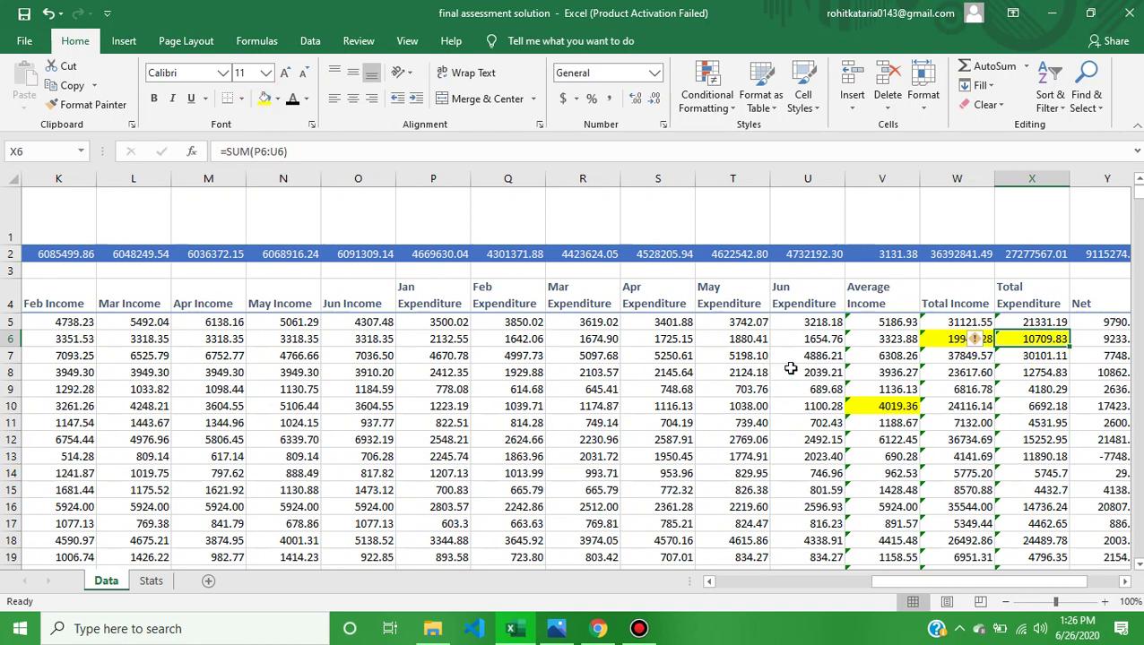
{"action": "left_click", "coordinate": [598, 629]}
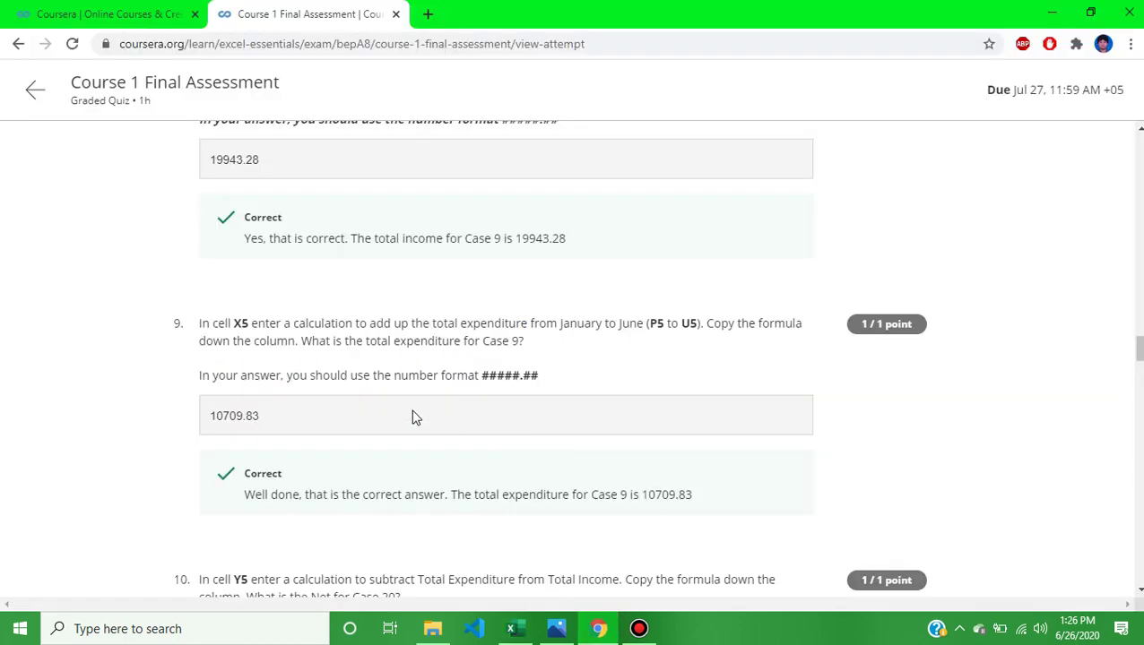
Scroll the quiz review to question 10's Net answer of 17423.96 for Case 20.
{"action": "scroll", "coordinate": [412, 417], "scroll_direction": "down", "scroll_amount": 1}
{"action": "scroll", "coordinate": [411, 417], "scroll_direction": "down", "scroll_amount": 1}
{"action": "scroll", "coordinate": [412, 417], "scroll_direction": "down", "scroll_amount": 2}
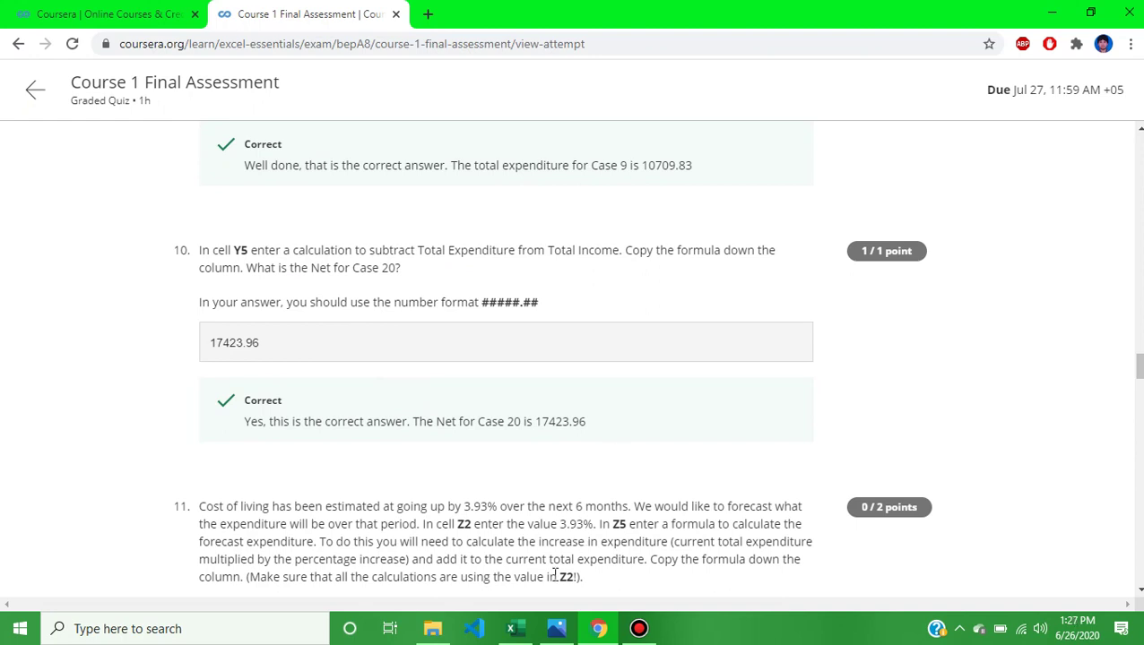
Fill Case 20's ID in A10 and its Net value 17423.96 in Y10 with yellow.
{"action": "left_click", "coordinate": [511, 630]}
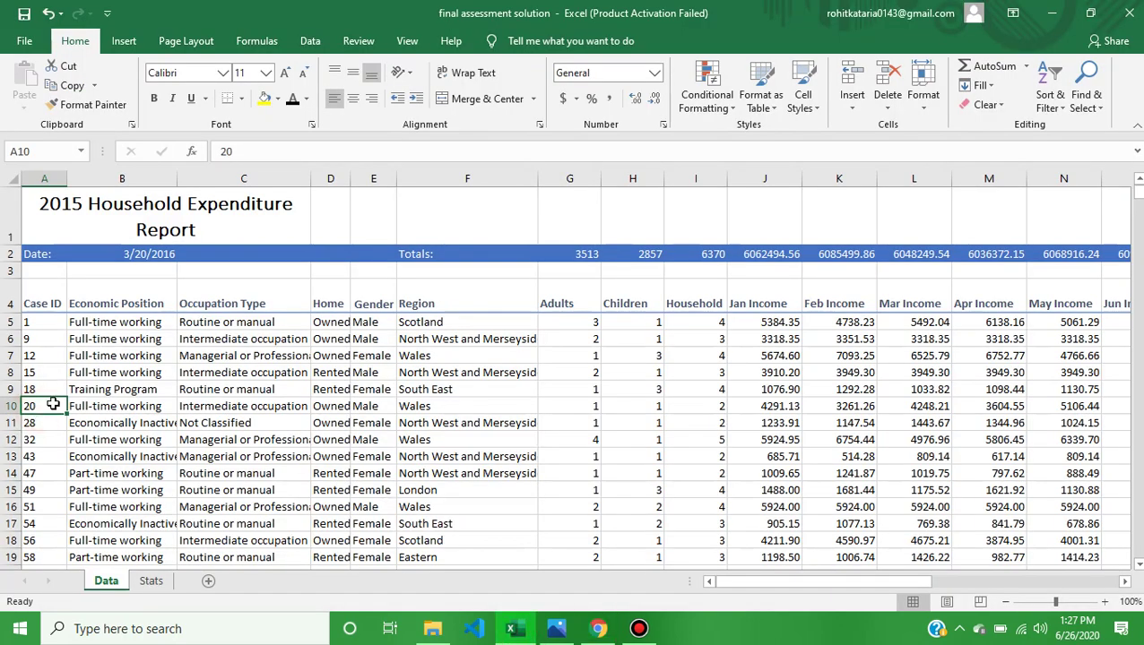
{"action": "left_click", "coordinate": [265, 98]}
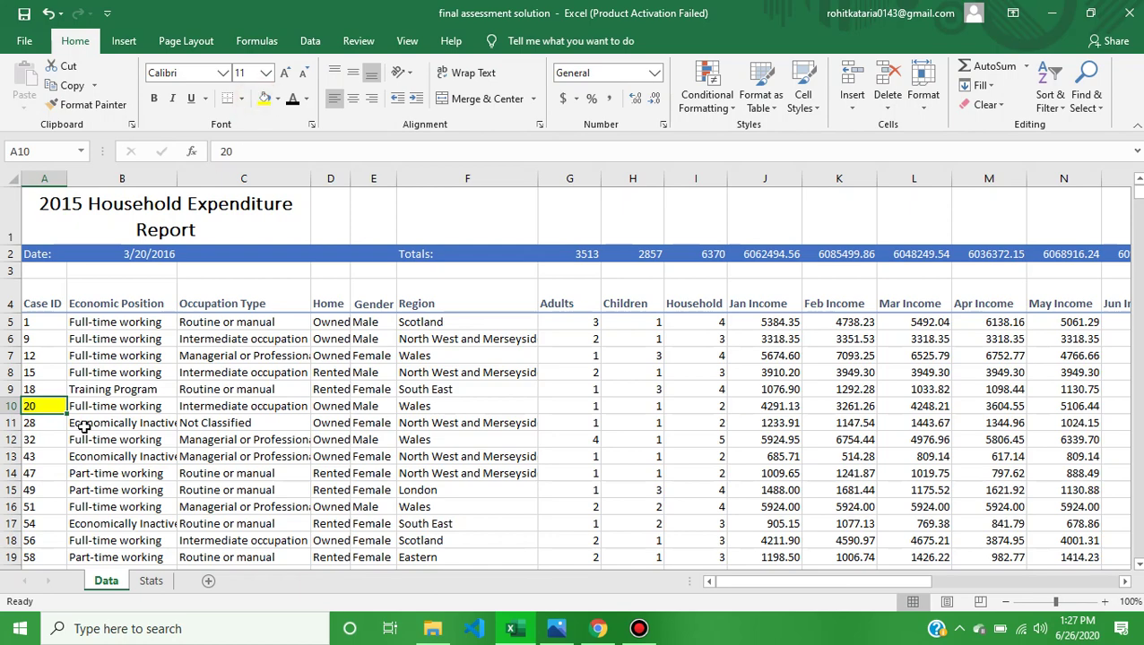
{"action": "key", "text": "Right"}
{"action": "key", "text": "Right"}
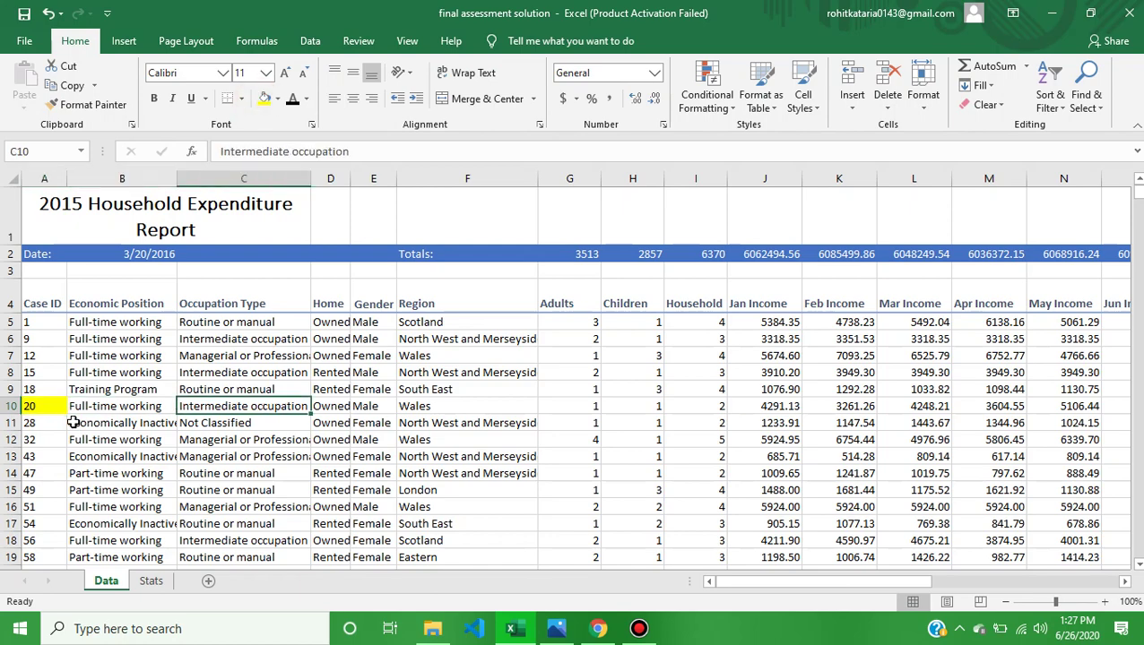
{"action": "key", "text": "Right"}
{"action": "key", "text": "Right"}
{"action": "key", "text": "Right"}
{"action": "key", "text": "Right"}
{"action": "key", "text": "Right"}
{"action": "key", "text": "Right"}
{"action": "key", "text": "Right"}
{"action": "key", "text": "Right"}
{"action": "key", "text": "Right"}
{"action": "key", "text": "Right"}
{"action": "key", "text": "Right"}
{"action": "key", "text": "Right"}
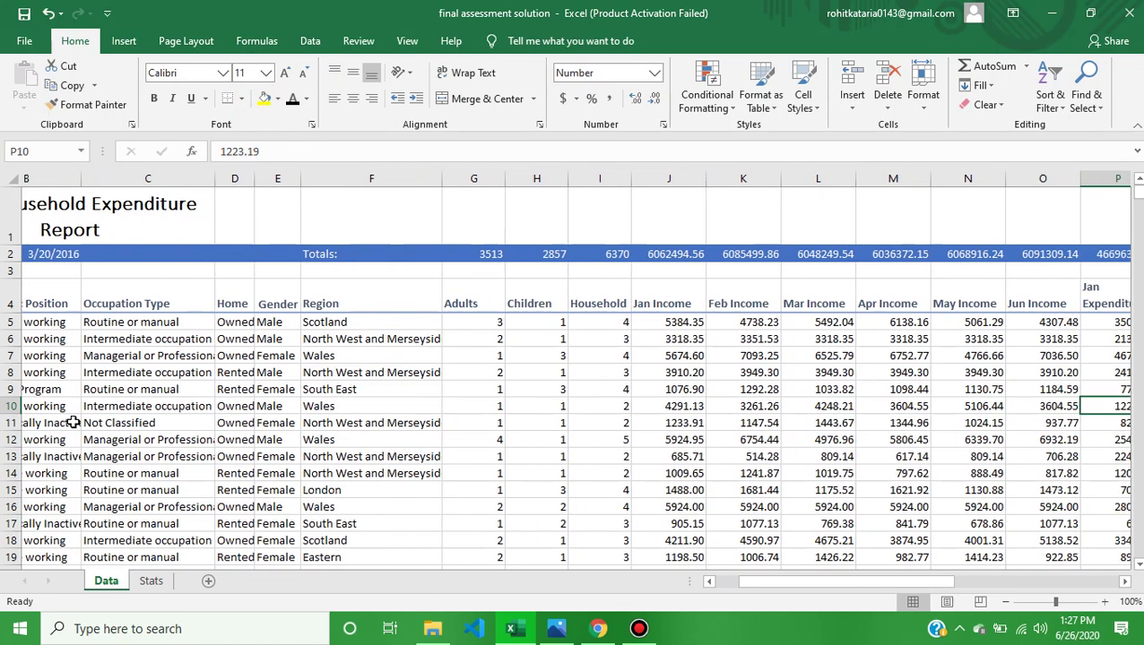
{"action": "key", "text": "Right"}
{"action": "key", "text": "Right"}
{"action": "key", "text": "Right"}
{"action": "key", "text": "Right"}
{"action": "key", "text": "Right"}
{"action": "key", "text": "Right"}
{"action": "key", "text": "Right"}
{"action": "key", "text": "Right"}
{"action": "key", "text": "Right"}
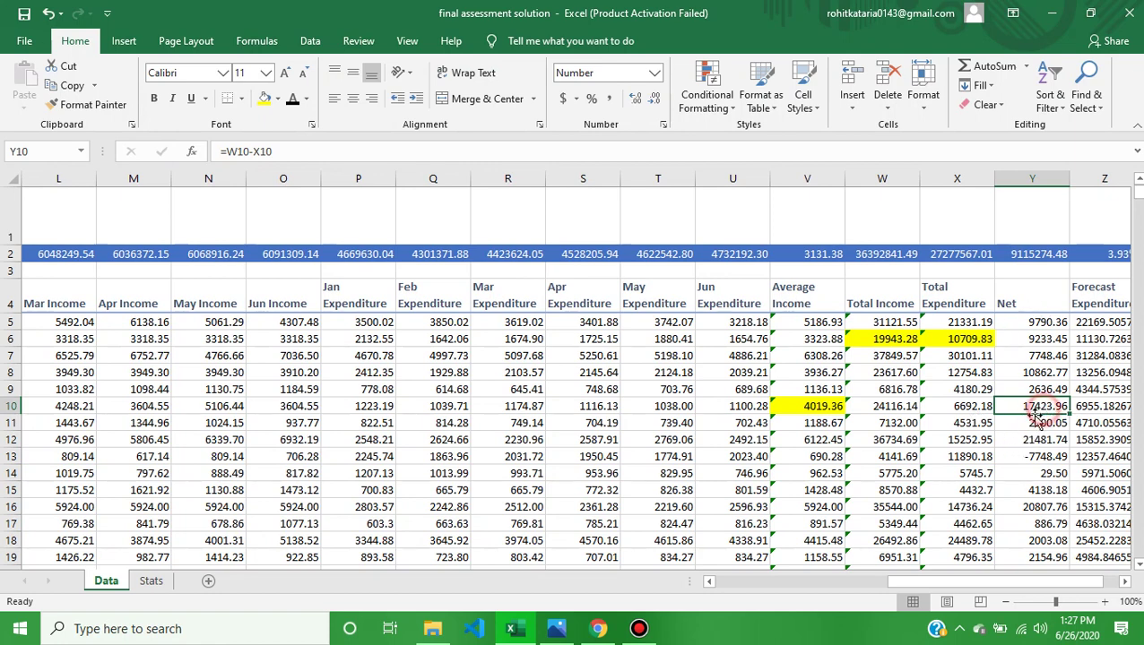
{"action": "left_click", "coordinate": [263, 99]}
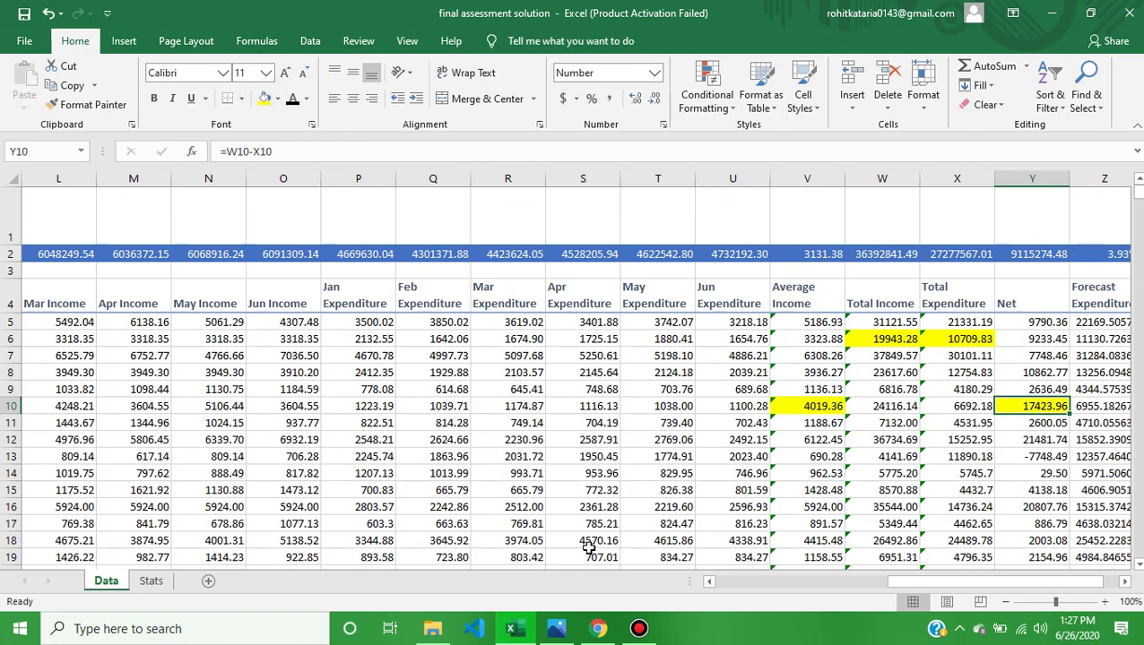
{"action": "left_click", "coordinate": [599, 631]}
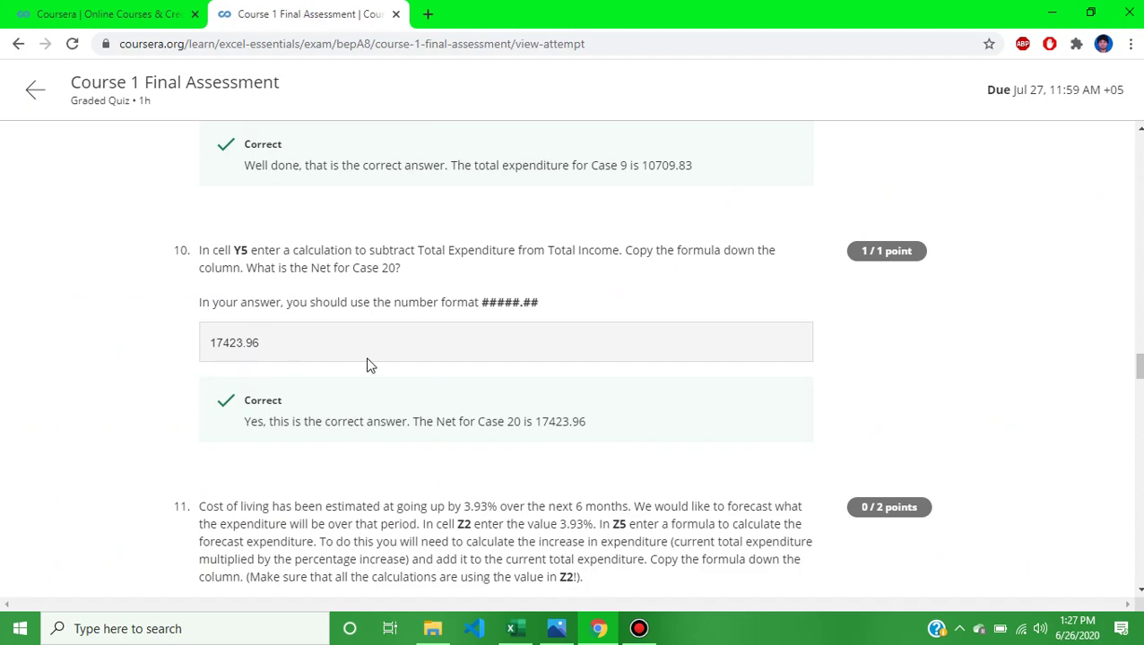
Scroll to question 11's incorrect forecast expenditure answer 11130.72632, then return to Excel.
{"action": "scroll", "coordinate": [341, 366], "scroll_direction": "down", "scroll_amount": 3}
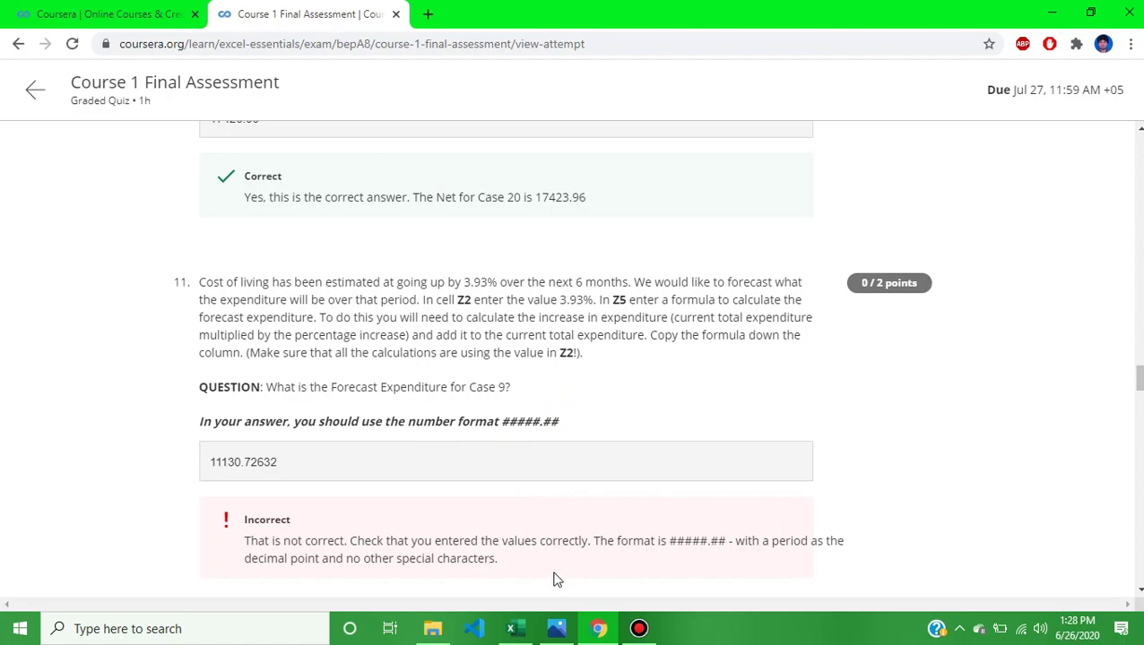
{"action": "left_click", "coordinate": [519, 633]}
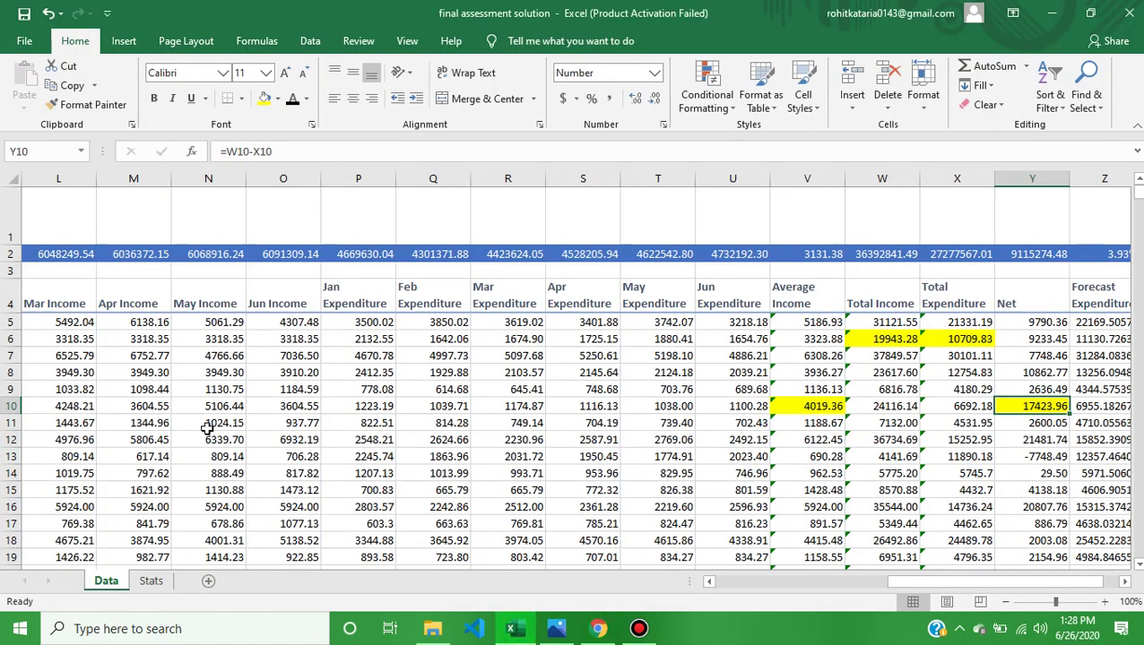
Read Case 9's forecast expenditure of 11130.72632 in Z6, then return to the Coursera quiz.
{"action": "scroll", "coordinate": [207, 429], "scroll_direction": "left", "scroll_amount": 5}
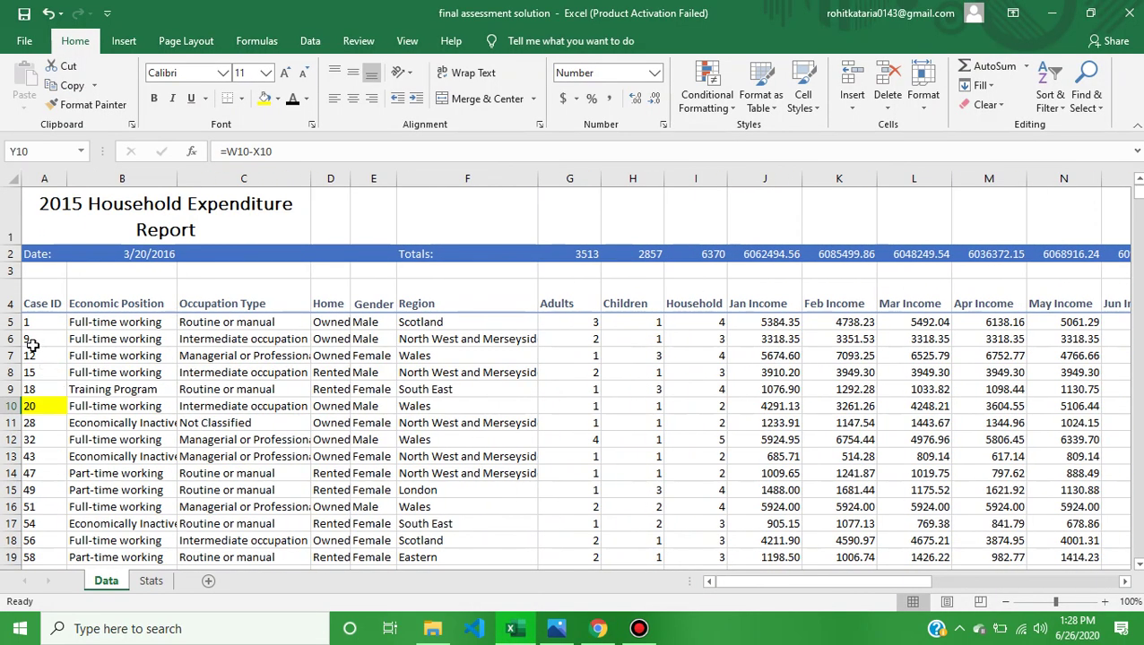
{"action": "left_click", "coordinate": [30, 341]}
{"action": "key", "text": "Right"}
{"action": "key", "text": "Right"}
{"action": "key", "text": "Right"}
{"action": "key", "text": "Right"}
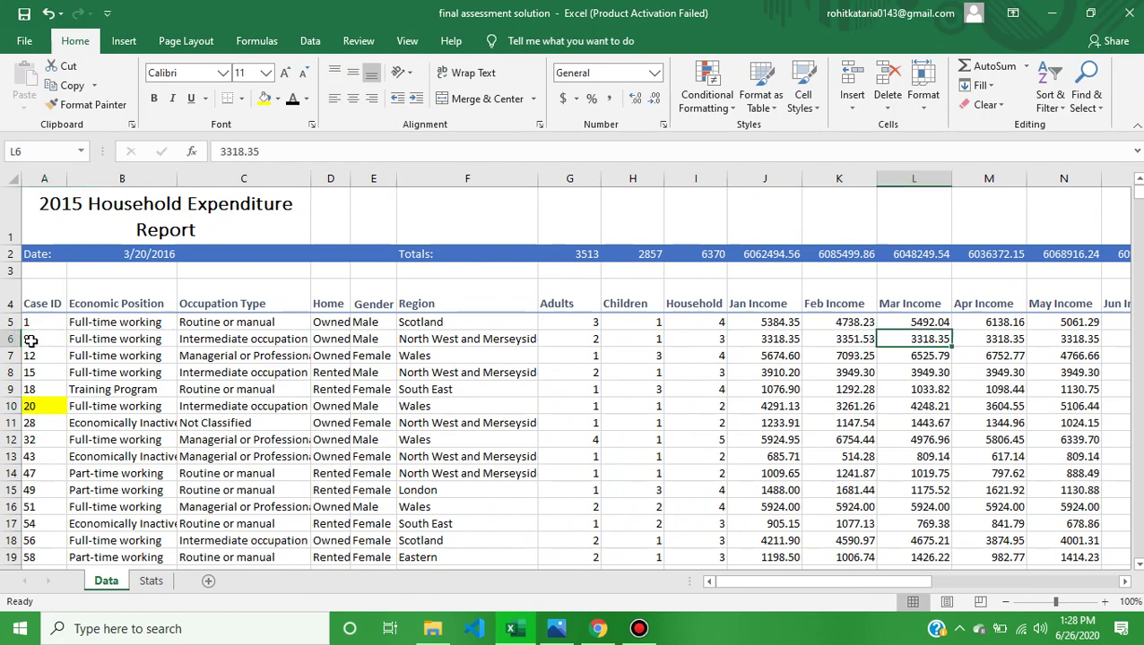
{"action": "key", "text": "Right"}
{"action": "key", "text": "Right"}
{"action": "key", "text": "Right"}
{"action": "key", "text": "Right"}
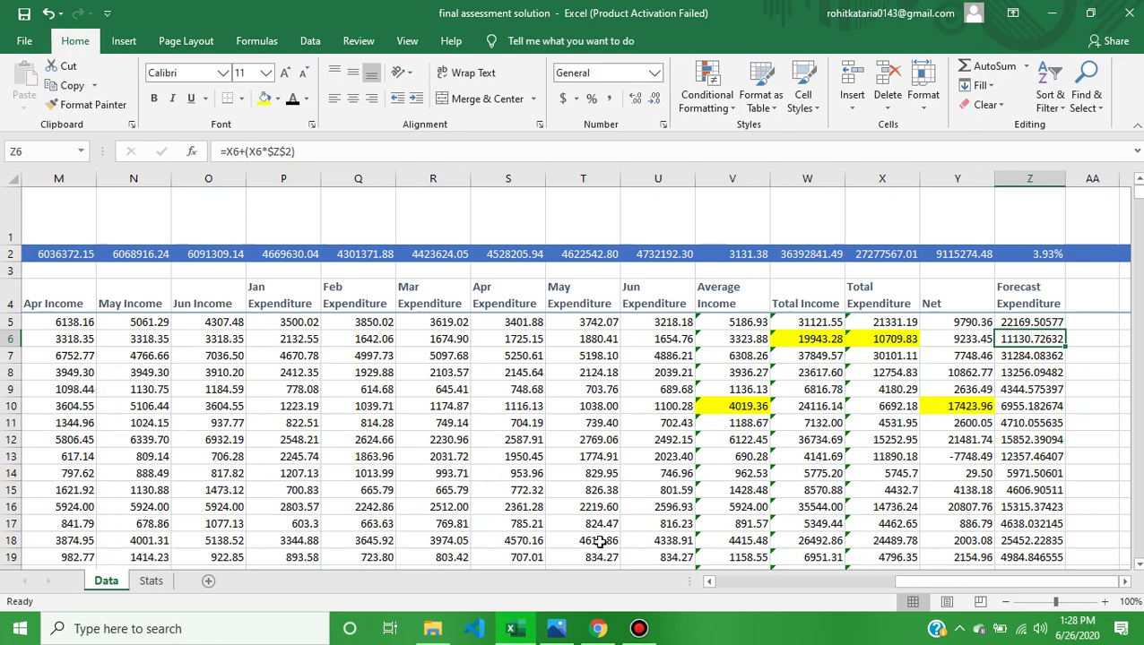
{"action": "left_click", "coordinate": [598, 629]}
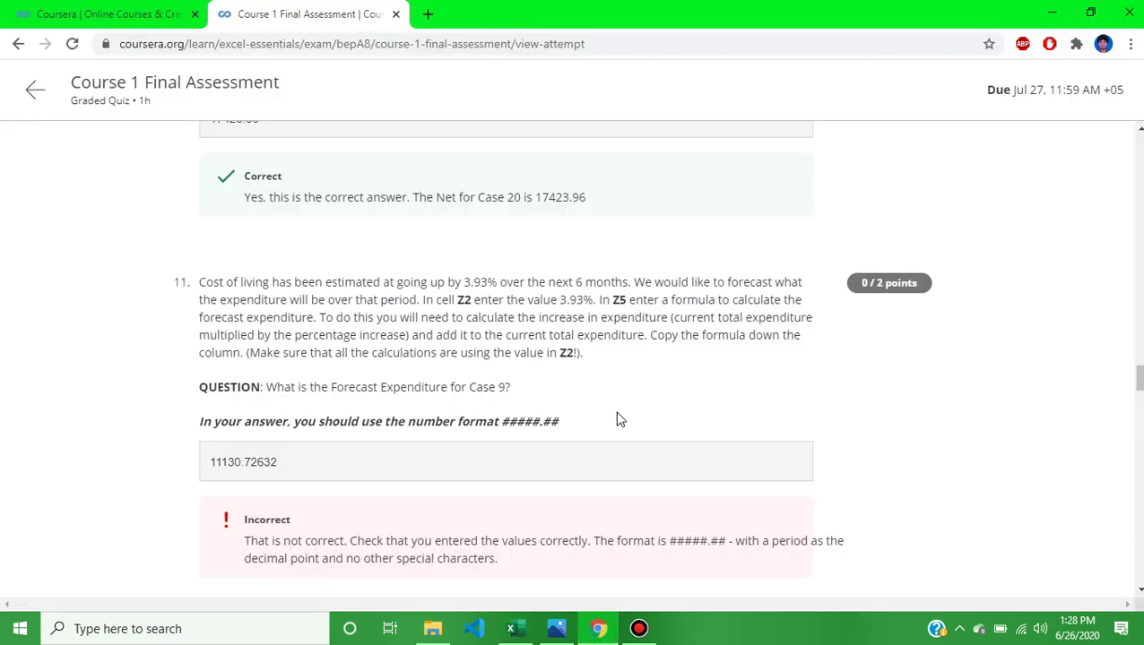
Scroll the quiz review to question 12's Net-percentage answer of 25, then bring Excel forward.
{"action": "scroll", "coordinate": [617, 418], "scroll_direction": "down", "scroll_amount": 2}
{"action": "scroll", "coordinate": [617, 418], "scroll_direction": "down", "scroll_amount": 2}
{"action": "scroll", "coordinate": [618, 418], "scroll_direction": "down", "scroll_amount": 1}
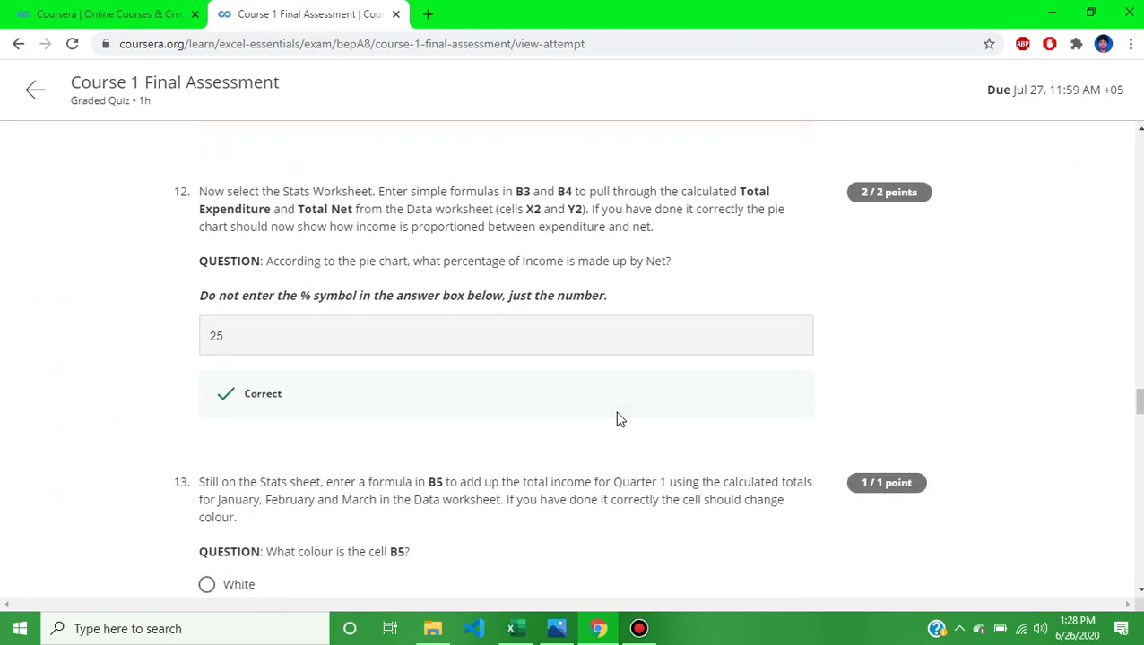
{"action": "scroll", "coordinate": [618, 419], "scroll_direction": "up", "scroll_amount": 1}
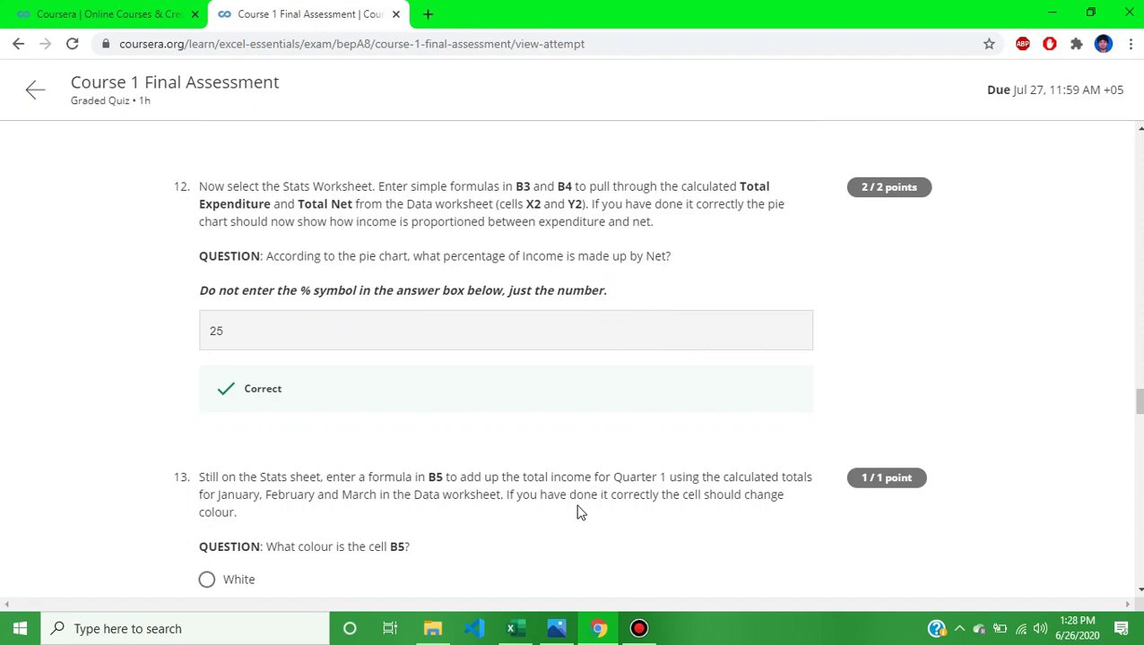
{"action": "left_click", "coordinate": [511, 628]}
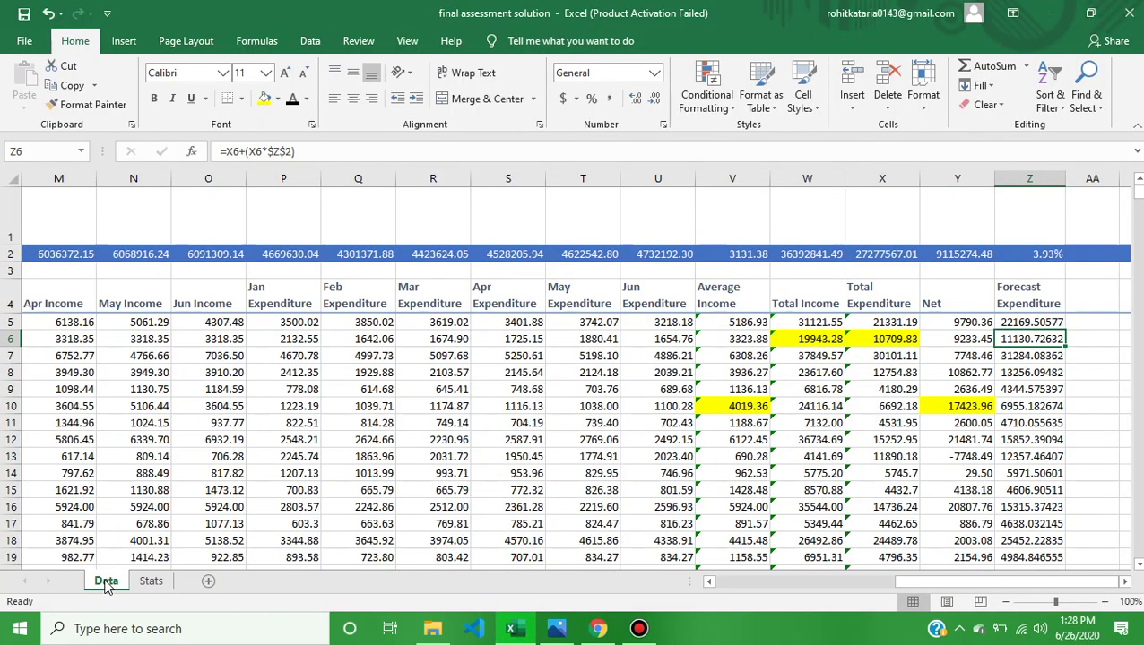
Open the Stats sheet, glance down it, and flip back to the Coursera quiz.
{"action": "left_click", "coordinate": [150, 582]}
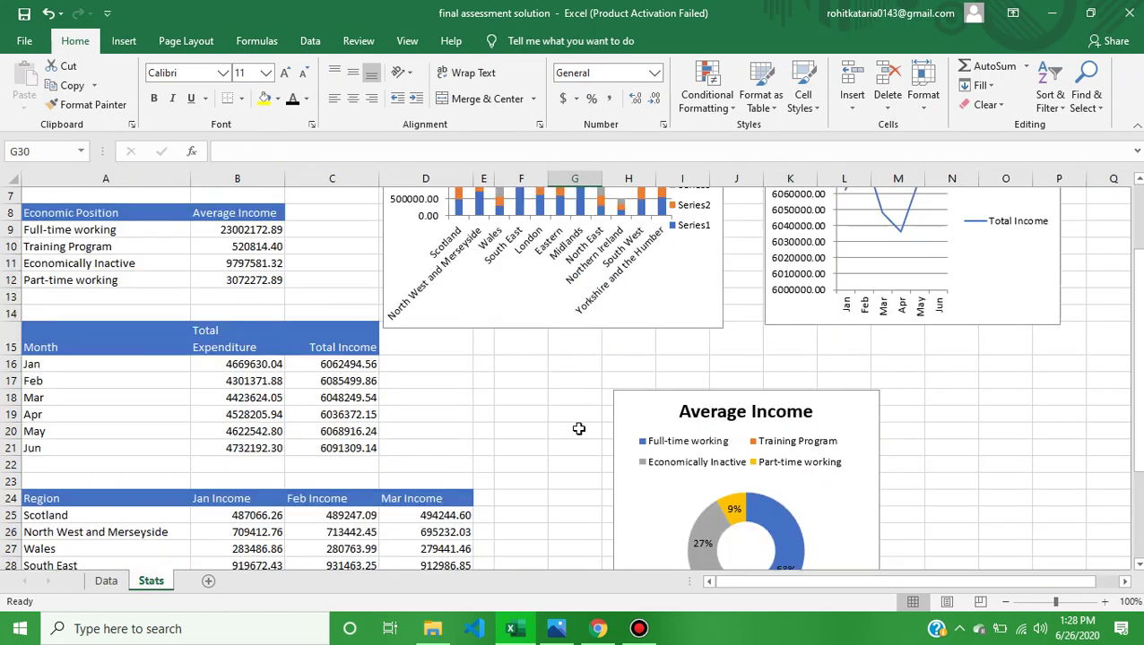
{"action": "scroll", "coordinate": [715, 463], "scroll_direction": "down", "scroll_amount": 3}
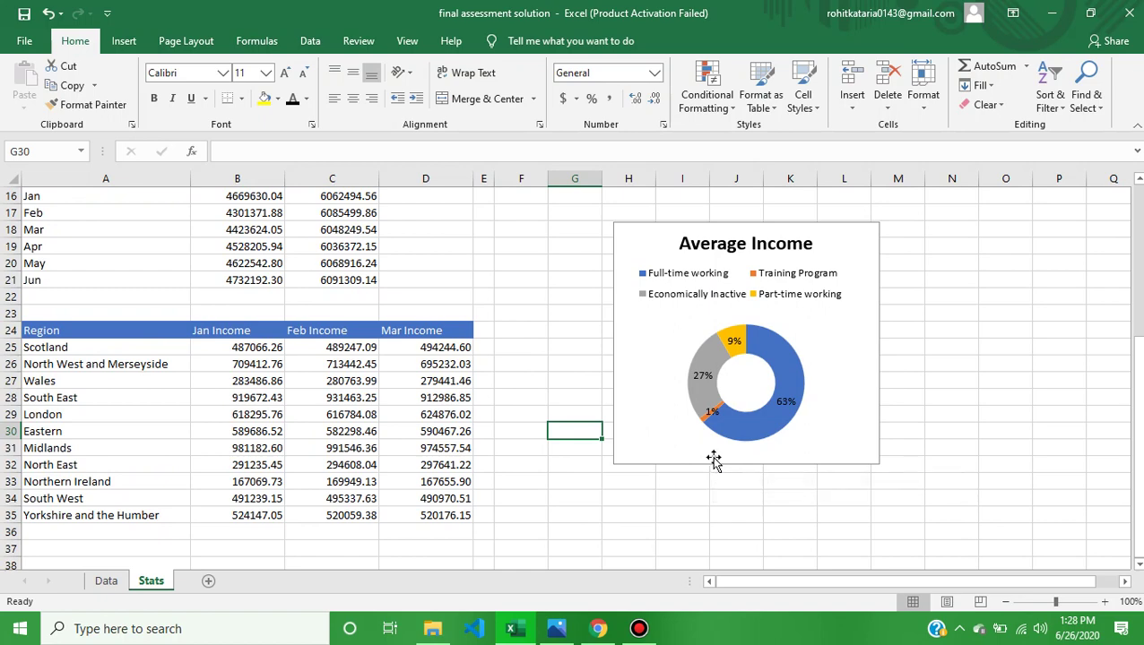
{"action": "left_click", "coordinate": [600, 630]}
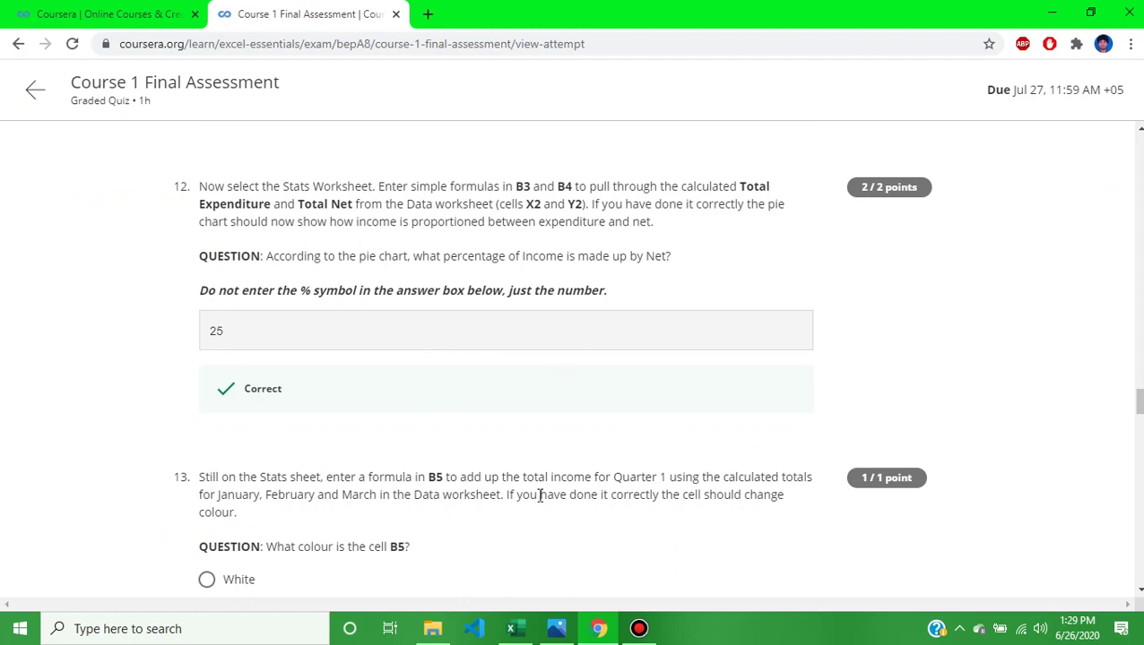
Return to the Stats sheet and scroll through its dashboard charts and tables.
{"action": "left_click", "coordinate": [512, 629]}
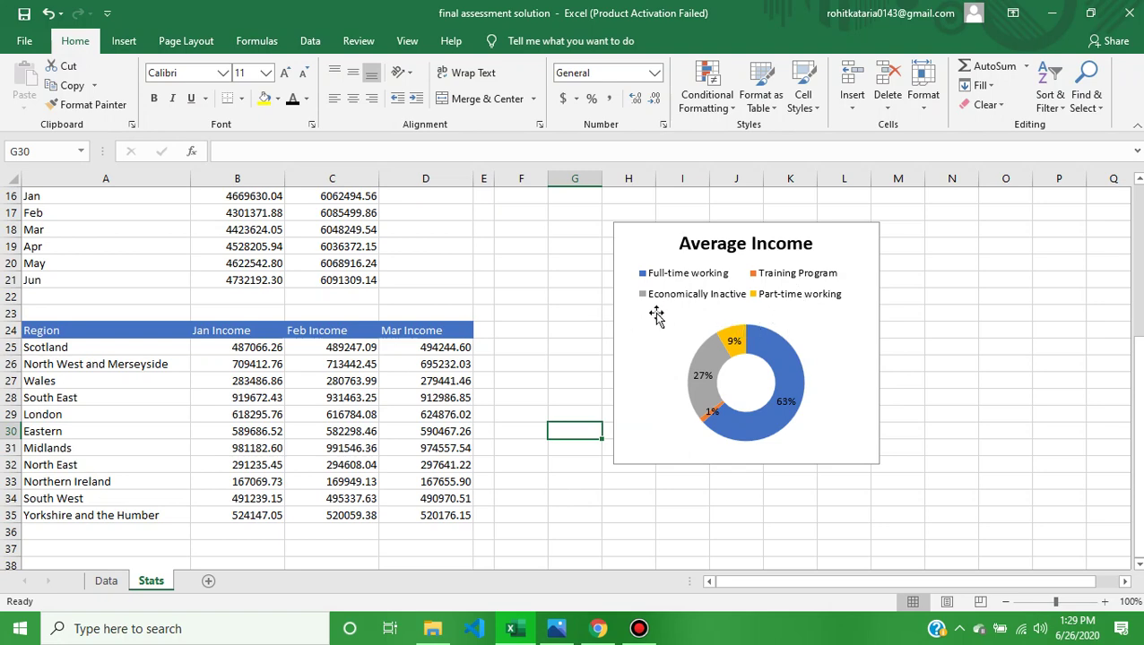
{"action": "mouse_move", "coordinate": [768, 334]}
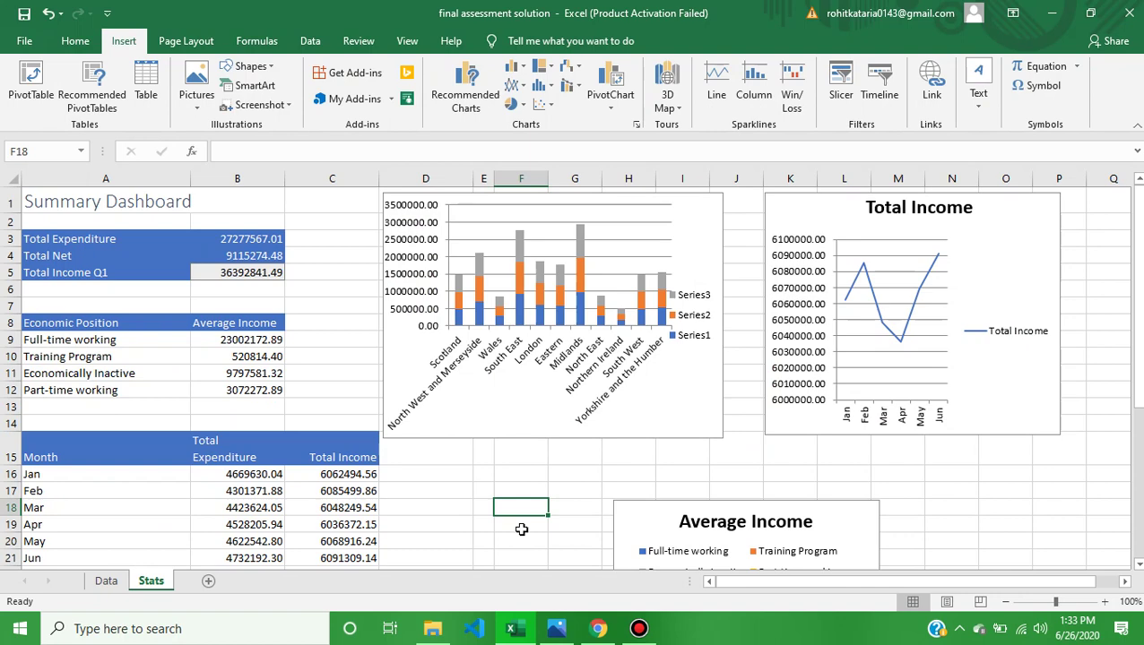
{"action": "scroll", "coordinate": [521, 529], "scroll_direction": "down", "scroll_amount": 3}
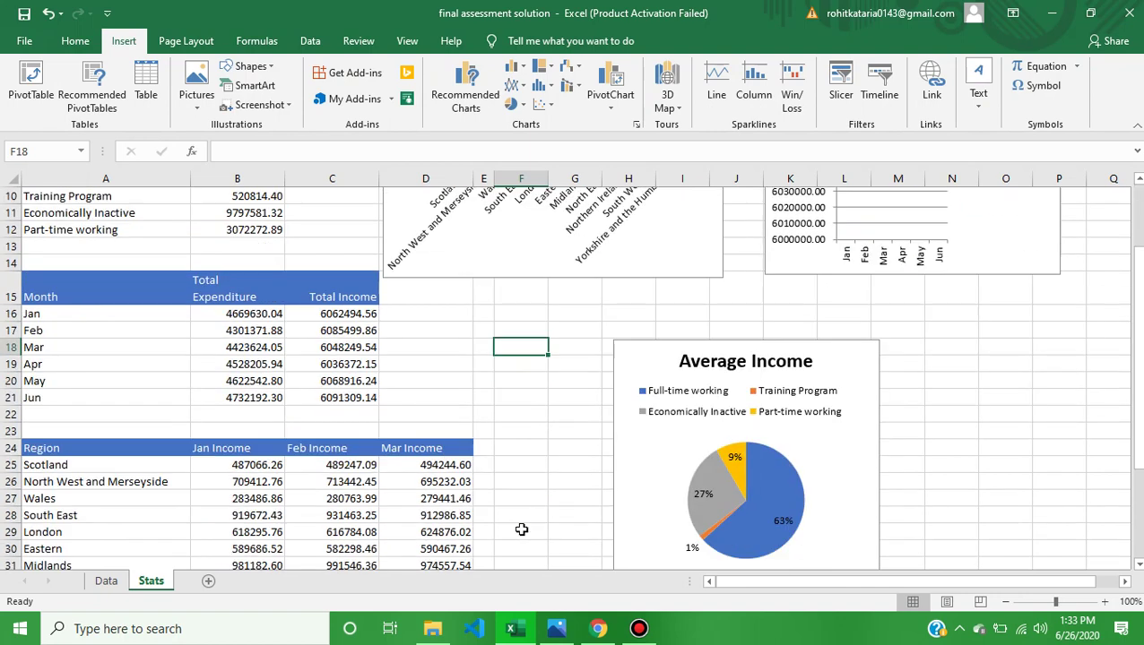
{"action": "scroll", "coordinate": [521, 529], "scroll_direction": "down", "scroll_amount": 1}
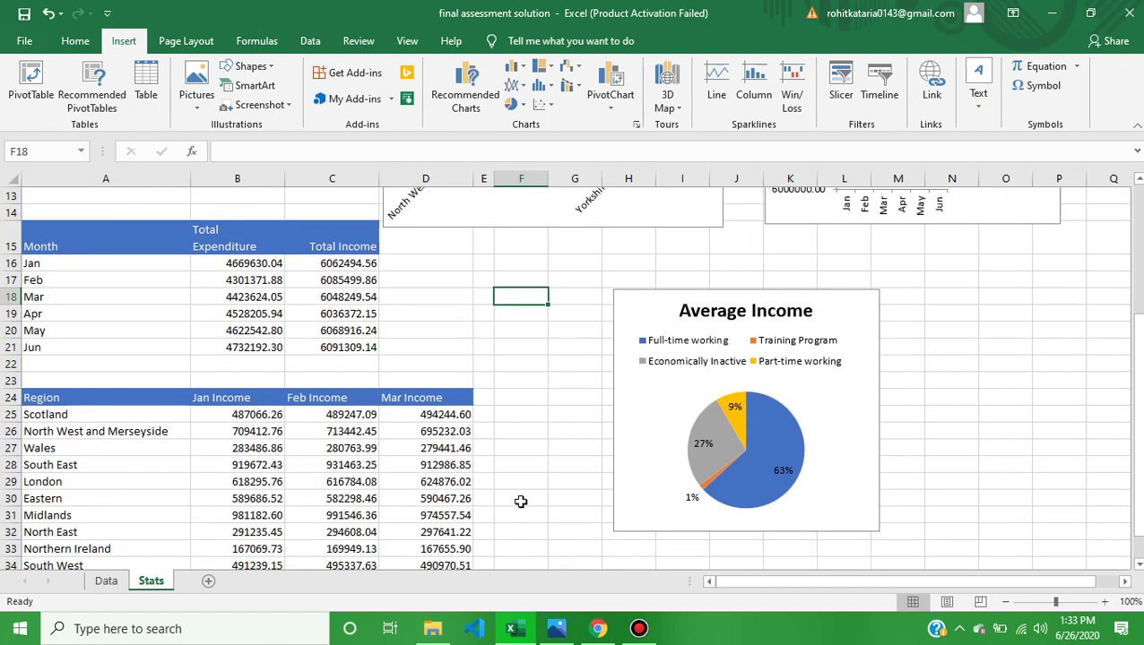
{"action": "scroll", "coordinate": [521, 502], "scroll_direction": "up", "scroll_amount": 2}
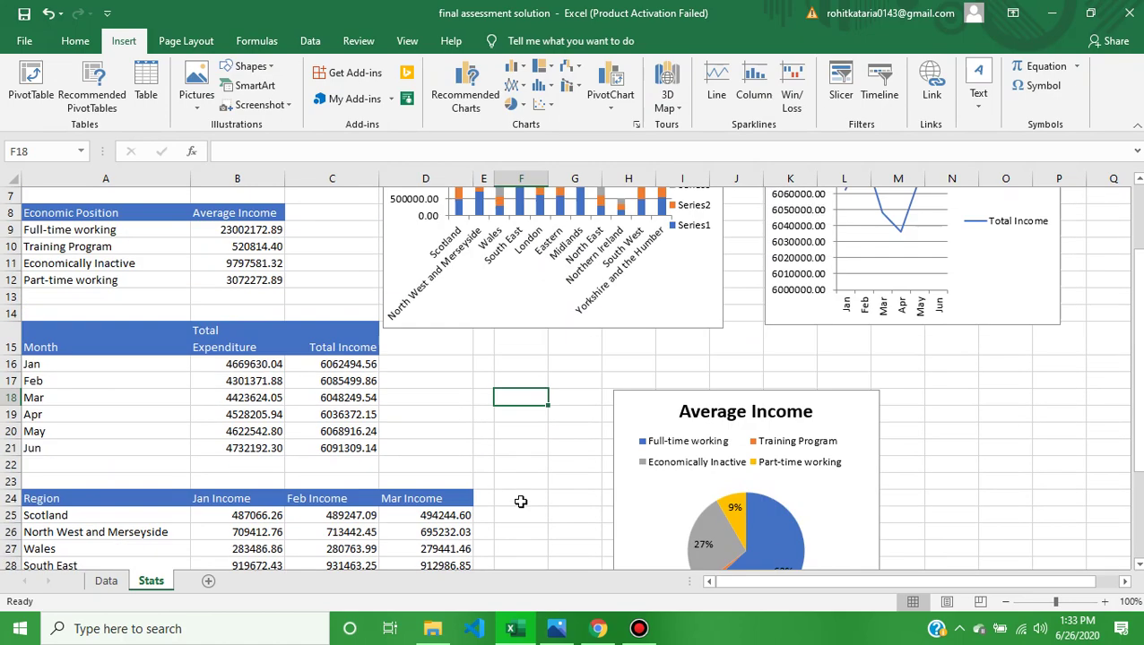
{"action": "scroll", "coordinate": [576, 550], "scroll_direction": "up", "scroll_amount": 1}
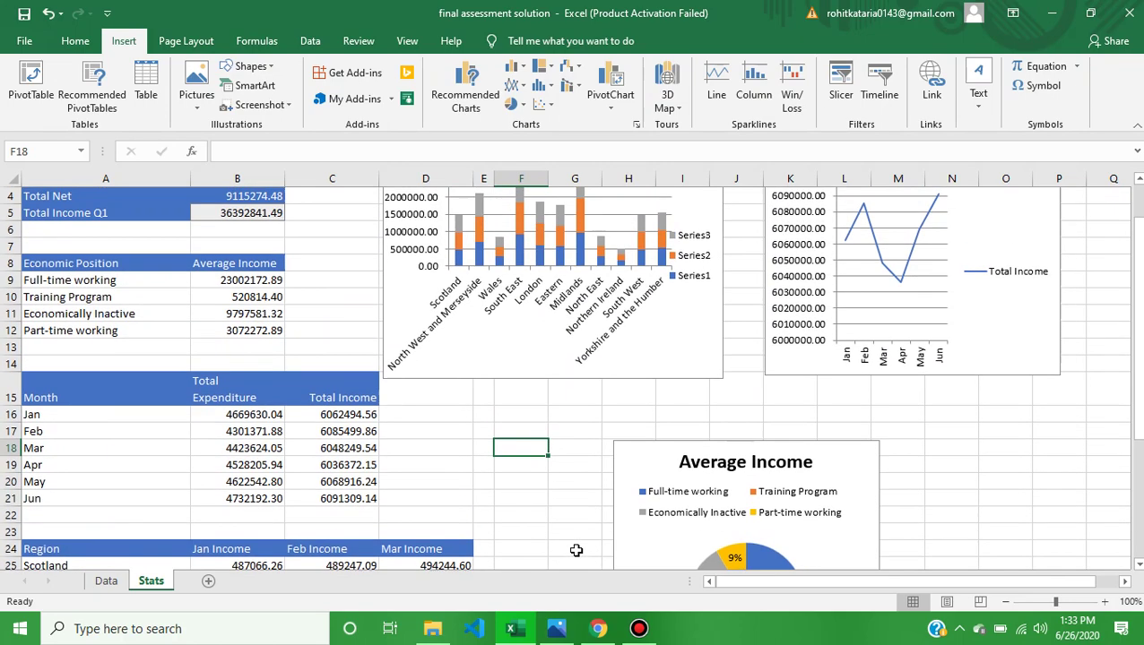
{"action": "scroll", "coordinate": [576, 550], "scroll_direction": "up", "scroll_amount": 1}
Scroll the Coursera review to question 13 on cell B5's colour, then return to Excel.
{"action": "left_click", "coordinate": [599, 630]}
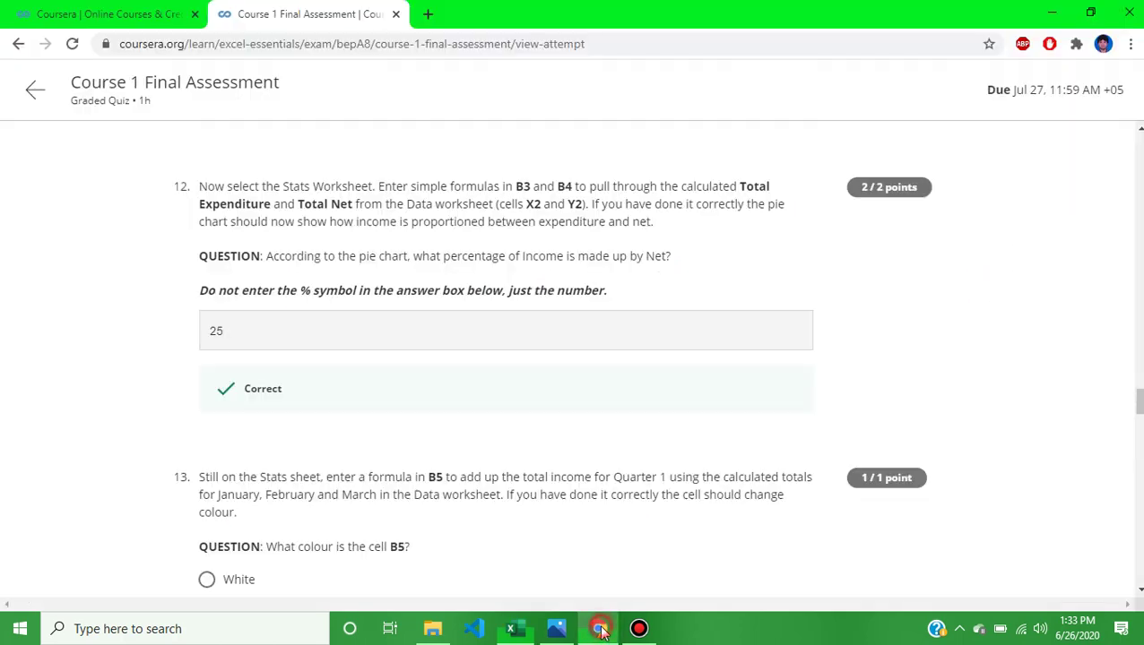
{"action": "scroll", "coordinate": [580, 520], "scroll_direction": "down", "scroll_amount": 1}
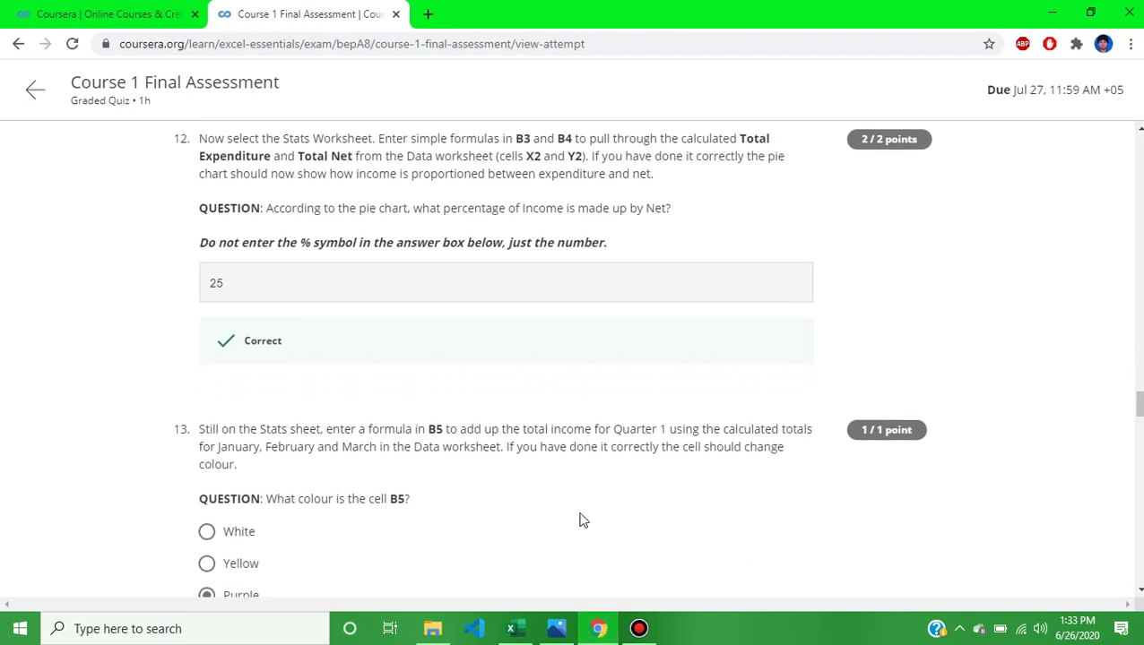
{"action": "scroll", "coordinate": [580, 520], "scroll_direction": "down", "scroll_amount": 2}
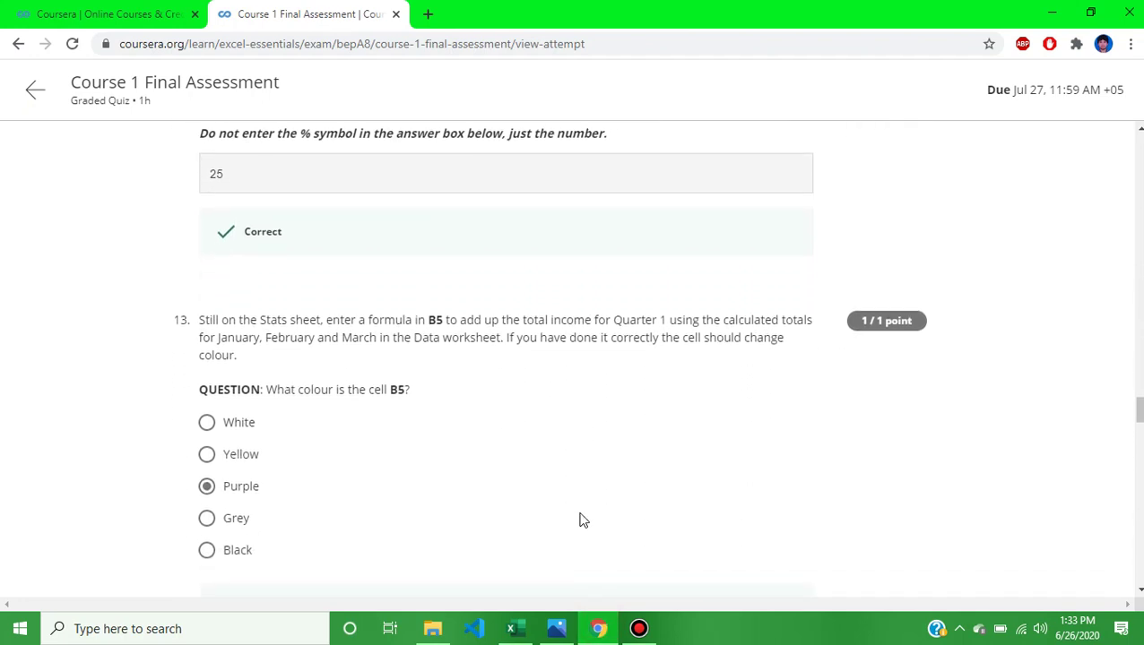
{"action": "scroll", "coordinate": [580, 520], "scroll_direction": "down", "scroll_amount": 1}
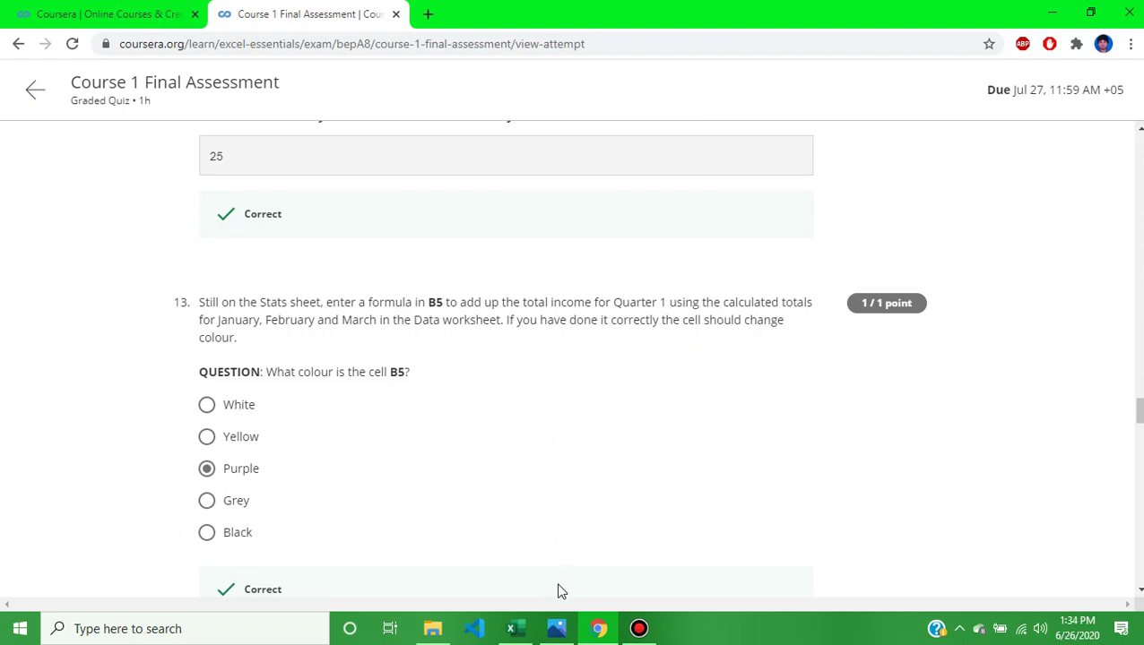
{"action": "left_click", "coordinate": [524, 631]}
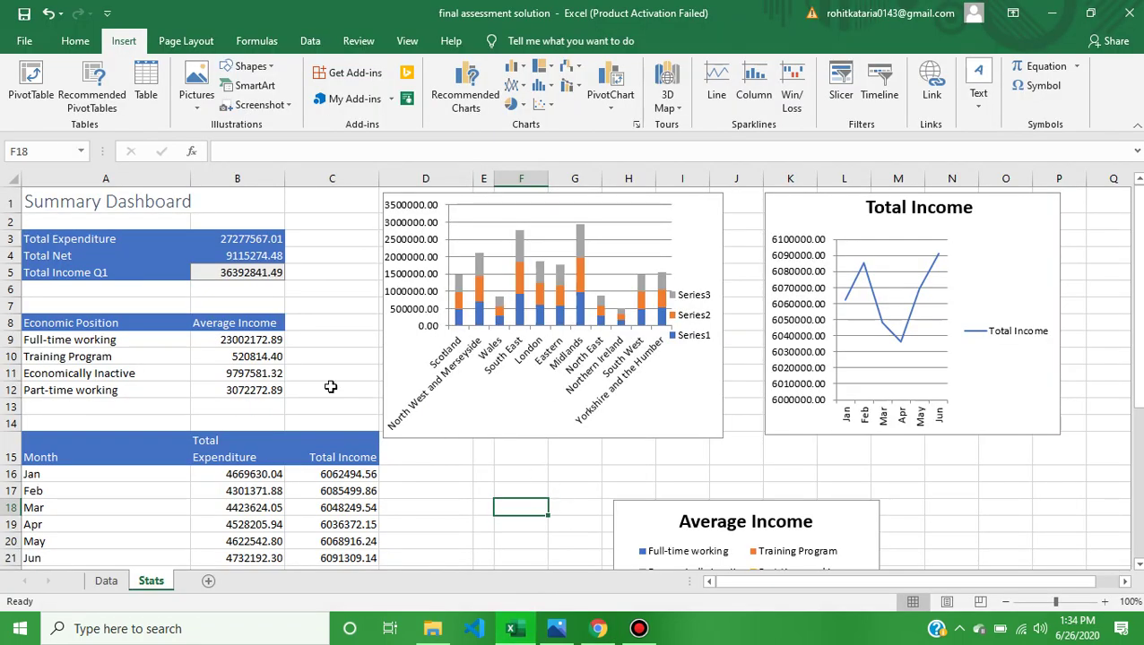
Confirm B5's Total Income Q1 is =SUM(Data!J2:O2) against the quiz's question 13.
{"action": "left_click", "coordinate": [262, 271]}
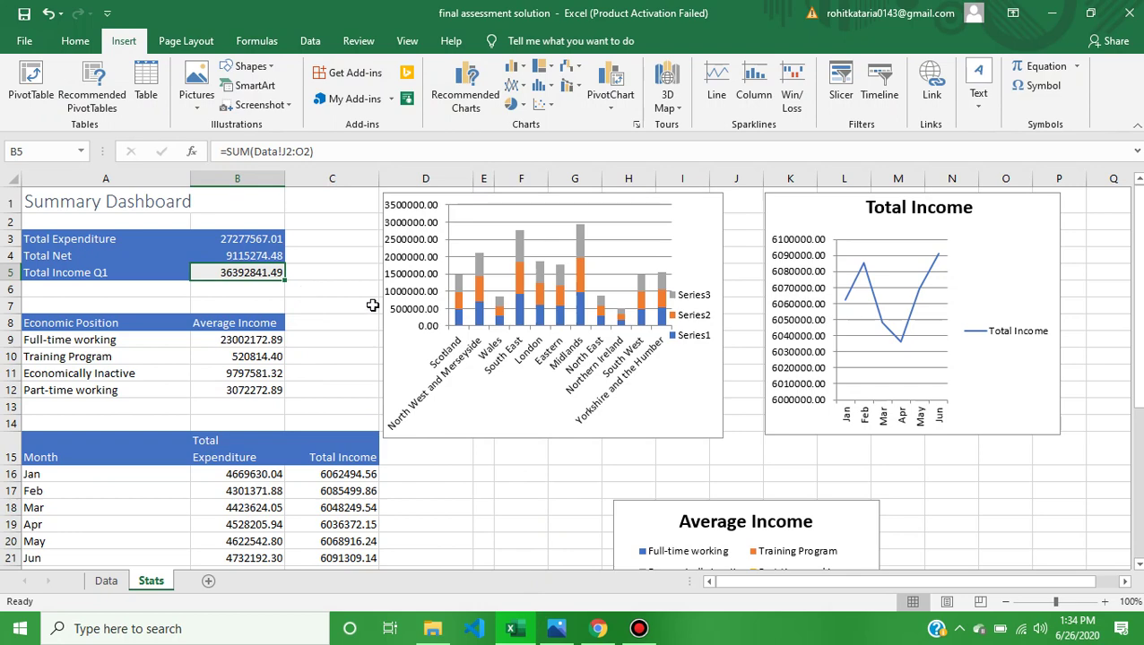
{"action": "left_click", "coordinate": [598, 628]}
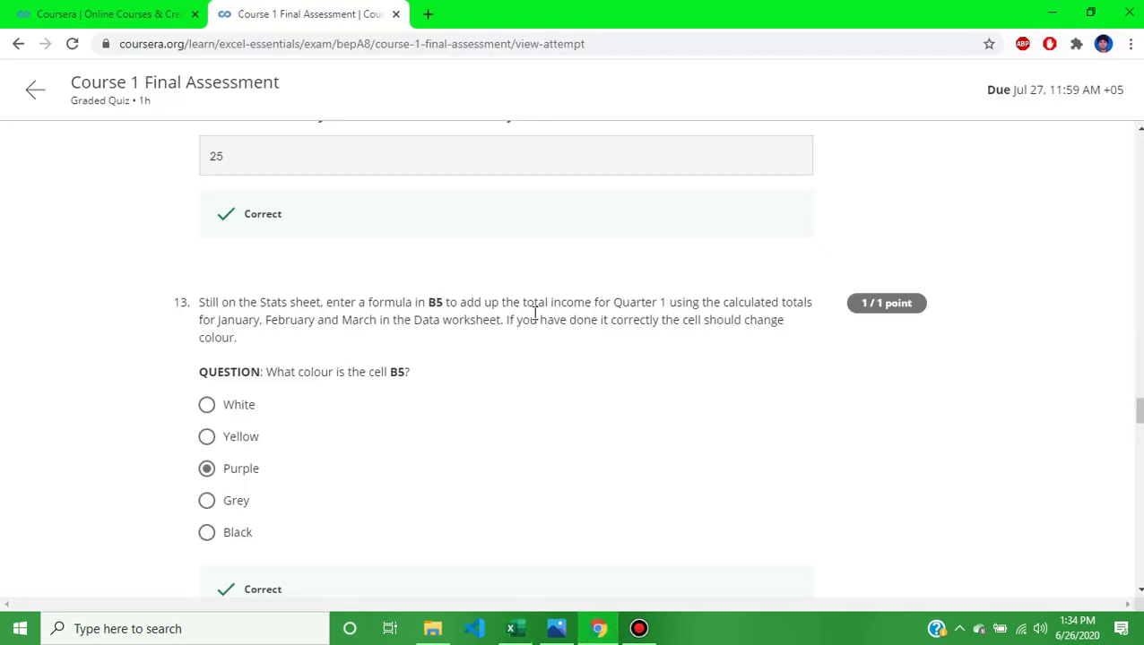
{"action": "key", "text": "alt+Tab"}
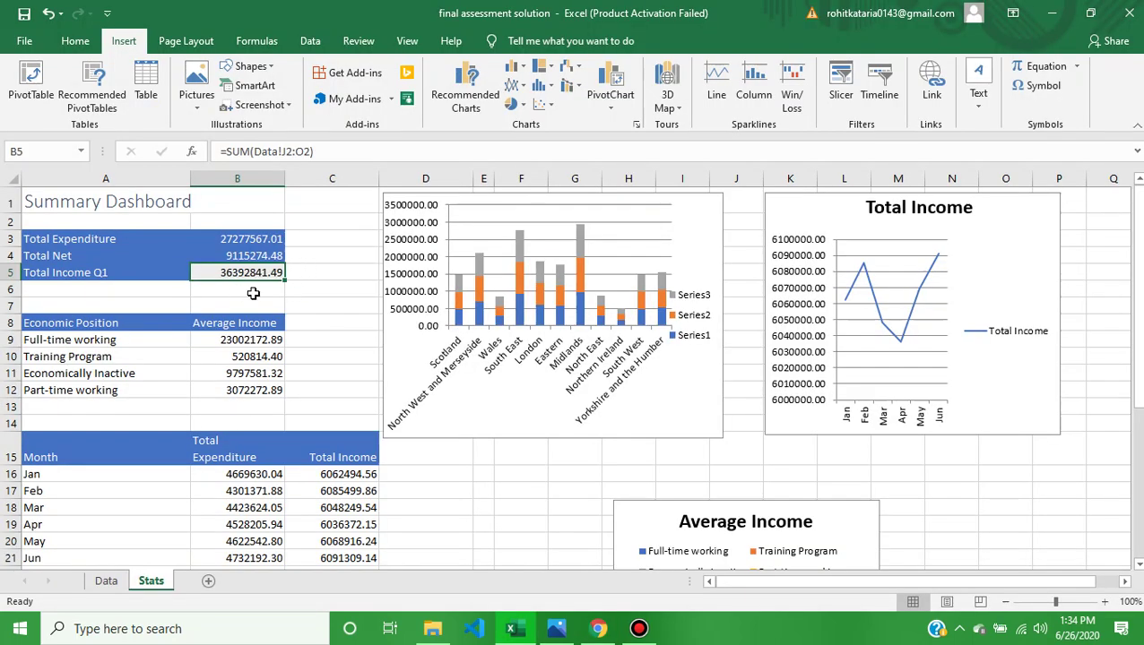
{"action": "left_click", "coordinate": [594, 630]}
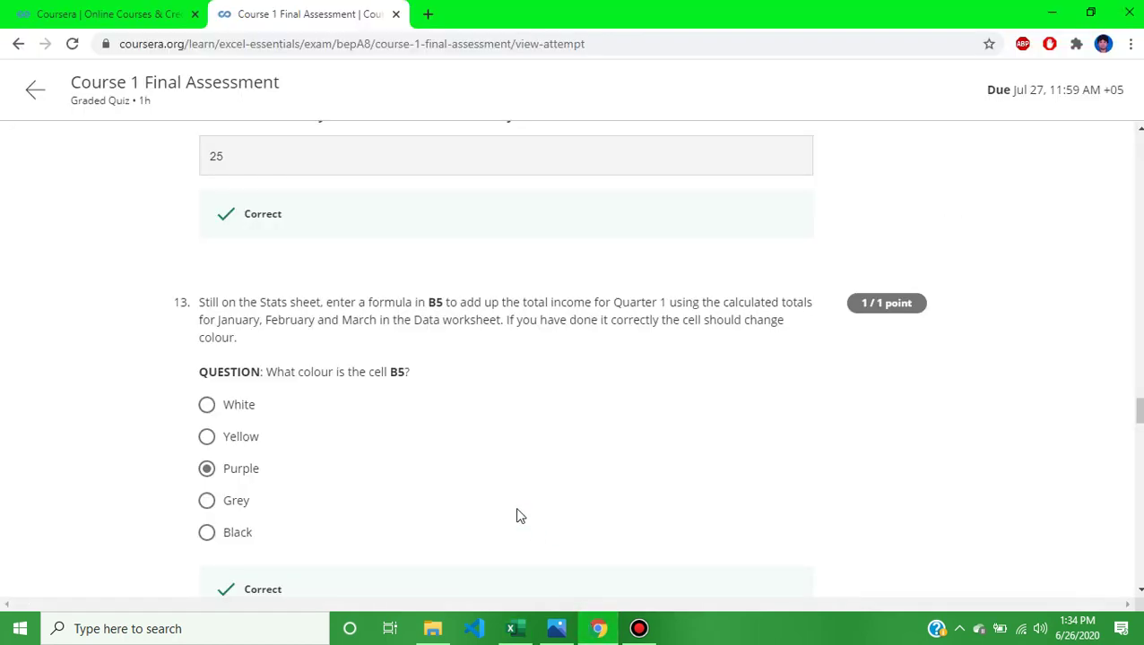
Scroll the review to question 14's Midlands children total of 476, then switch to Excel.
{"action": "scroll", "coordinate": [520, 451], "scroll_direction": "down", "scroll_amount": 1}
{"action": "scroll", "coordinate": [520, 451], "scroll_direction": "down", "scroll_amount": 1}
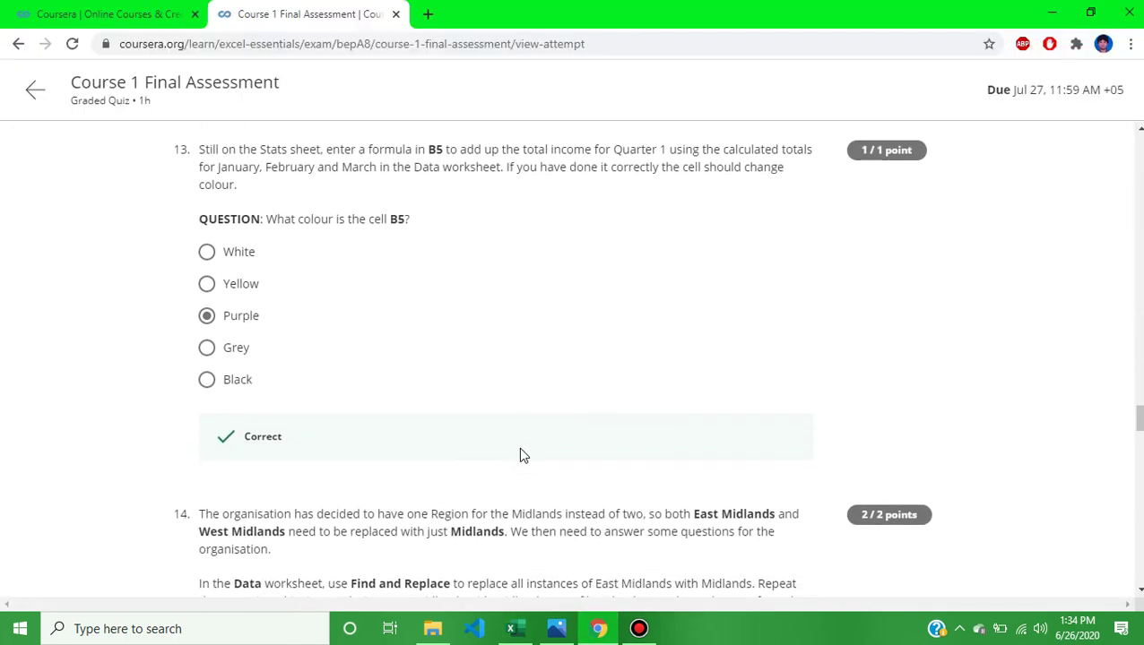
{"action": "scroll", "coordinate": [523, 456], "scroll_direction": "down", "scroll_amount": 2}
{"action": "scroll", "coordinate": [523, 455], "scroll_direction": "down", "scroll_amount": 1}
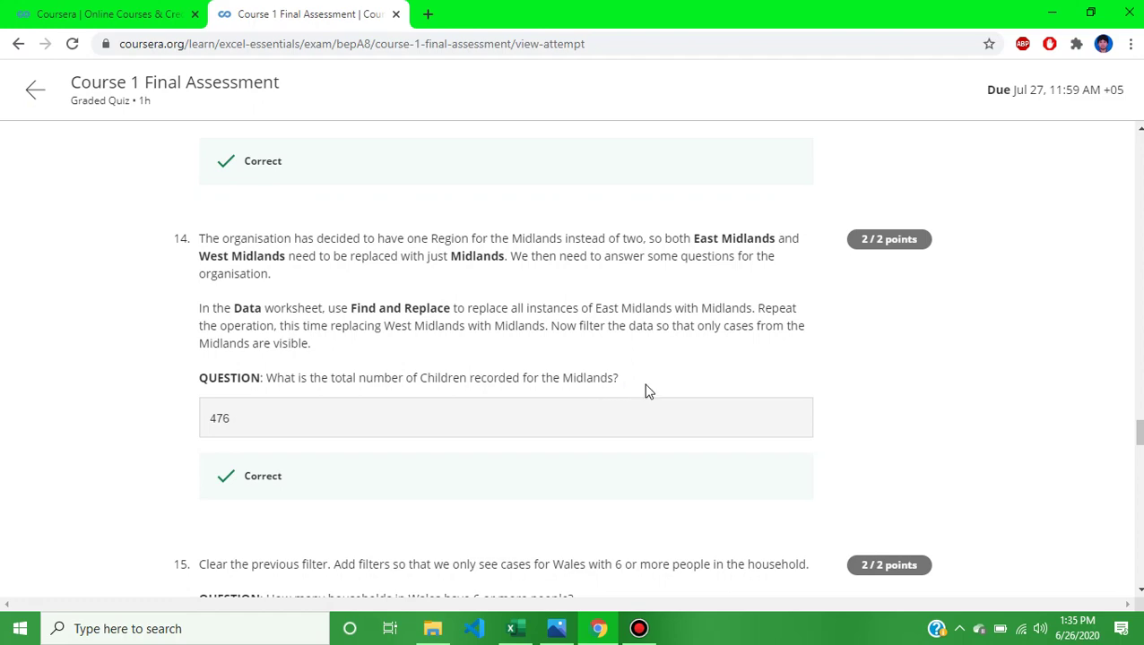
{"action": "left_click", "coordinate": [512, 628]}
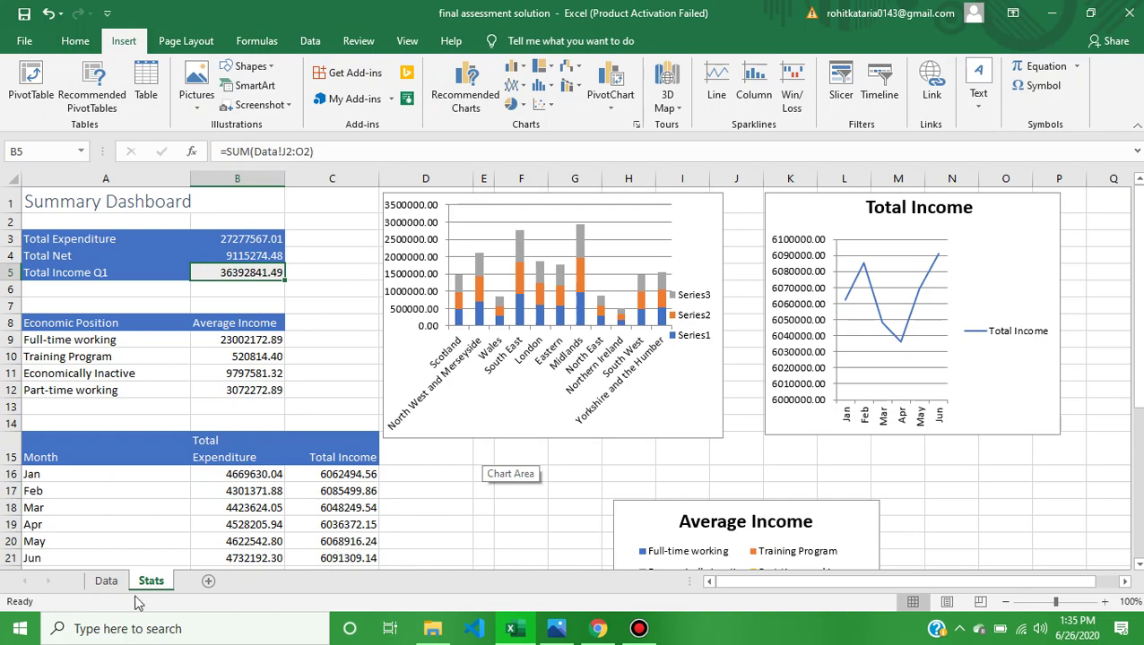
Open the Data worksheet and scroll left to the Region column.
{"action": "left_click", "coordinate": [107, 581]}
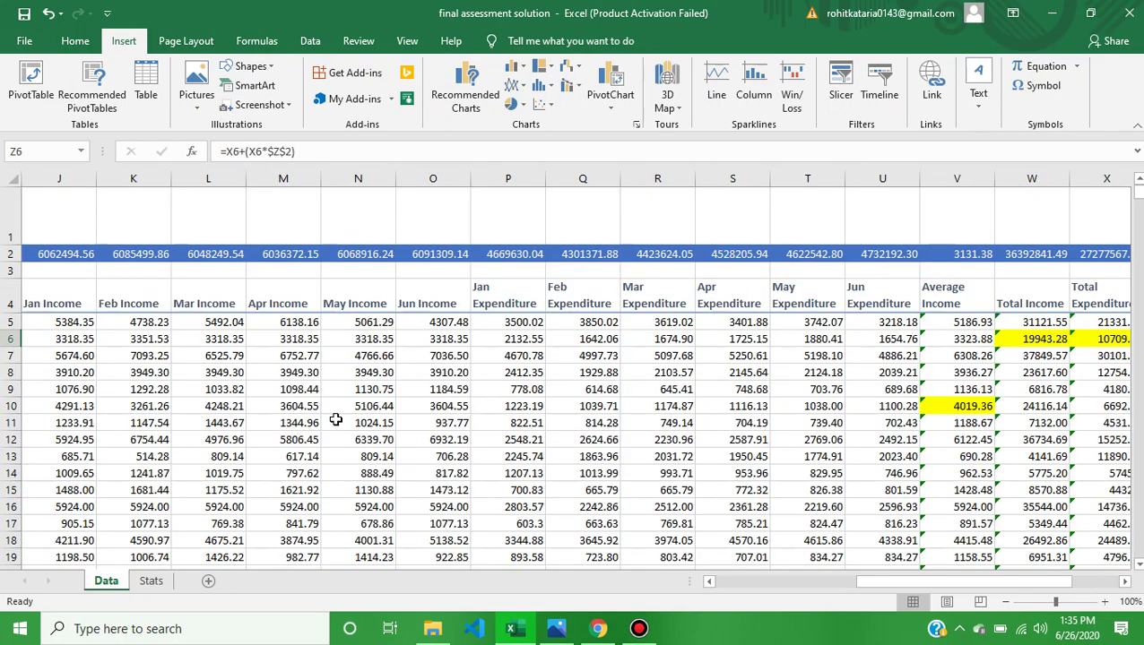
{"action": "scroll", "coordinate": [337, 420], "scroll_direction": "left", "scroll_amount": 4}
{"action": "scroll", "coordinate": [334, 421], "scroll_direction": "left", "scroll_amount": 2}
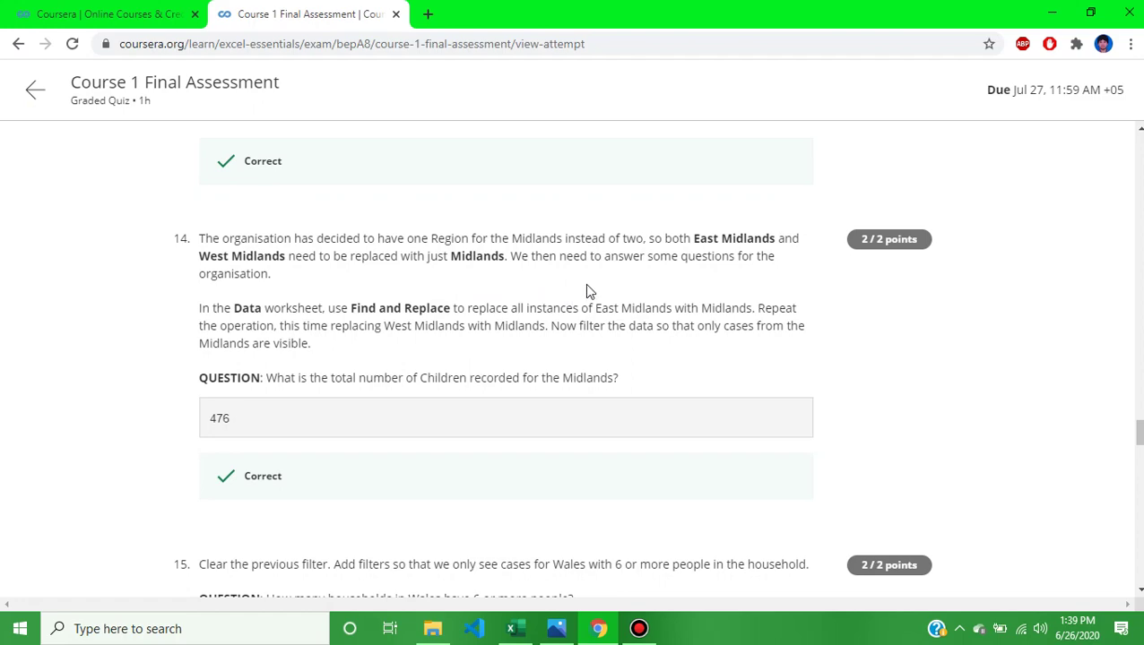
Scroll down the Data sheet and check that region cells F63 and F60 read Midlands.
{"action": "left_click", "coordinate": [514, 629]}
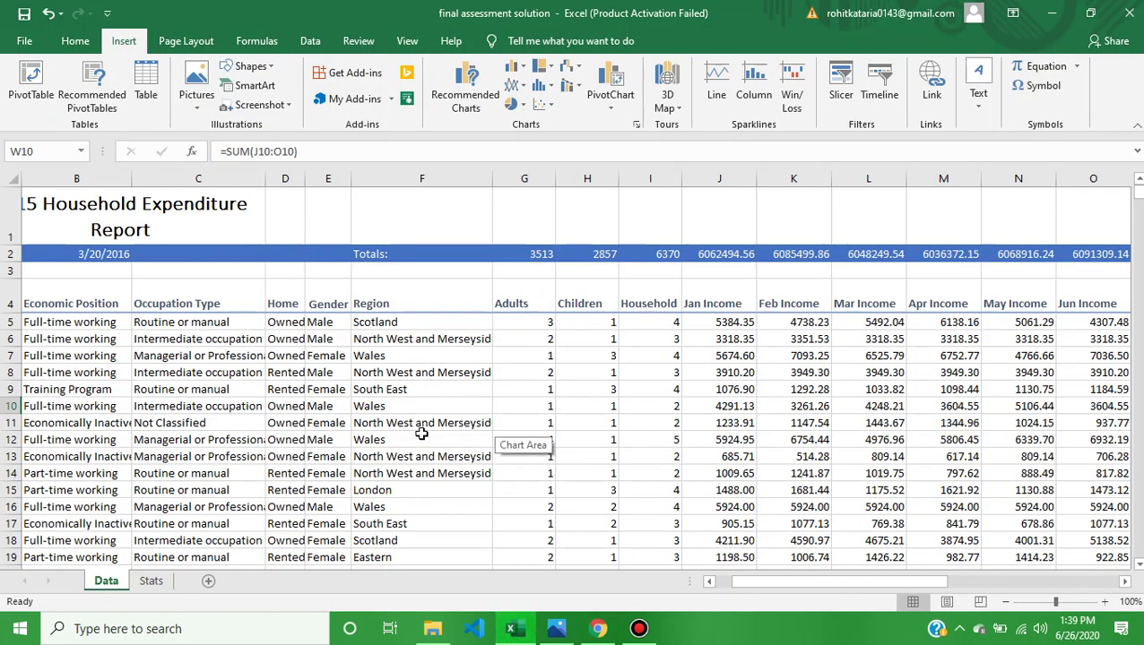
{"action": "scroll", "coordinate": [422, 433], "scroll_direction": "down", "scroll_amount": 2}
{"action": "scroll", "coordinate": [421, 433], "scroll_direction": "down", "scroll_amount": 1}
{"action": "scroll", "coordinate": [421, 433], "scroll_direction": "down", "scroll_amount": 3}
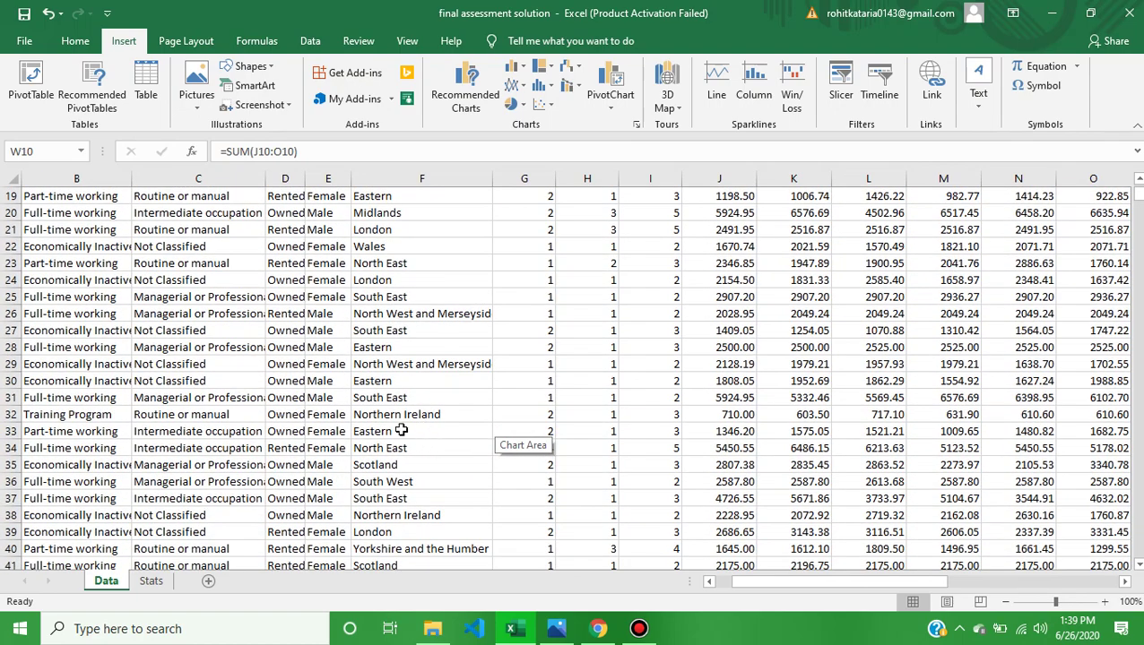
{"action": "scroll", "coordinate": [401, 432], "scroll_direction": "down", "scroll_amount": 2}
{"action": "scroll", "coordinate": [400, 431], "scroll_direction": "down", "scroll_amount": 4}
{"action": "scroll", "coordinate": [401, 431], "scroll_direction": "down", "scroll_amount": 2}
{"action": "scroll", "coordinate": [400, 431], "scroll_direction": "down", "scroll_amount": 1}
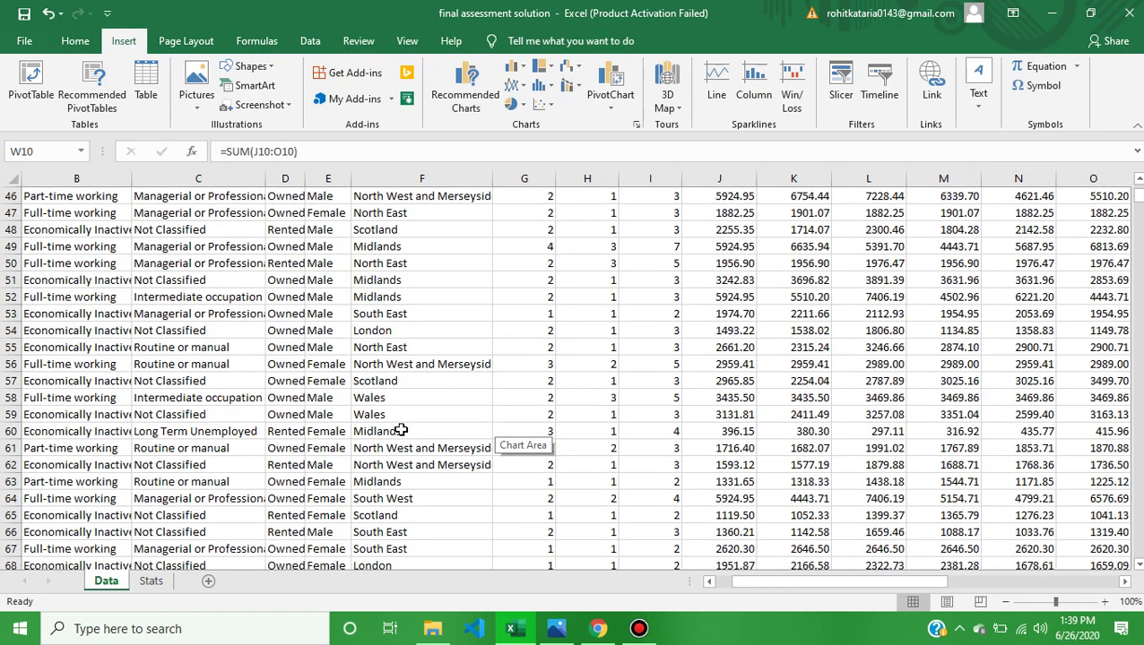
{"action": "scroll", "coordinate": [400, 431], "scroll_direction": "down", "scroll_amount": 3}
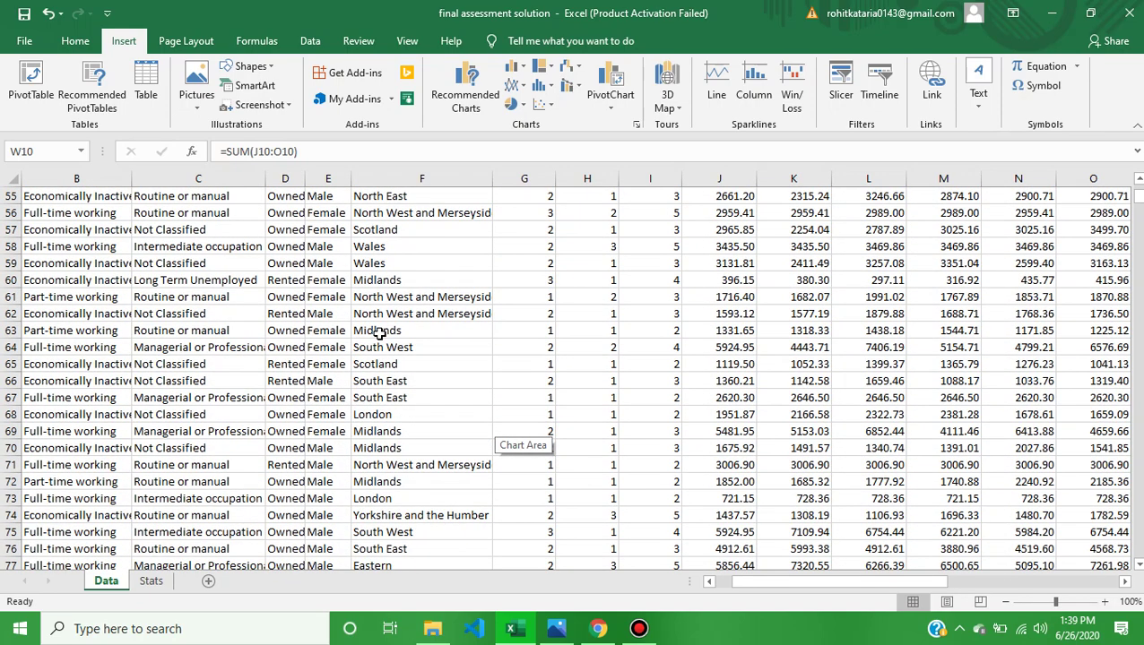
{"action": "left_click", "coordinate": [380, 333]}
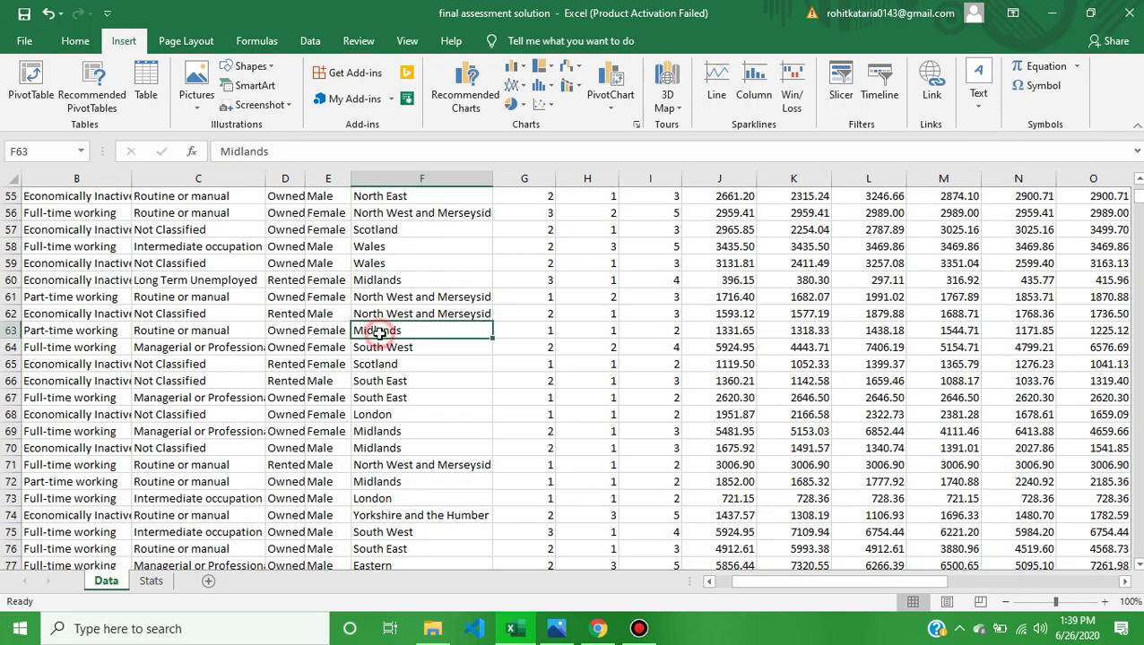
{"action": "left_click", "coordinate": [405, 283]}
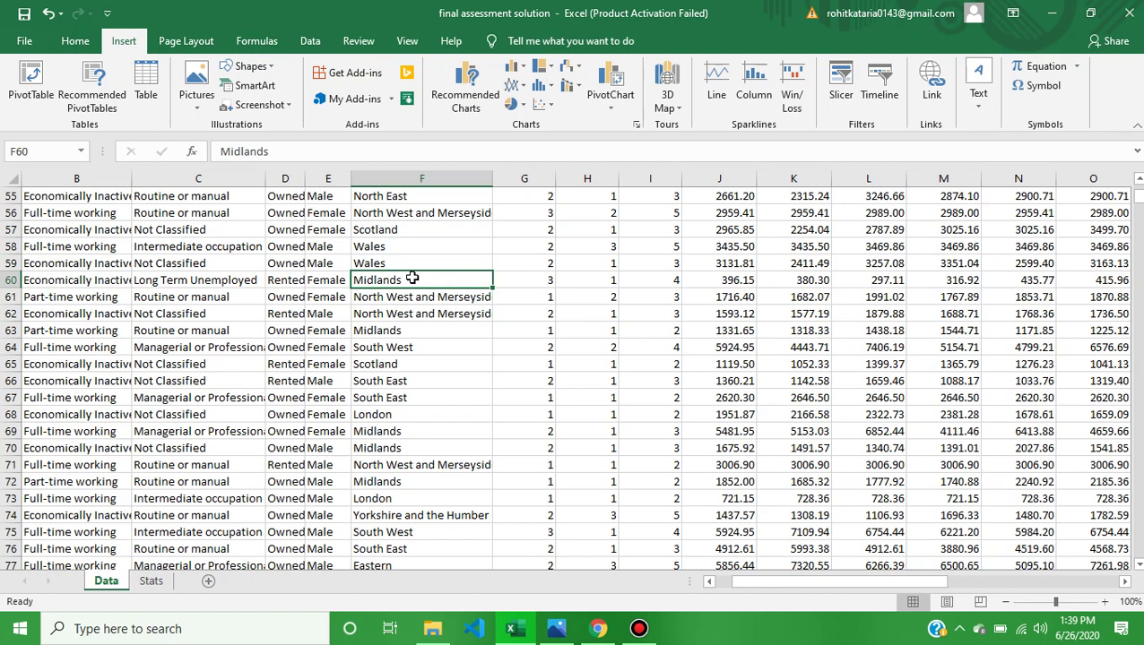
Scroll the Coursera review to questions 15 and 16 on Wales households and highest Total Income.
{"action": "left_click", "coordinate": [599, 630]}
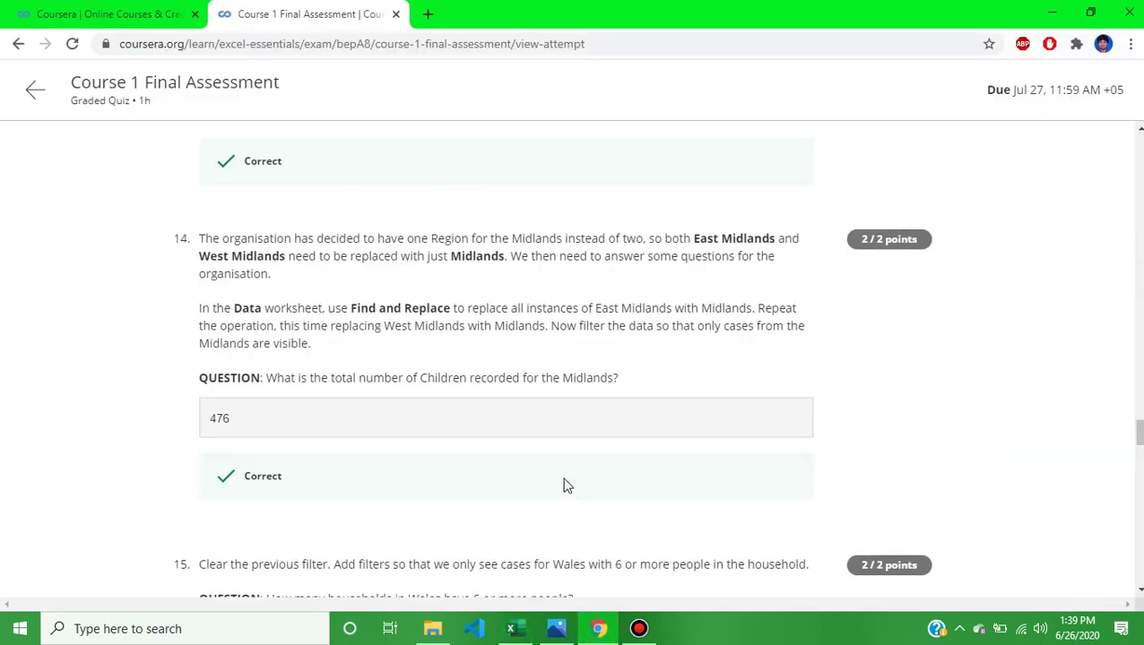
{"action": "scroll", "coordinate": [567, 485], "scroll_direction": "down", "scroll_amount": 1}
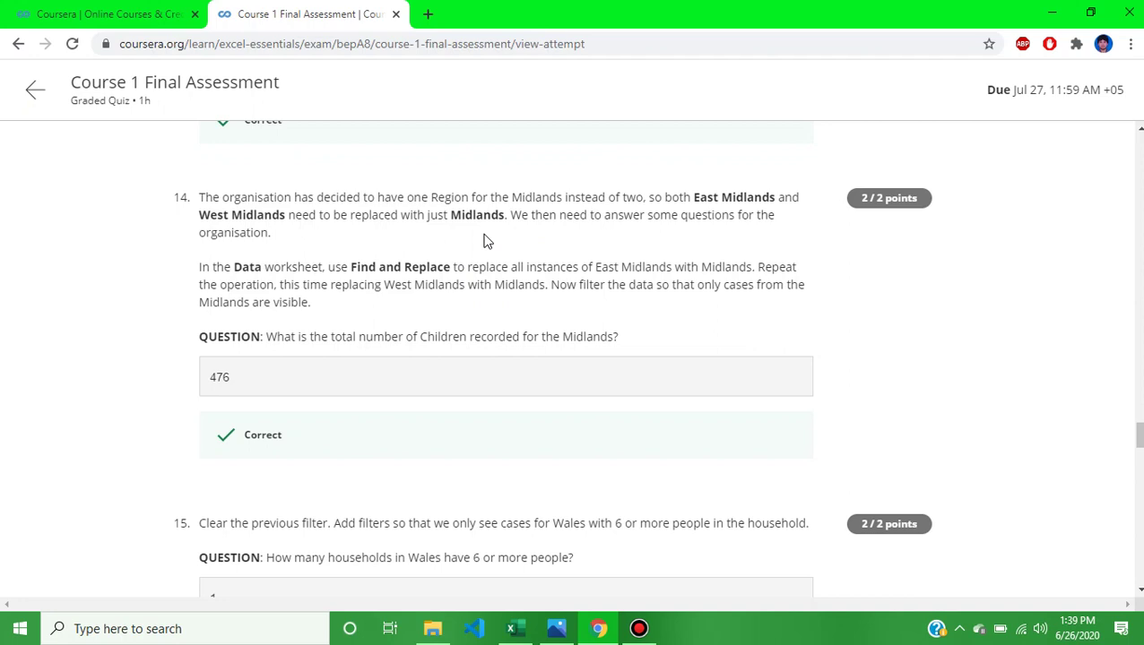
{"action": "scroll", "coordinate": [495, 271], "scroll_direction": "down", "scroll_amount": 3}
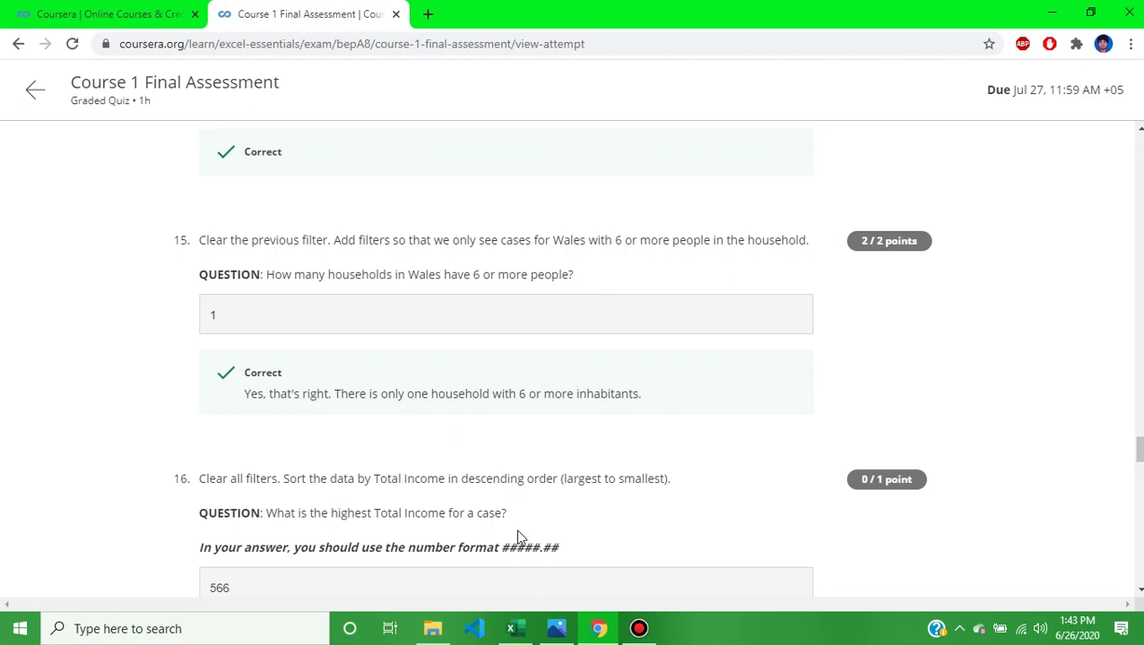
Turn on filtering for the household data and filter the Region column to Wales only.
{"action": "left_click", "coordinate": [511, 628]}
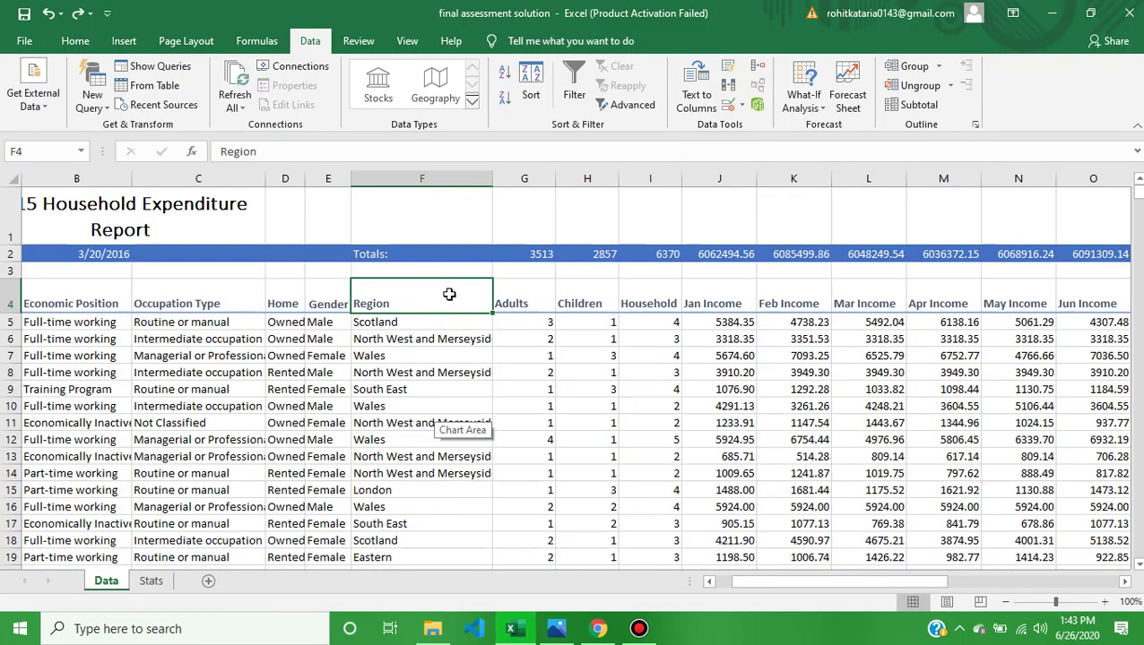
{"action": "left_click", "coordinate": [405, 303]}
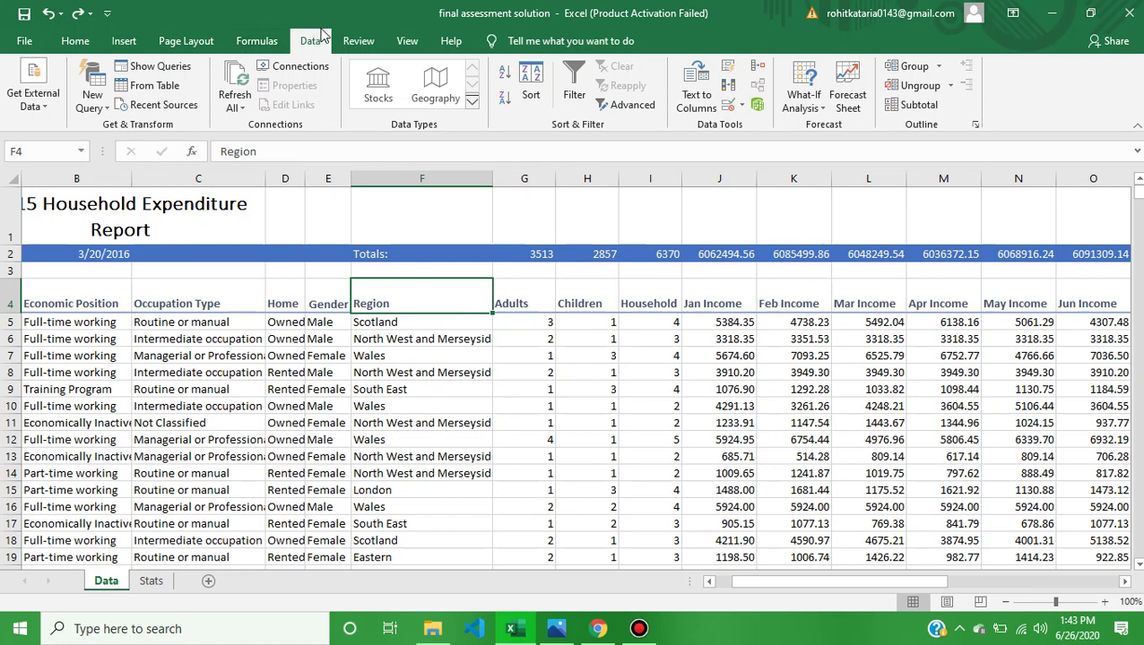
{"action": "left_click", "coordinate": [578, 105]}
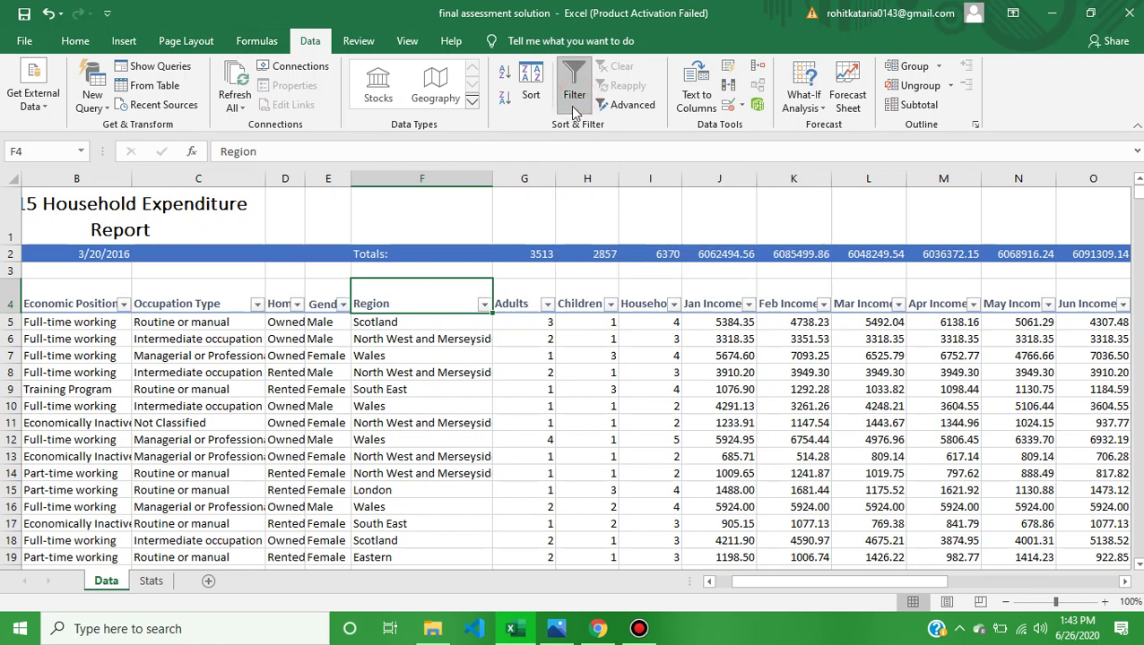
{"action": "left_click", "coordinate": [485, 304]}
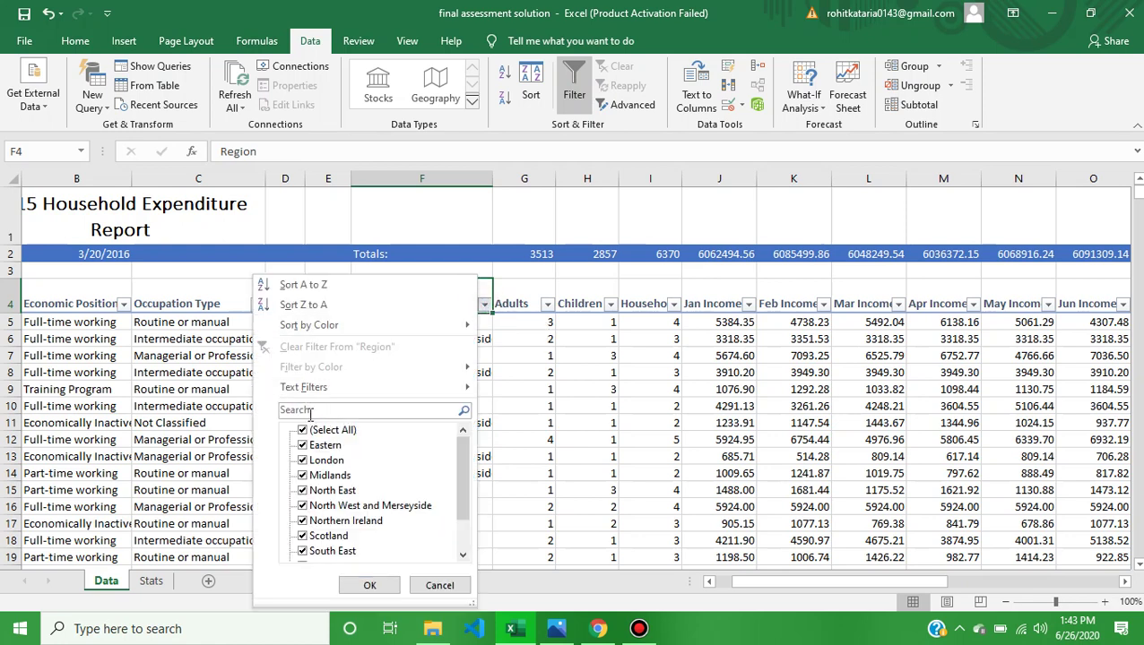
{"action": "left_click", "coordinate": [310, 413]}
{"action": "type", "text": "wa"}
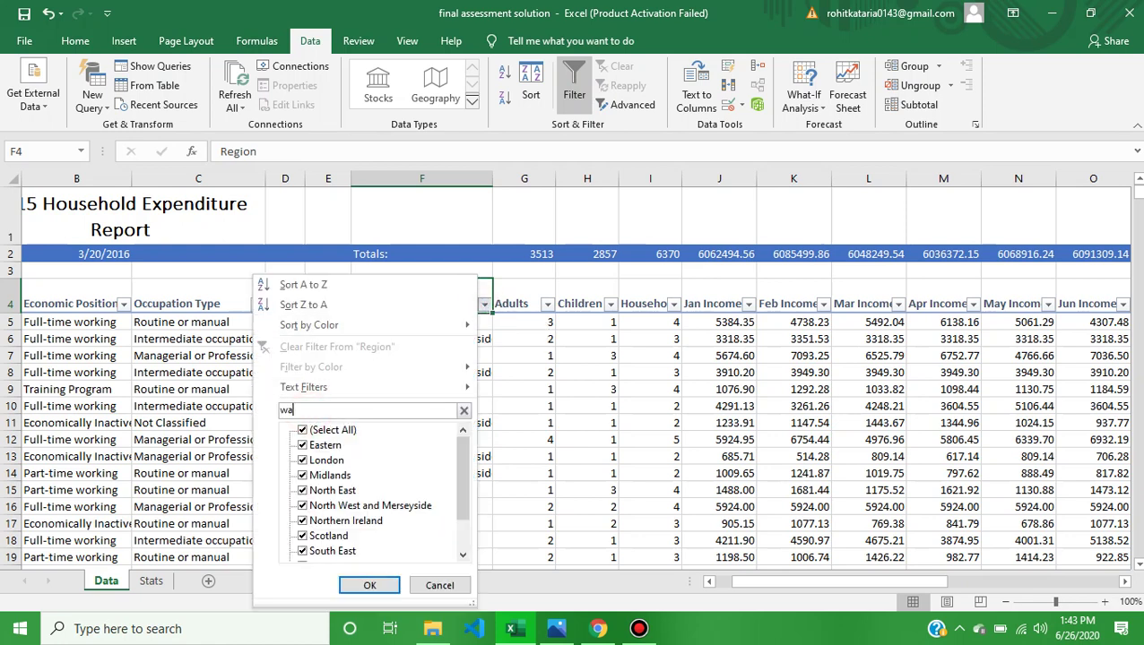
{"action": "type", "text": "les"}
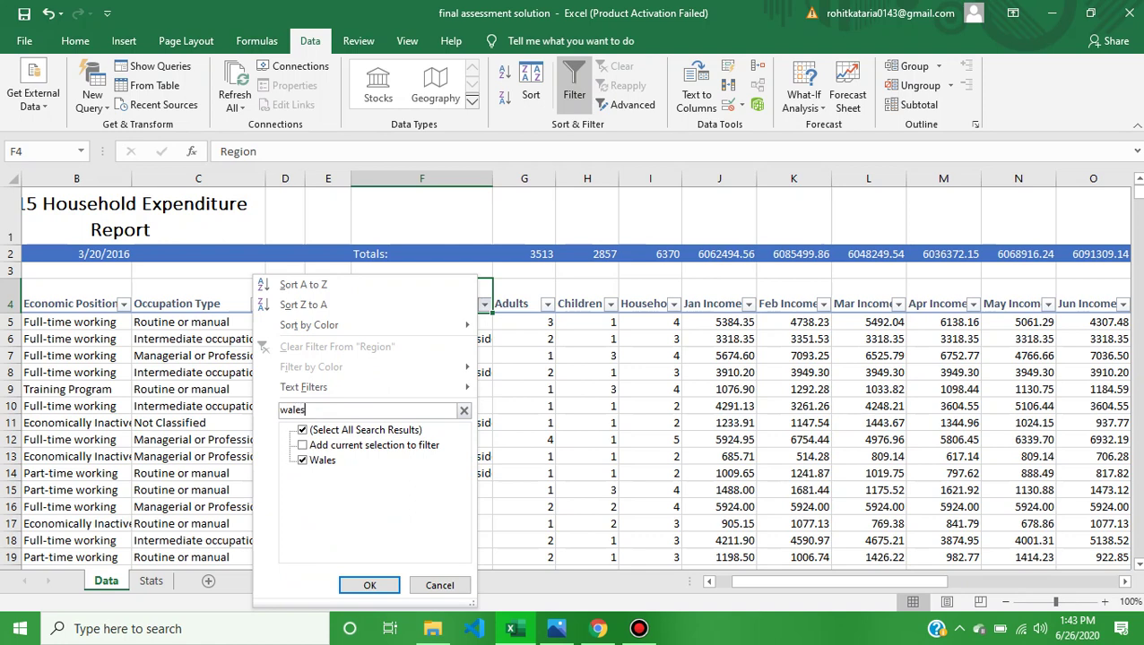
{"action": "left_click", "coordinate": [303, 432]}
{"action": "left_click", "coordinate": [302, 460]}
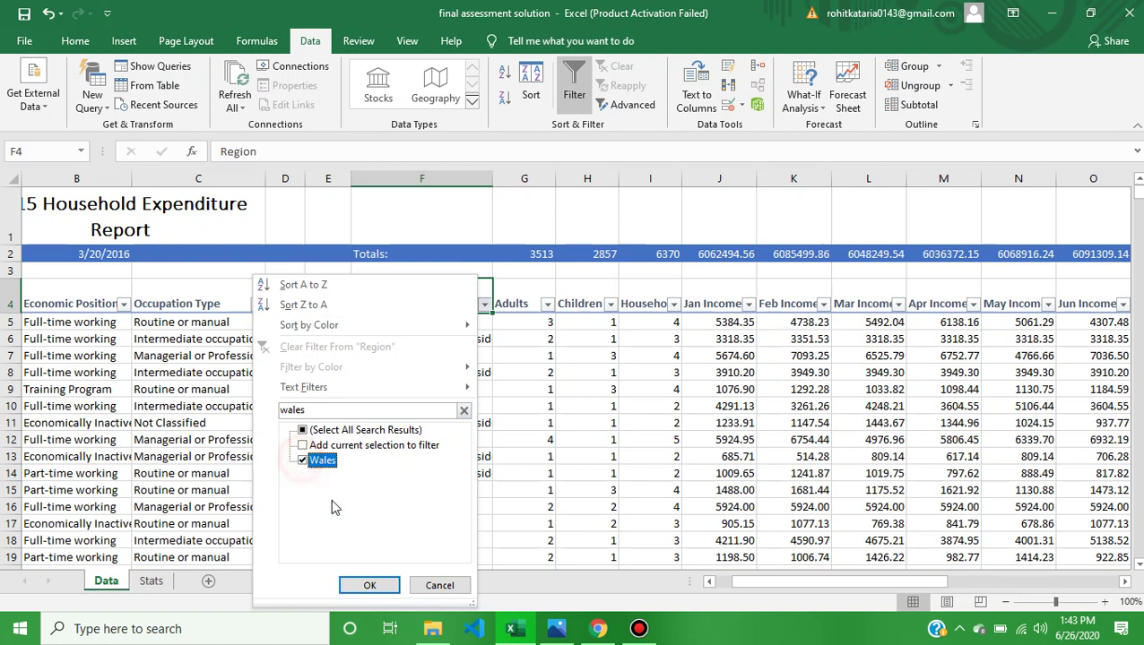
{"action": "left_click", "coordinate": [372, 584]}
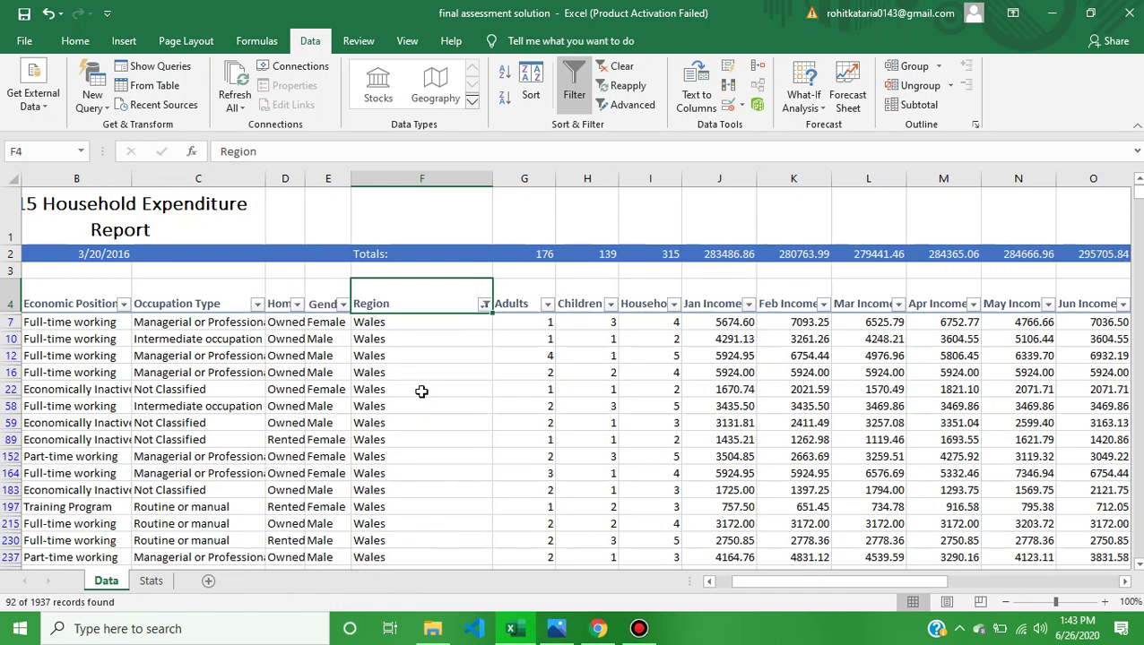
Filter Household size to 6, check the single remaining record in I1499, then return to Coursera.
{"action": "left_click", "coordinate": [673, 305]}
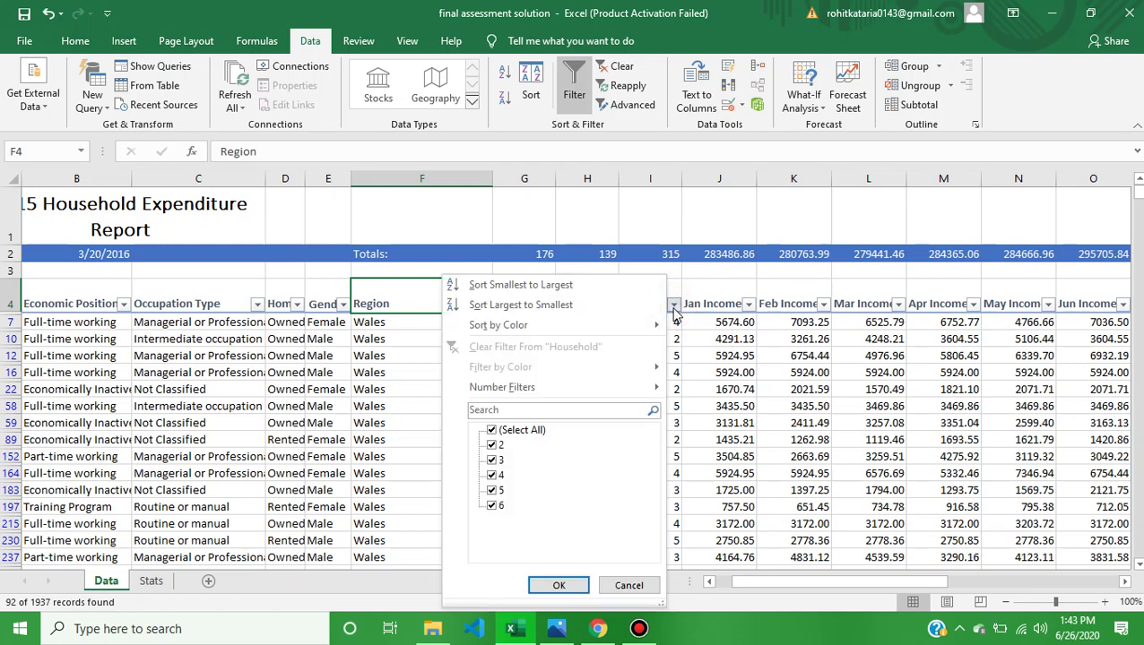
{"action": "left_click", "coordinate": [491, 430]}
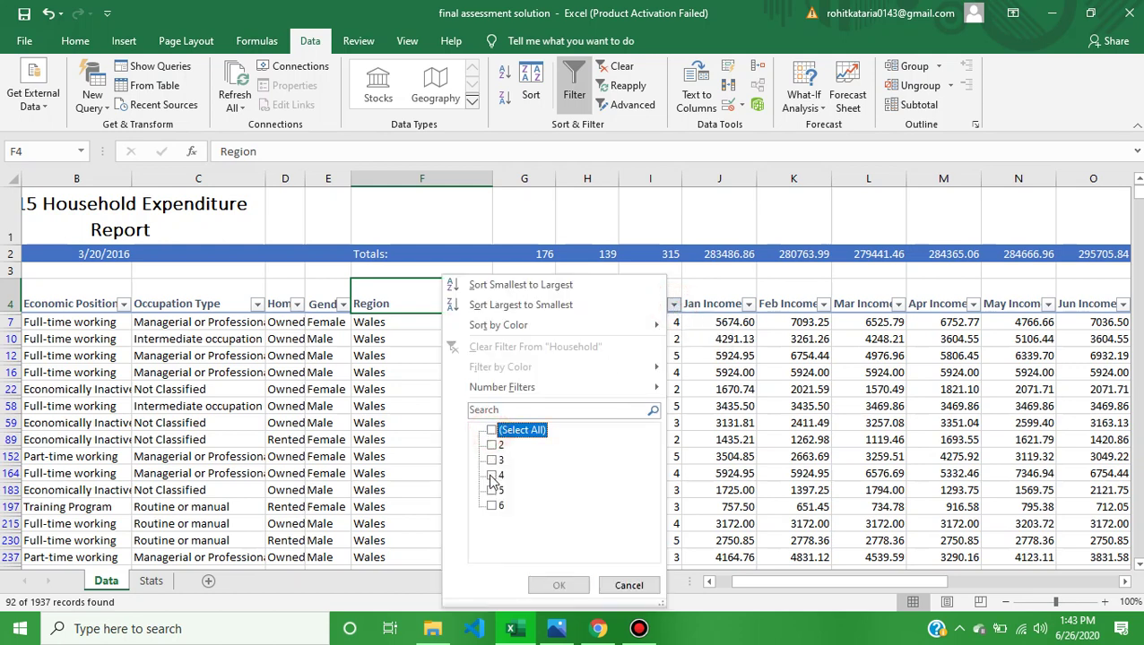
{"action": "left_click", "coordinate": [491, 505]}
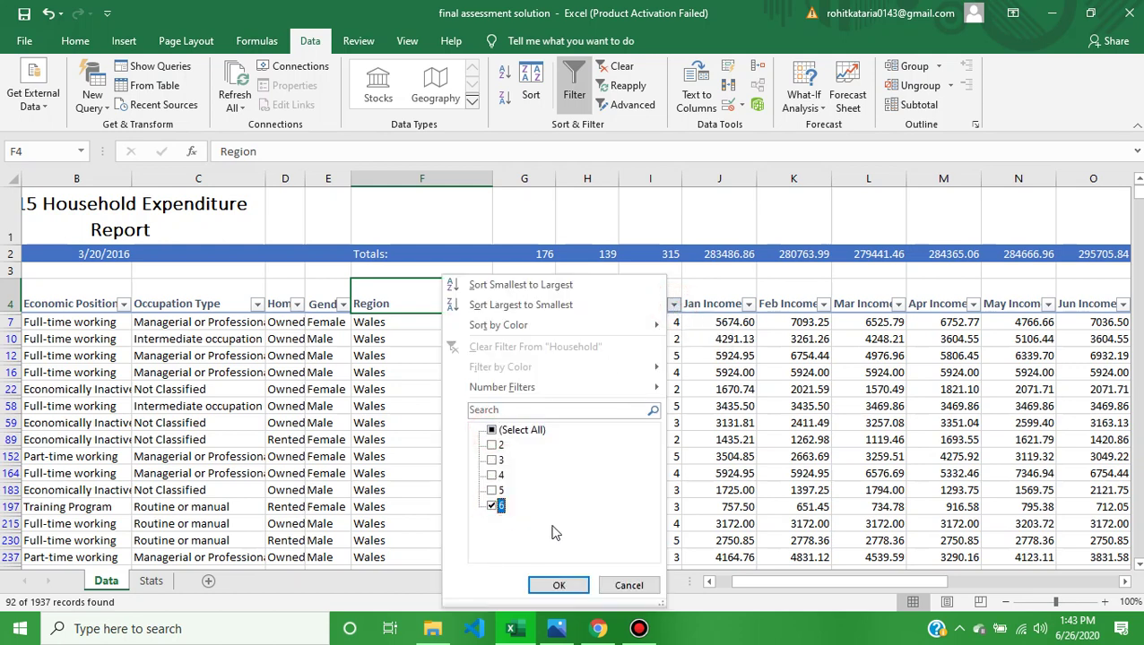
{"action": "left_click", "coordinate": [558, 585]}
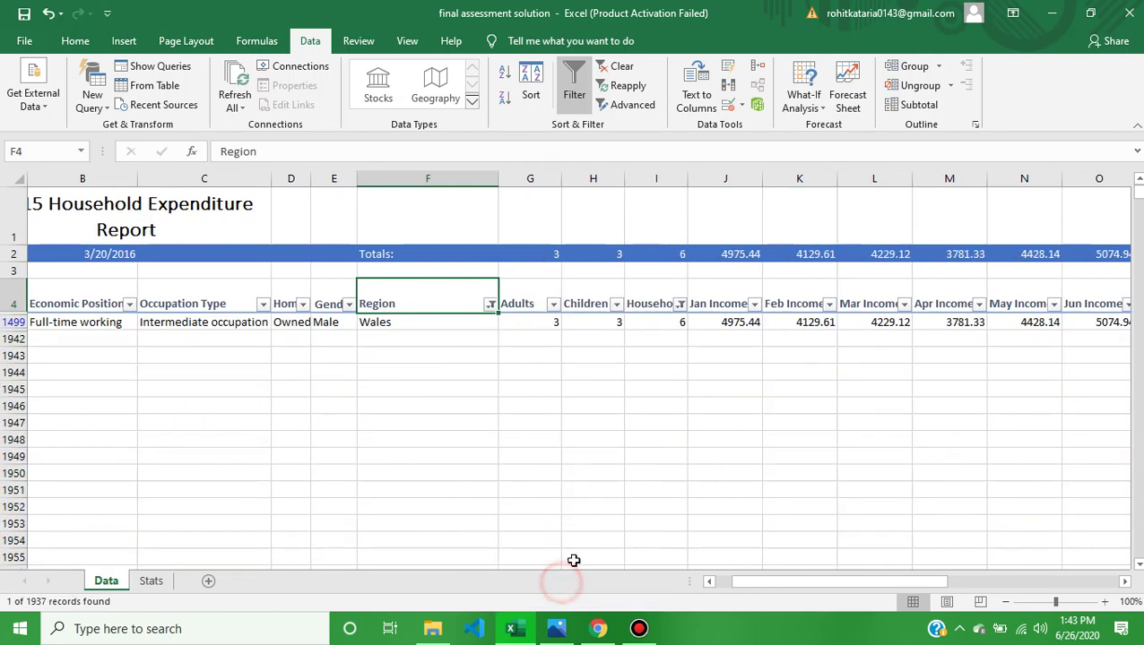
{"action": "left_click", "coordinate": [668, 323]}
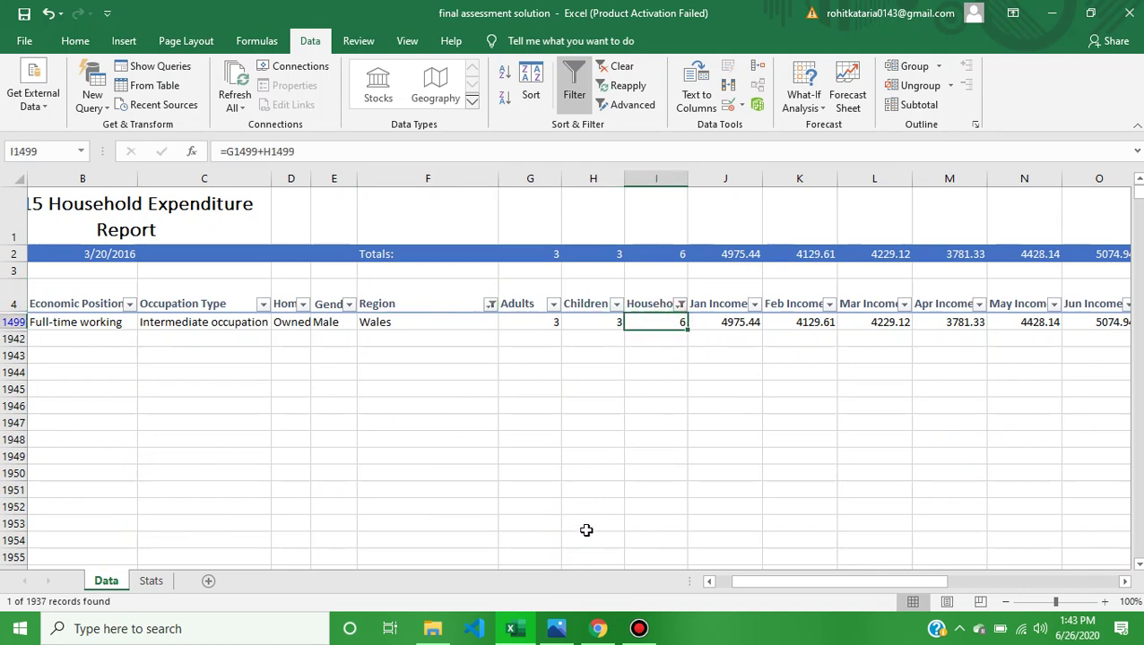
{"action": "left_click", "coordinate": [598, 627]}
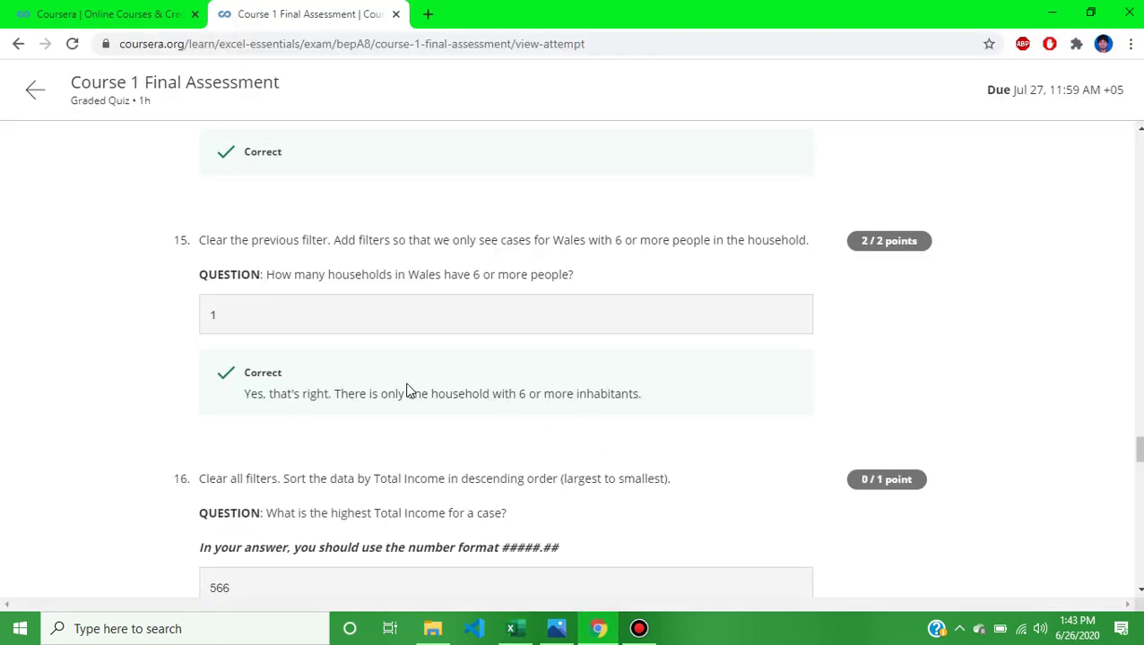
Read the feedback for questions 16 and 17, where 18.35 is marked correct, then return to Excel.
{"action": "scroll", "coordinate": [406, 390], "scroll_direction": "down", "scroll_amount": 3}
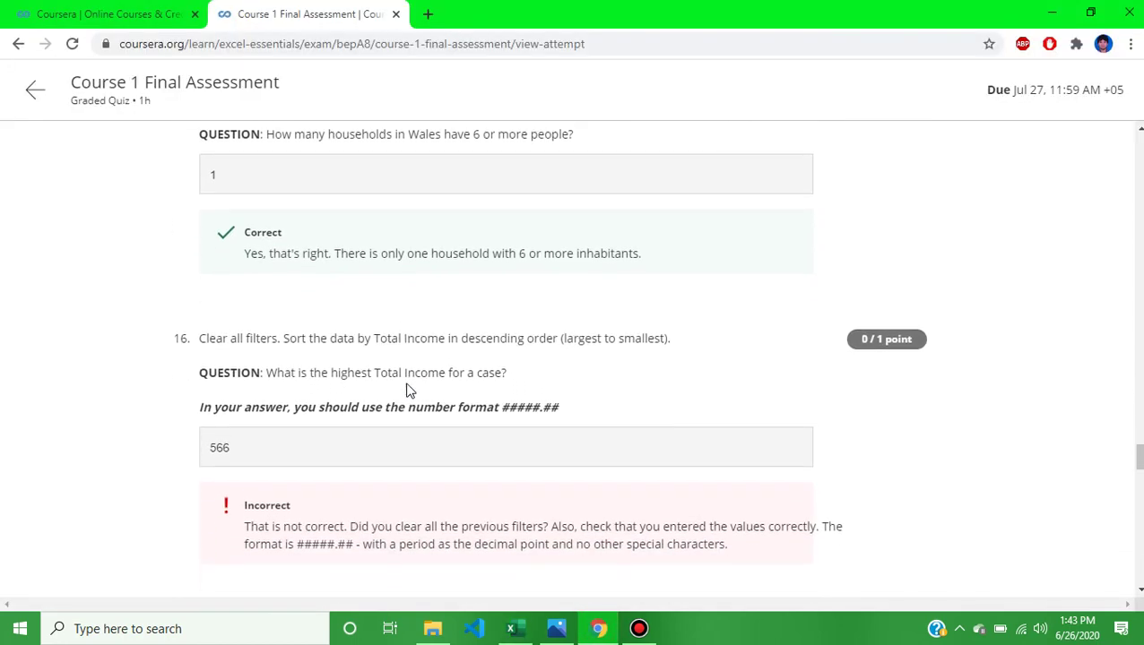
{"action": "scroll", "coordinate": [406, 390], "scroll_direction": "down", "scroll_amount": 1}
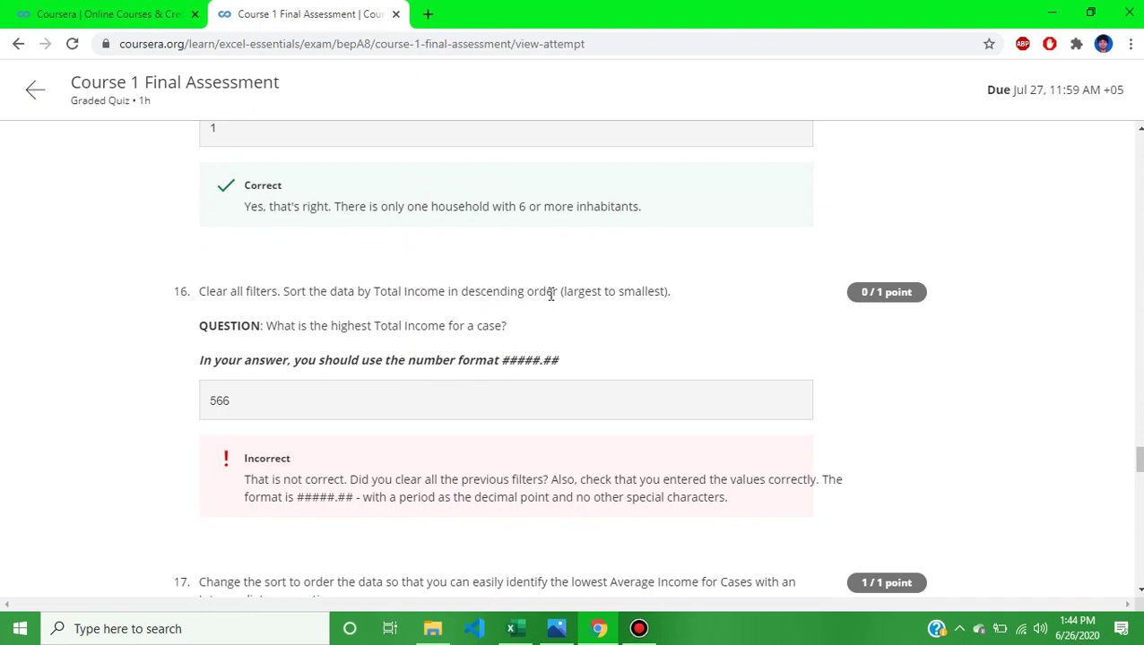
{"action": "scroll", "coordinate": [552, 294], "scroll_direction": "down", "scroll_amount": 1}
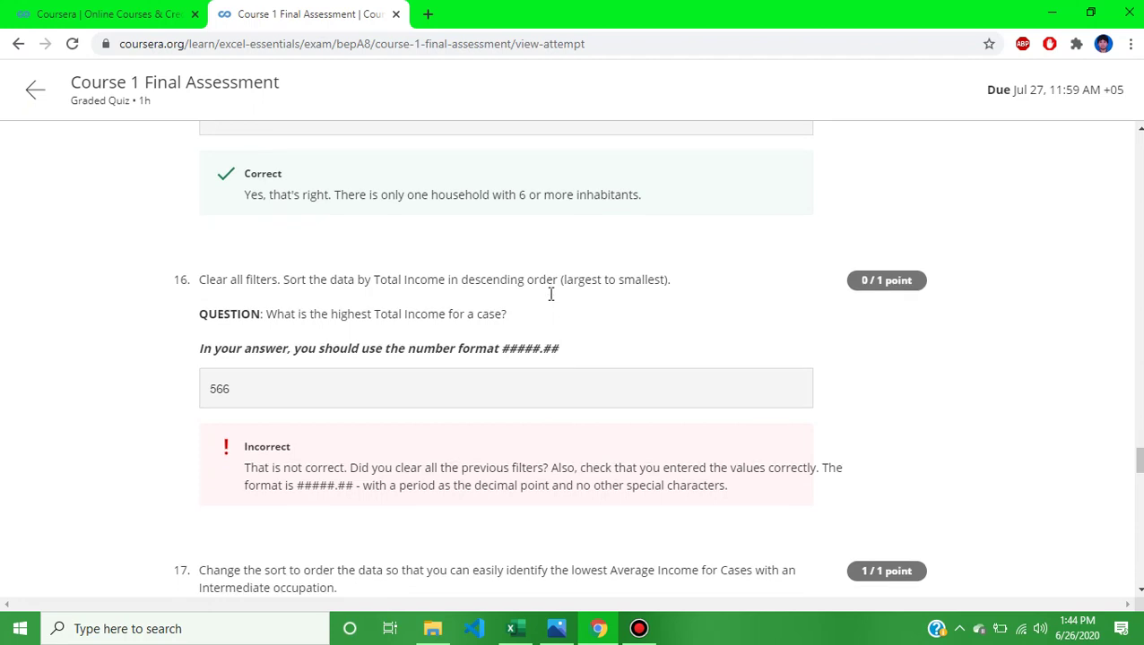
{"action": "scroll", "coordinate": [552, 301], "scroll_direction": "down", "scroll_amount": 1}
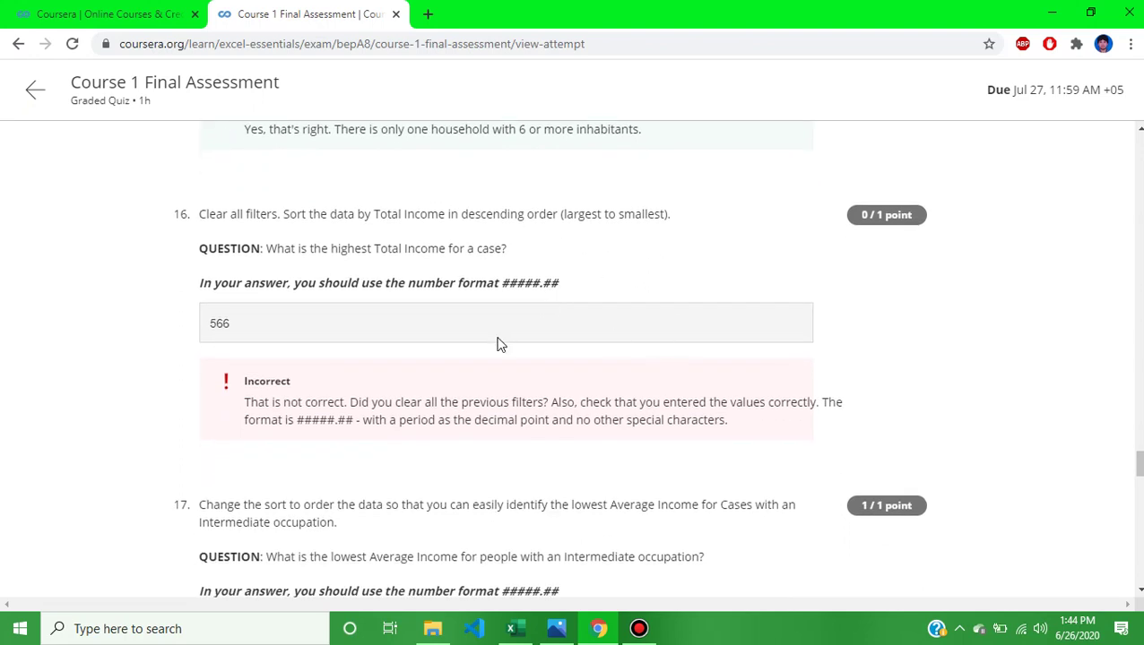
{"action": "scroll", "coordinate": [500, 344], "scroll_direction": "down", "scroll_amount": 1}
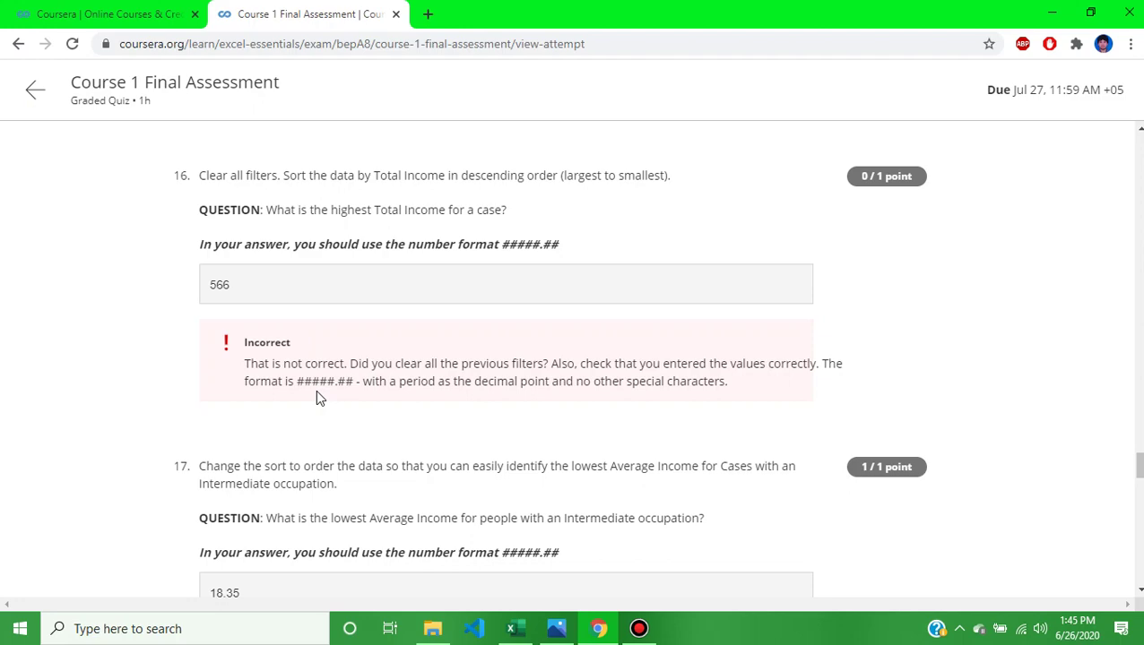
{"action": "scroll", "coordinate": [316, 399], "scroll_direction": "down", "scroll_amount": 2}
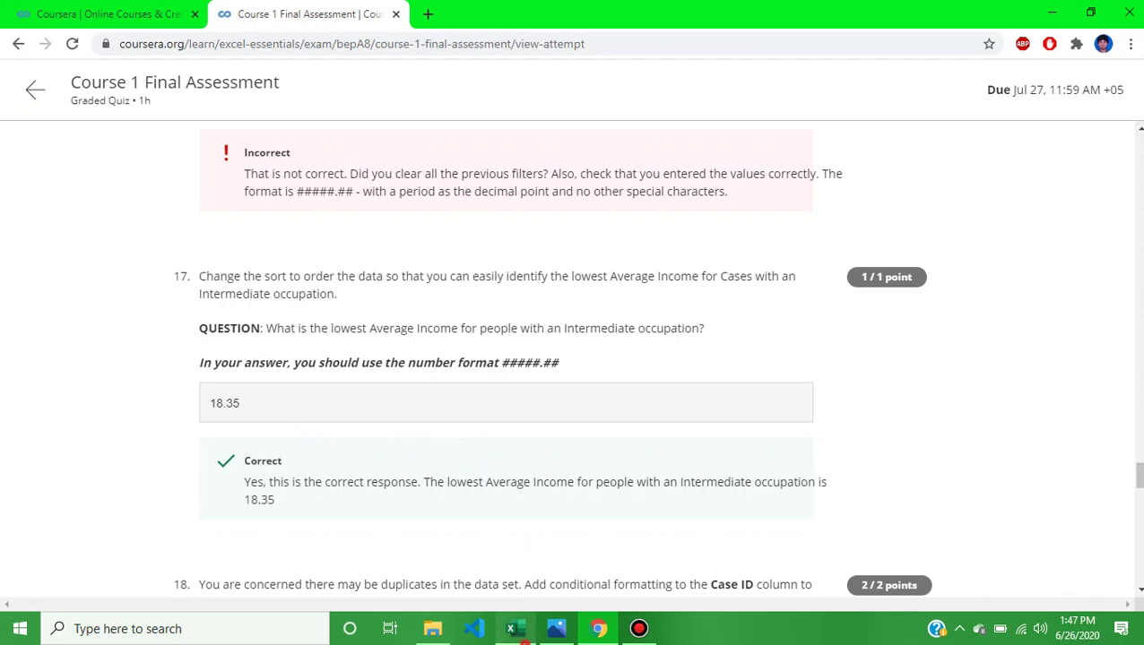
{"action": "left_click", "coordinate": [525, 635]}
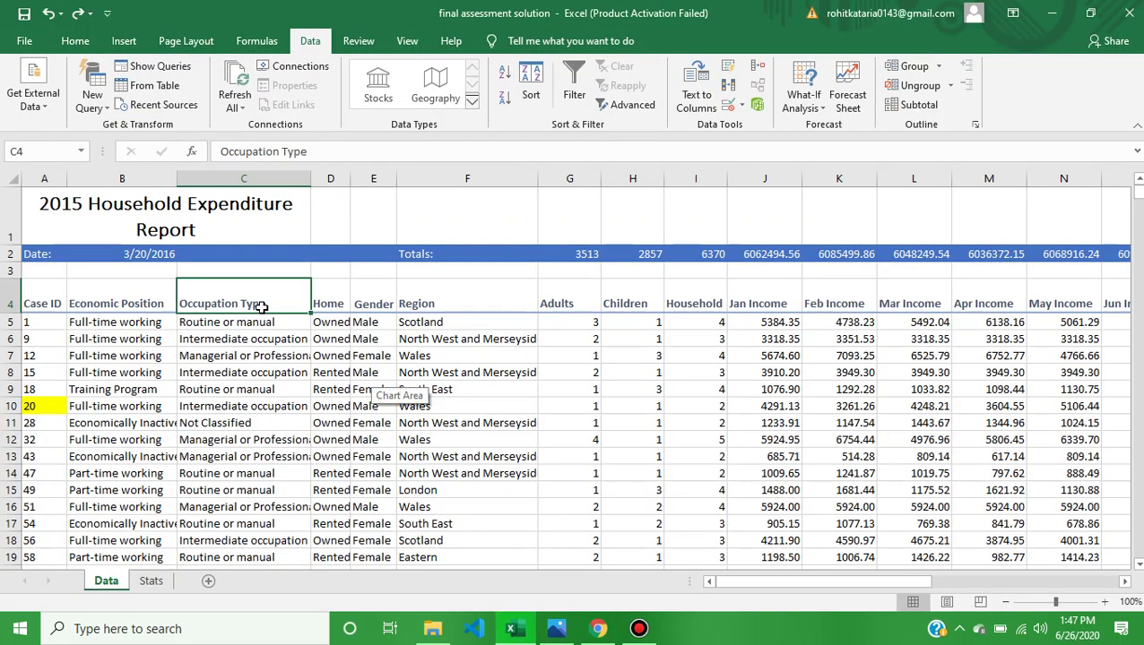
Turn on filters and show only Intermediate occupation rows in the Occupation Type column.
{"action": "left_click", "coordinate": [574, 94]}
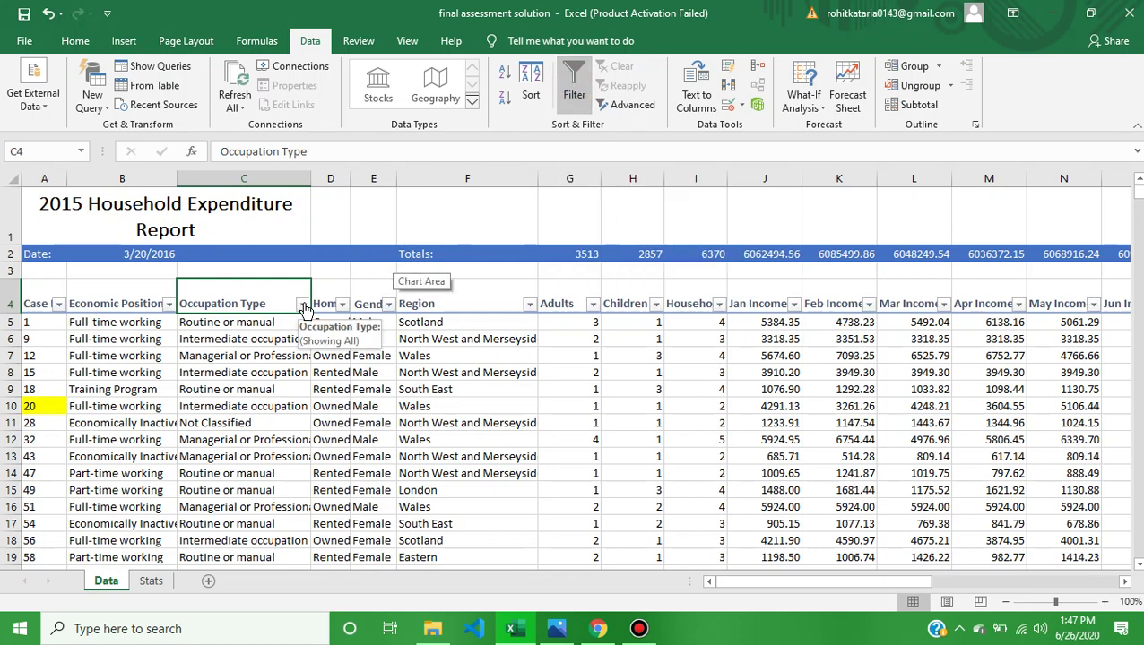
{"action": "left_click", "coordinate": [303, 305]}
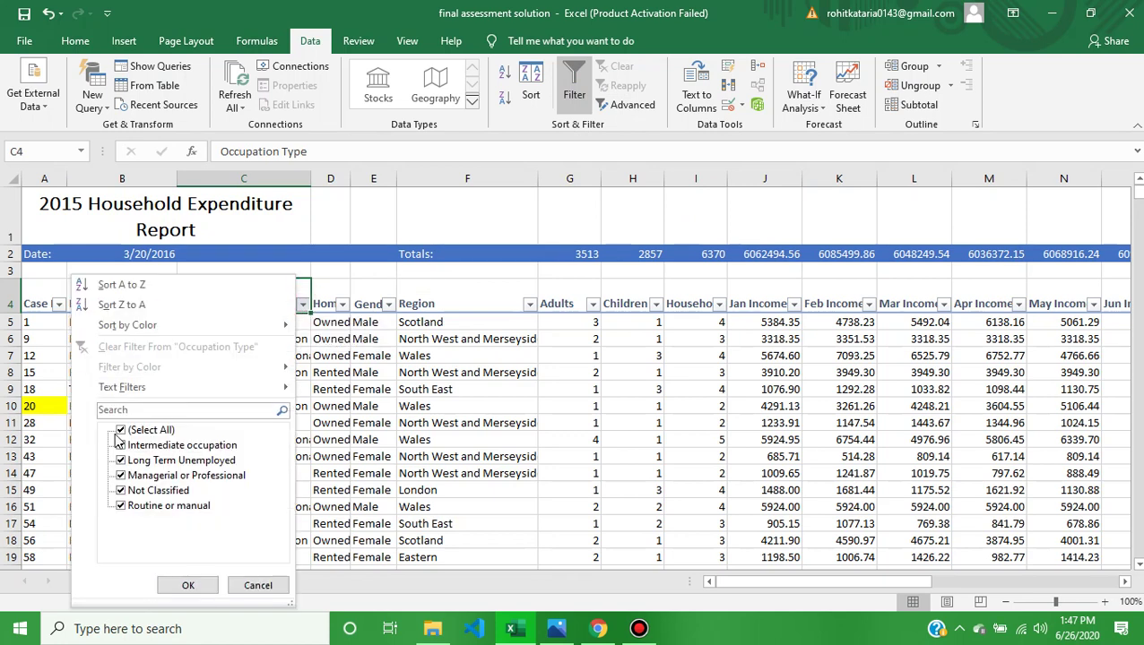
{"action": "left_click", "coordinate": [121, 431]}
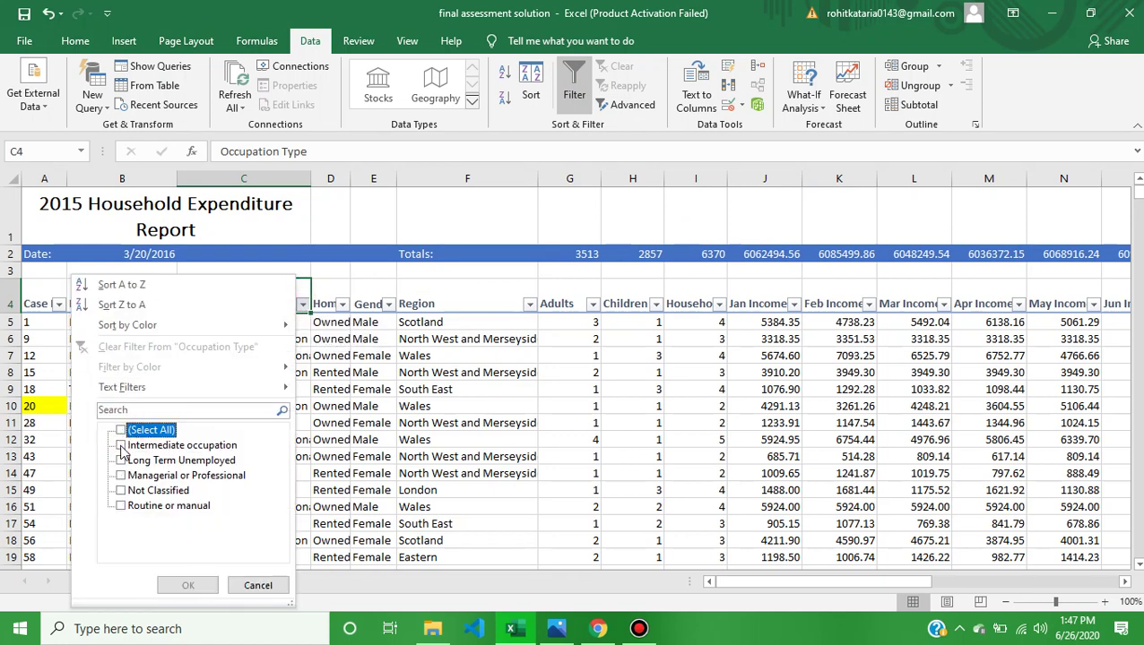
{"action": "left_click", "coordinate": [121, 446]}
{"action": "left_click", "coordinate": [188, 586]}
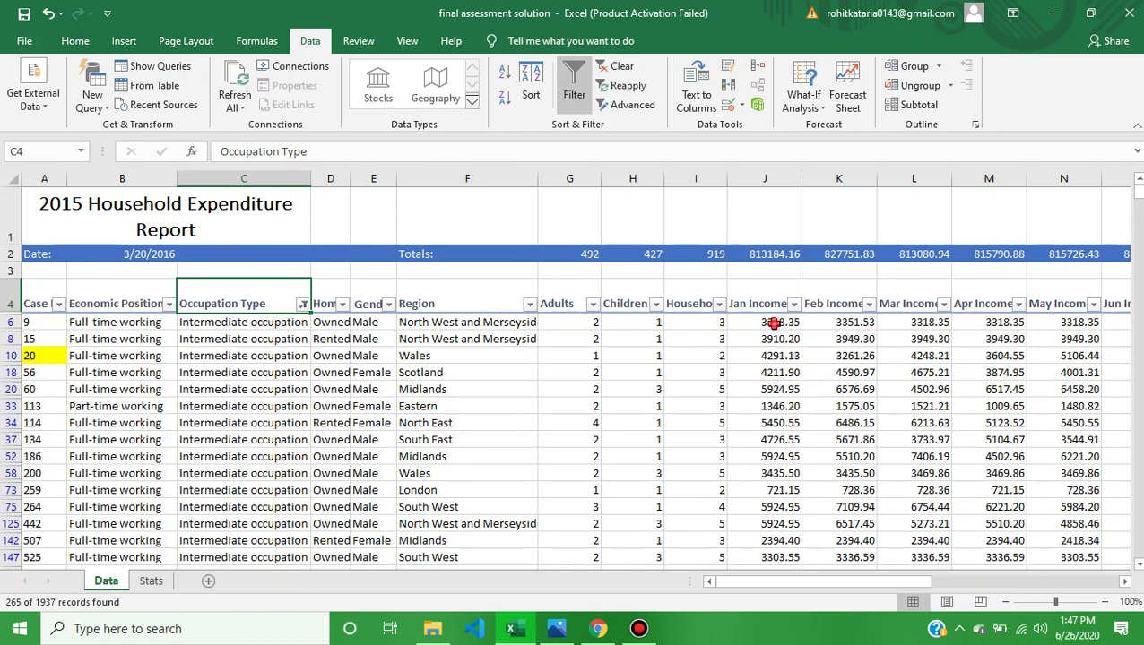
Sort Average Income smallest to largest so 18.35 appears first, then go back to the quiz.
{"action": "left_click", "coordinate": [773, 323]}
{"action": "key", "text": "Right"}
{"action": "key", "text": "Right"}
{"action": "key", "text": "Right"}
{"action": "key", "text": "Right"}
{"action": "key", "text": "Right"}
{"action": "key", "text": "Right"}
{"action": "key", "text": "Right"}
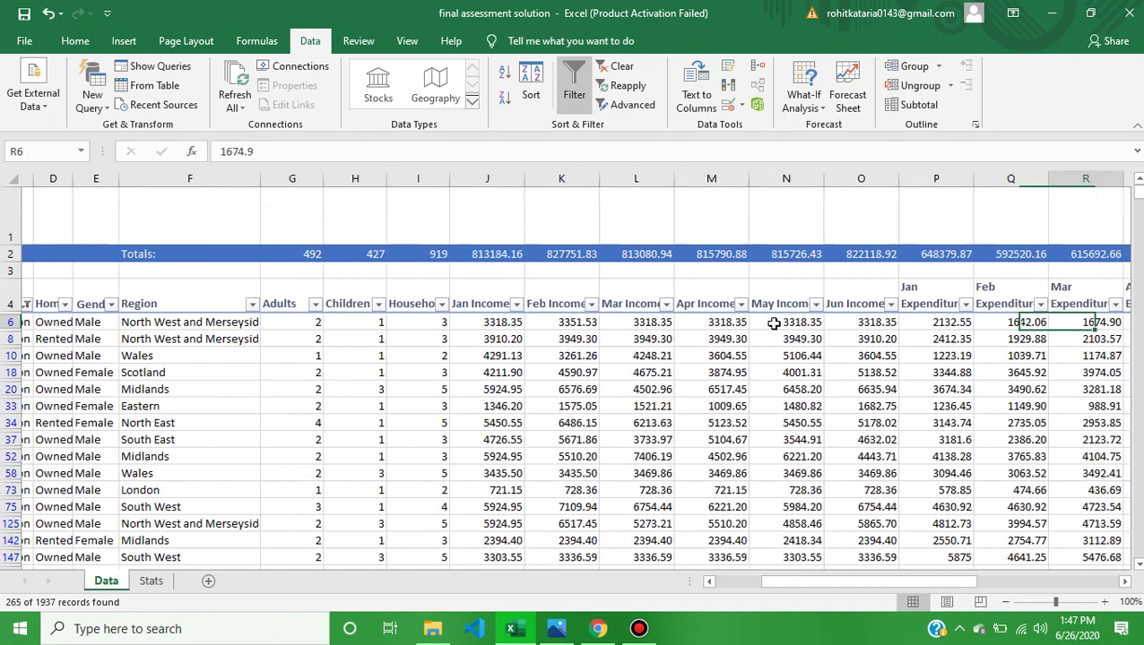
{"action": "key", "text": "Right"}
{"action": "key", "text": "Right"}
{"action": "key", "text": "Right"}
{"action": "key", "text": "Right"}
{"action": "key", "text": "Right"}
{"action": "key", "text": "Right"}
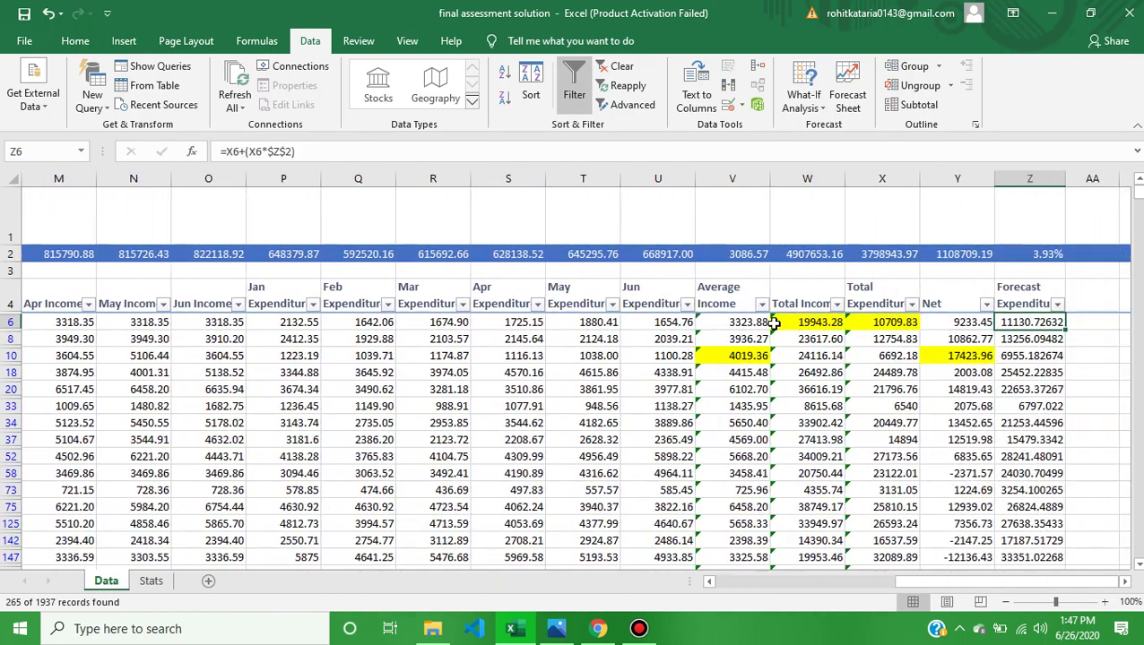
{"action": "left_click", "coordinate": [762, 322]}
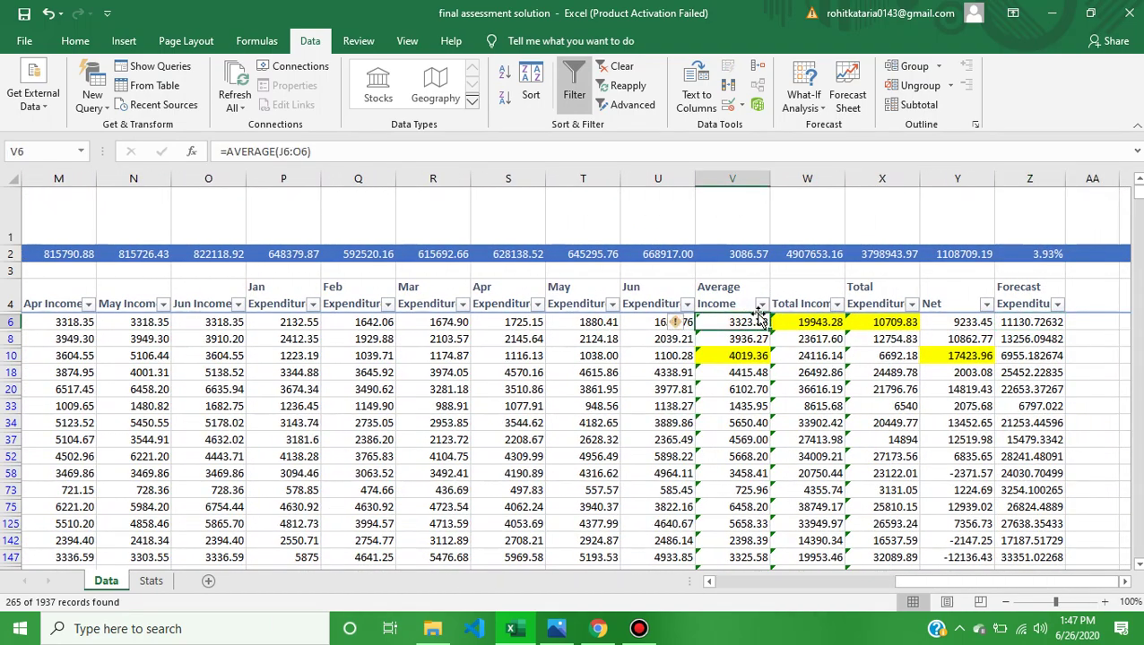
{"action": "left_click", "coordinate": [761, 304]}
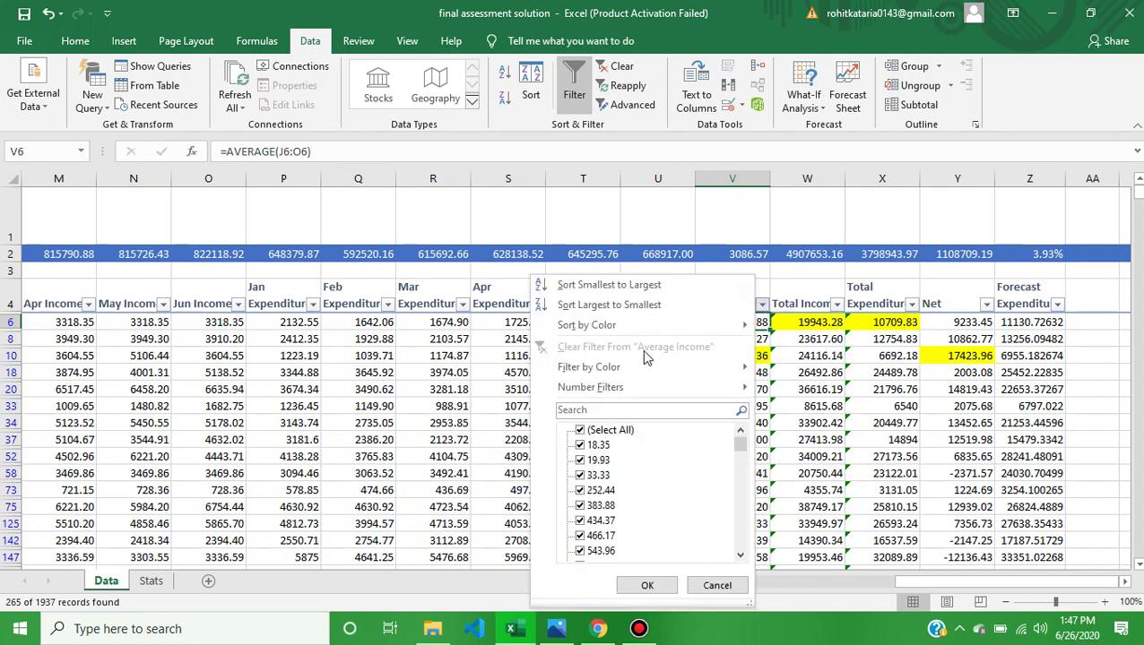
{"action": "left_click", "coordinate": [619, 287]}
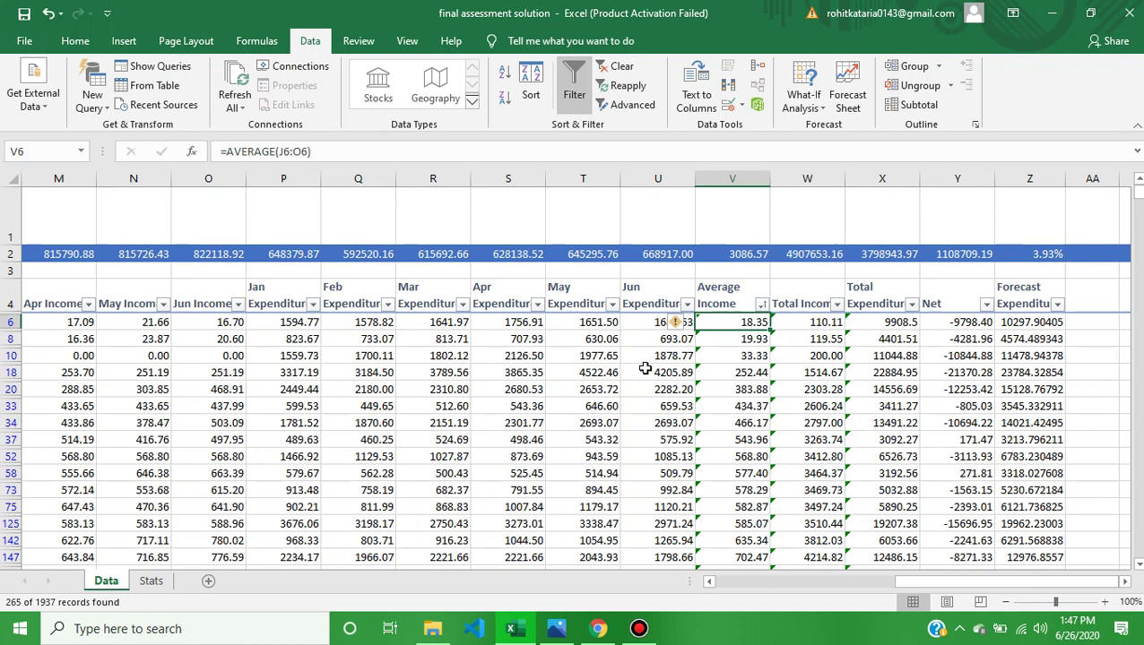
{"action": "key", "text": "alt+Tab"}
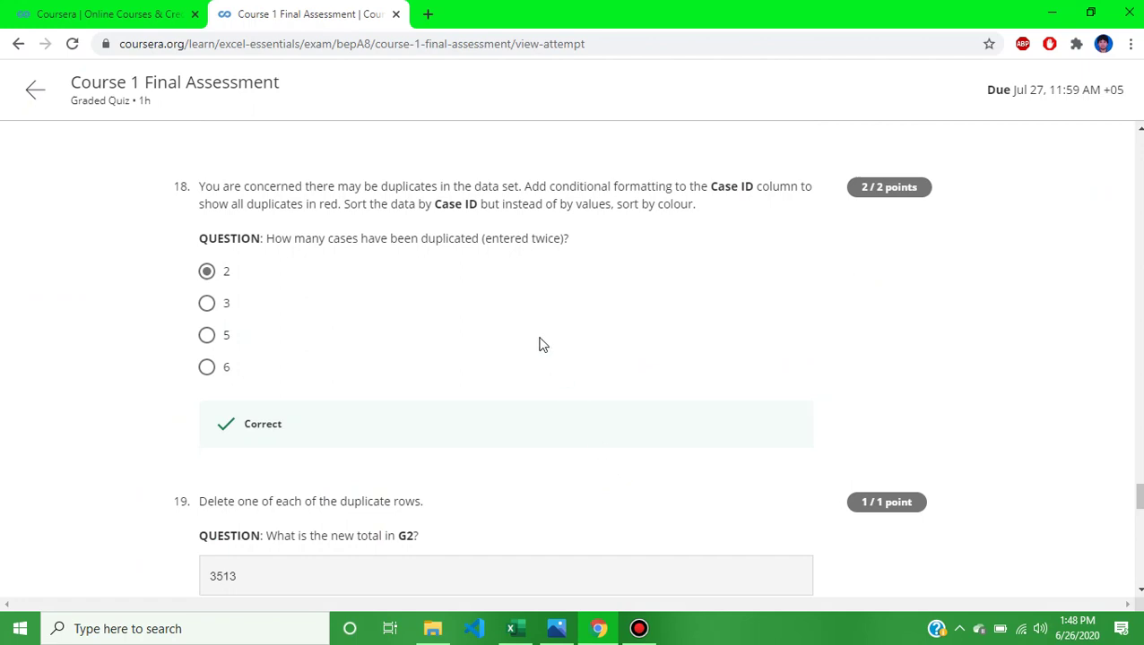
Scroll the quiz review to questions 18 and 19, with duplicate count 2 and G2 total 3513.
{"action": "scroll", "coordinate": [541, 345], "scroll_direction": "down", "scroll_amount": 2}
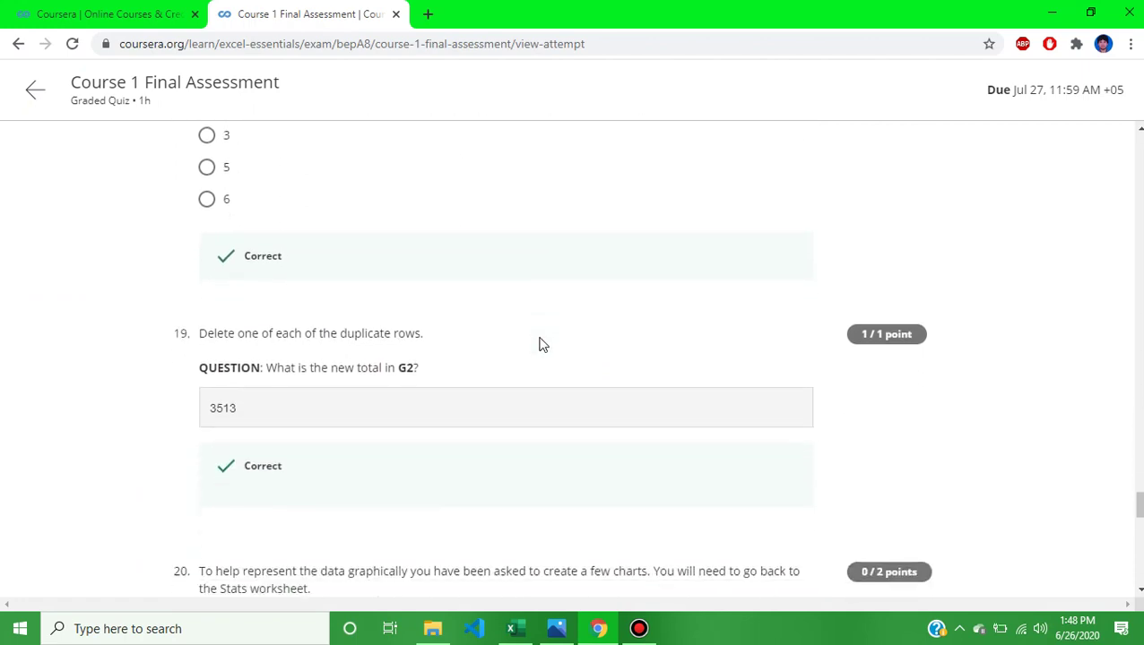
{"action": "scroll", "coordinate": [538, 343], "scroll_direction": "down", "scroll_amount": 1}
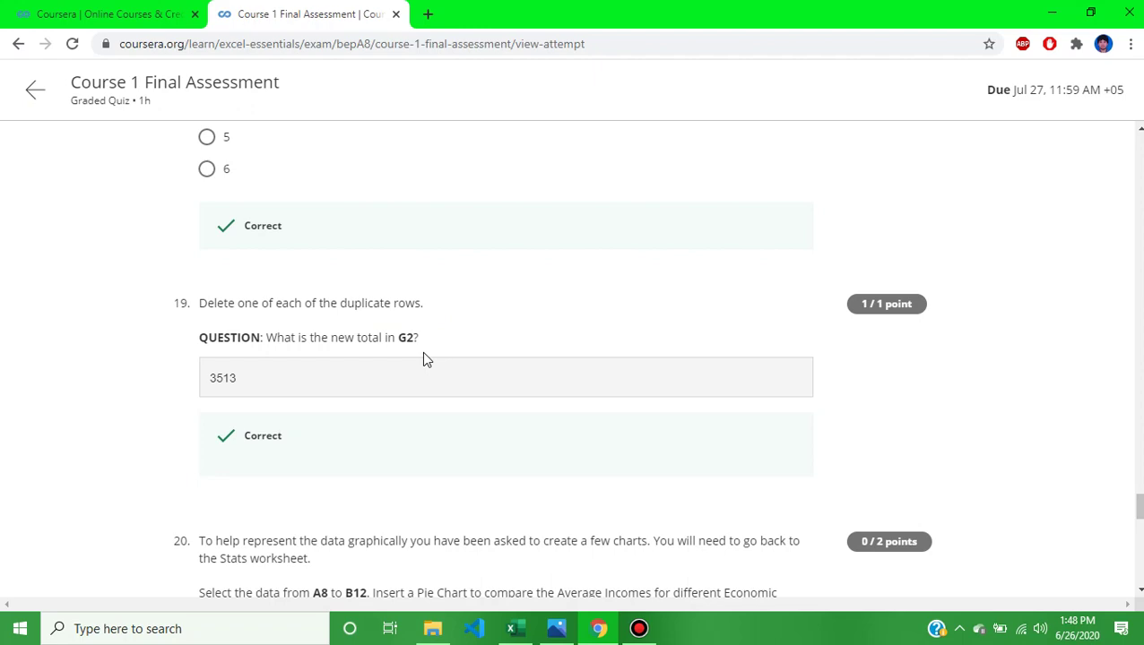
Compare Excel's row 2 totals G2 3513, H2 2857 and I2 6370 against the quiz's question 19.
{"action": "left_click", "coordinate": [510, 629]}
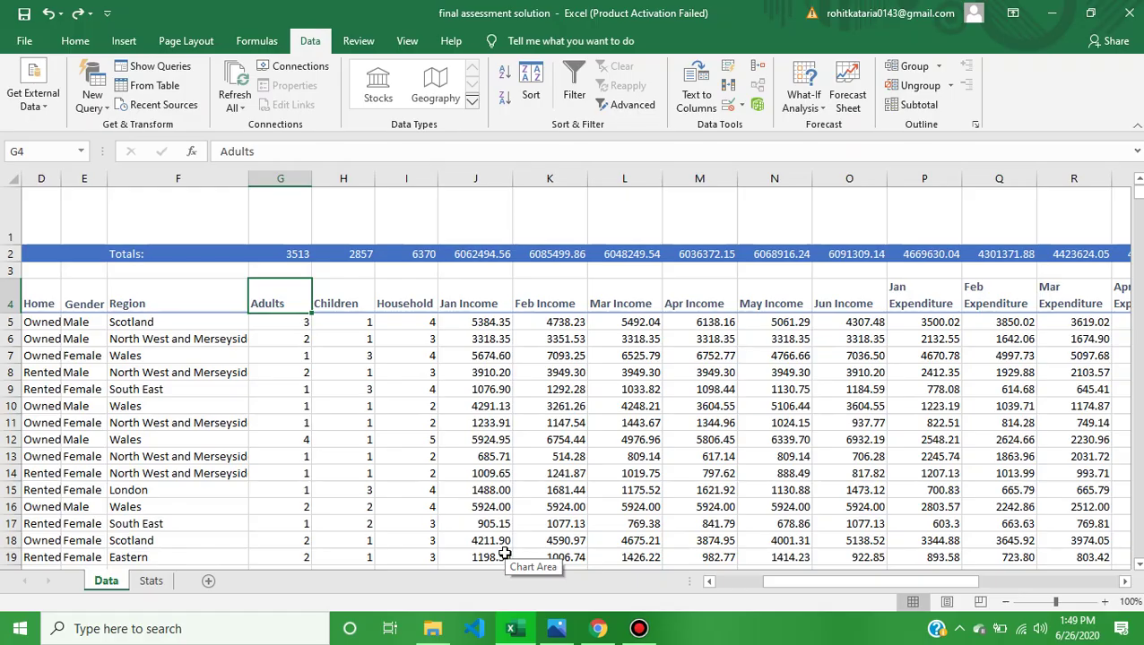
{"action": "left_click", "coordinate": [299, 254]}
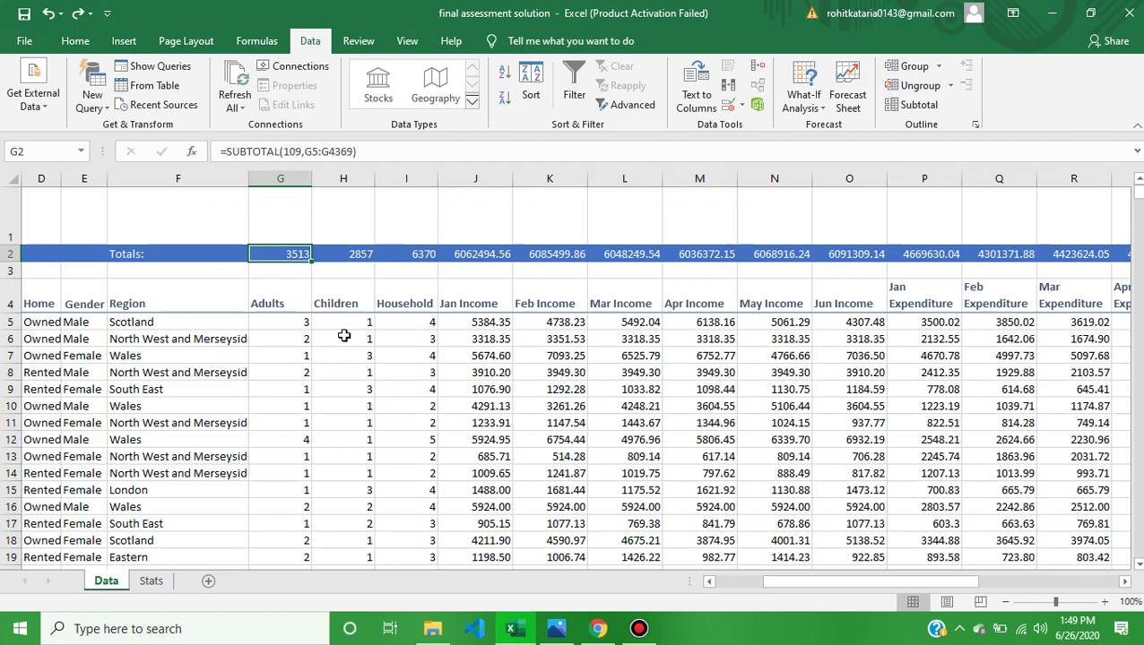
{"action": "left_click", "coordinate": [603, 629]}
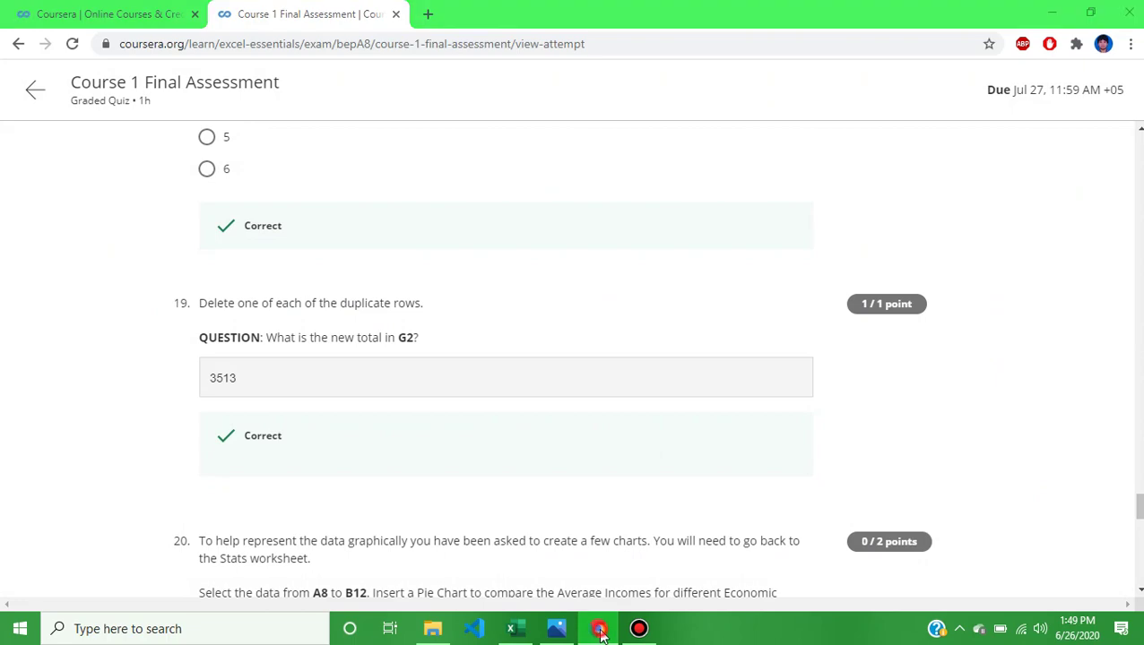
{"action": "left_click", "coordinate": [599, 628]}
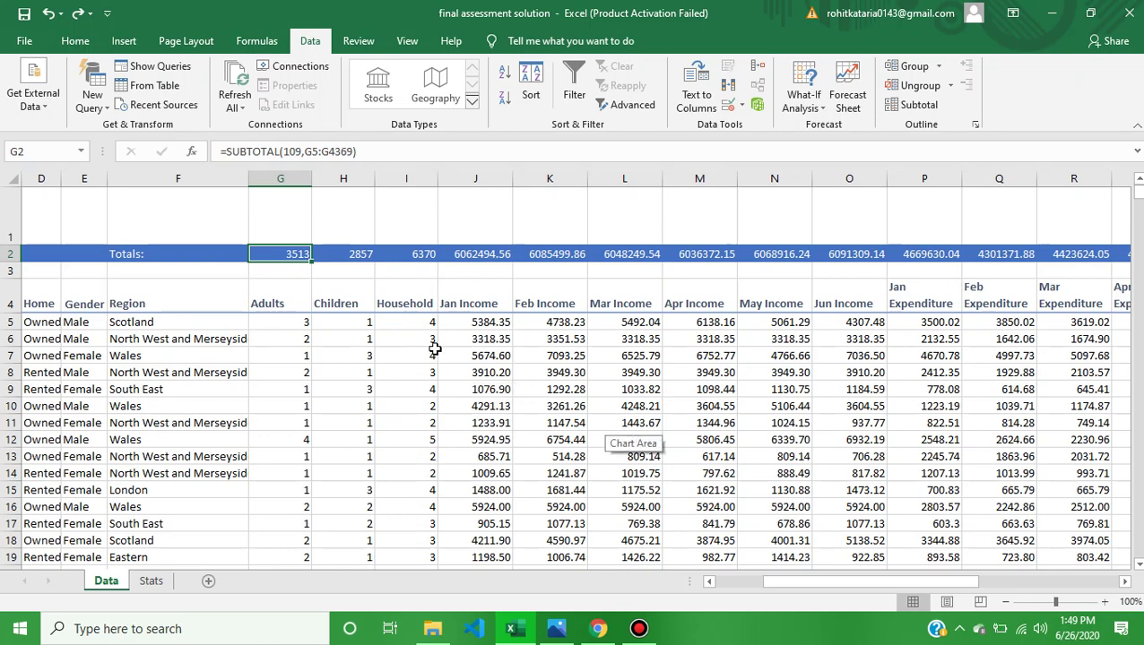
{"action": "left_click", "coordinate": [599, 631]}
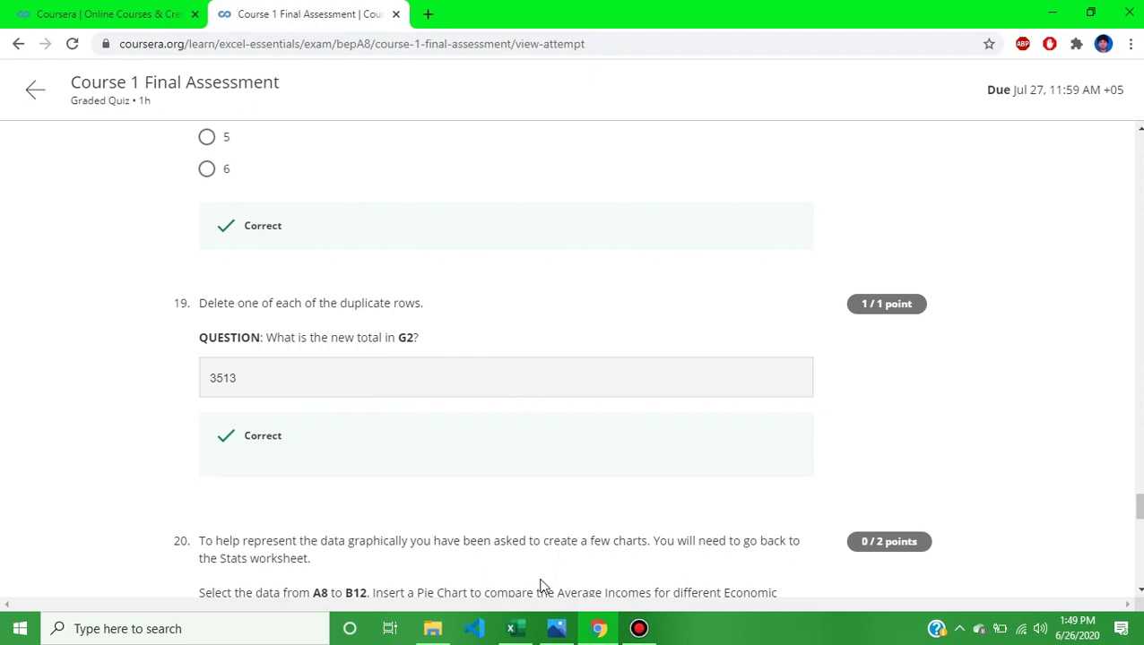
{"action": "left_click", "coordinate": [512, 630]}
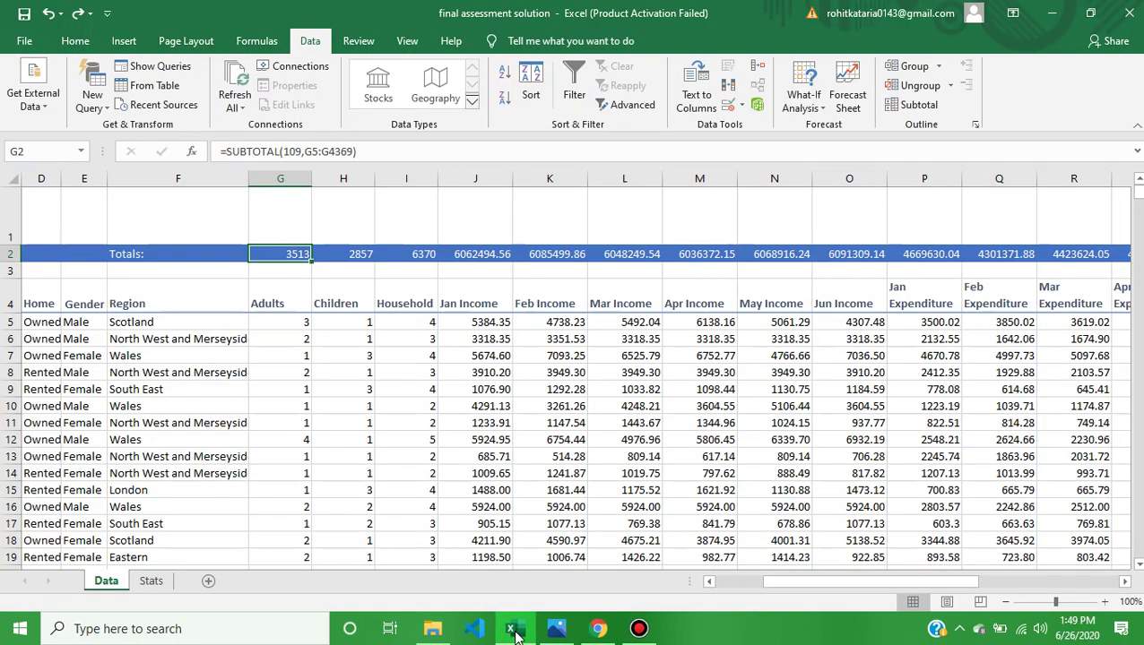
{"action": "left_click", "coordinate": [356, 256]}
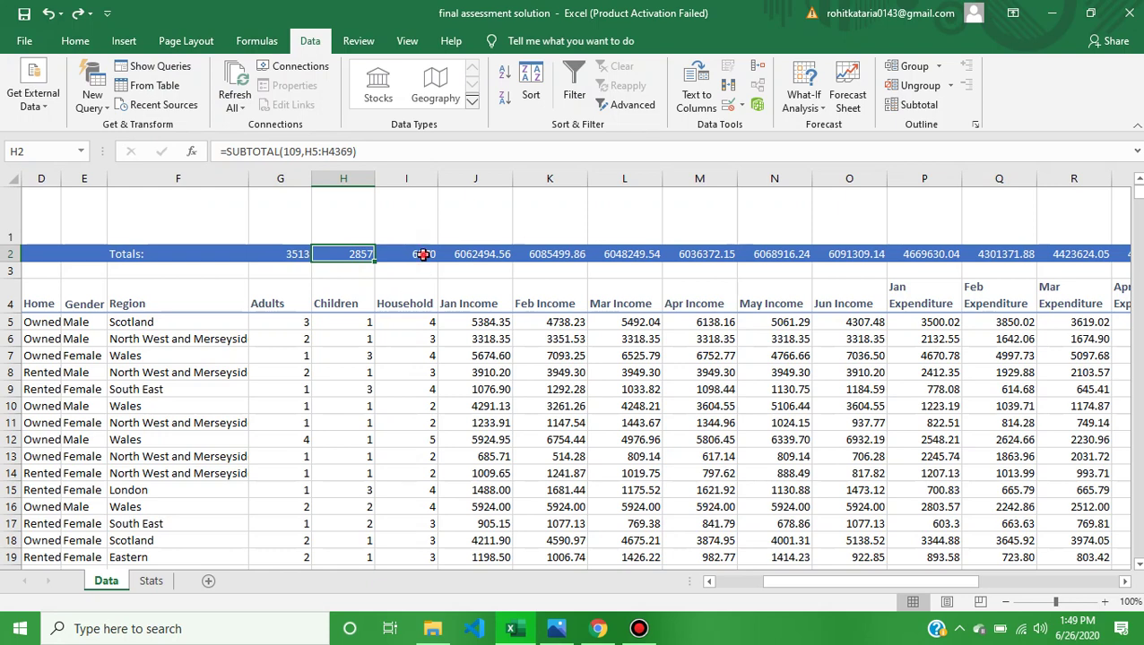
{"action": "left_click", "coordinate": [422, 255]}
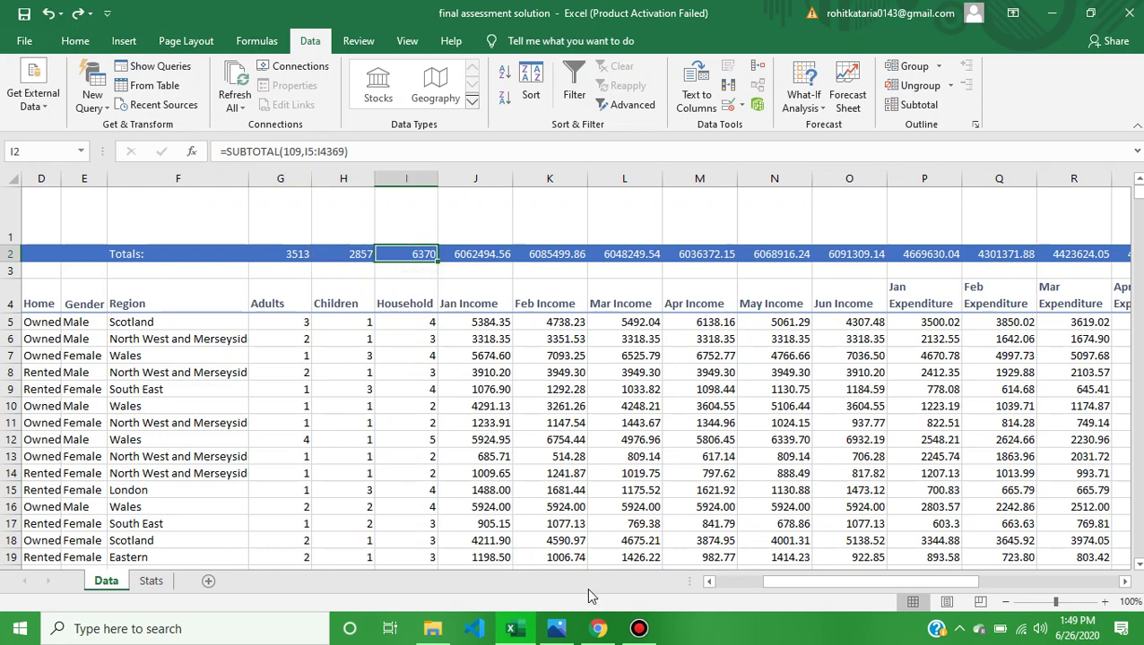
{"action": "left_click", "coordinate": [598, 628]}
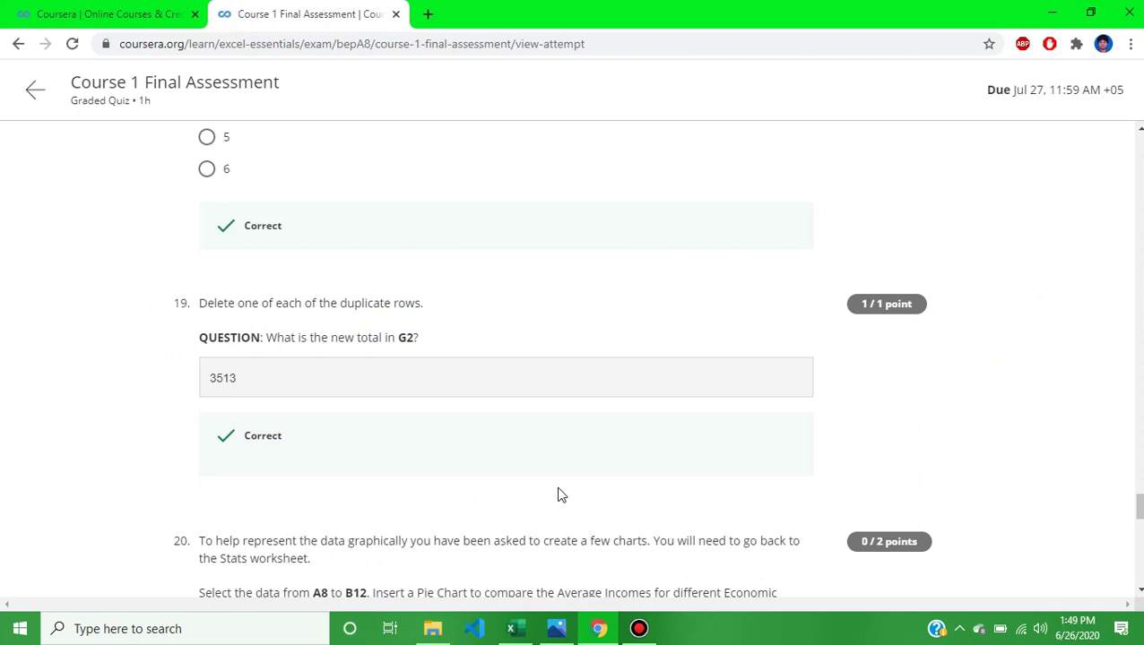
Scroll to question 20, where the 9% Part-time working answer scored 0/2, then return to Excel.
{"action": "scroll", "coordinate": [558, 495], "scroll_direction": "down", "scroll_amount": 1}
{"action": "scroll", "coordinate": [558, 495], "scroll_direction": "down", "scroll_amount": 2}
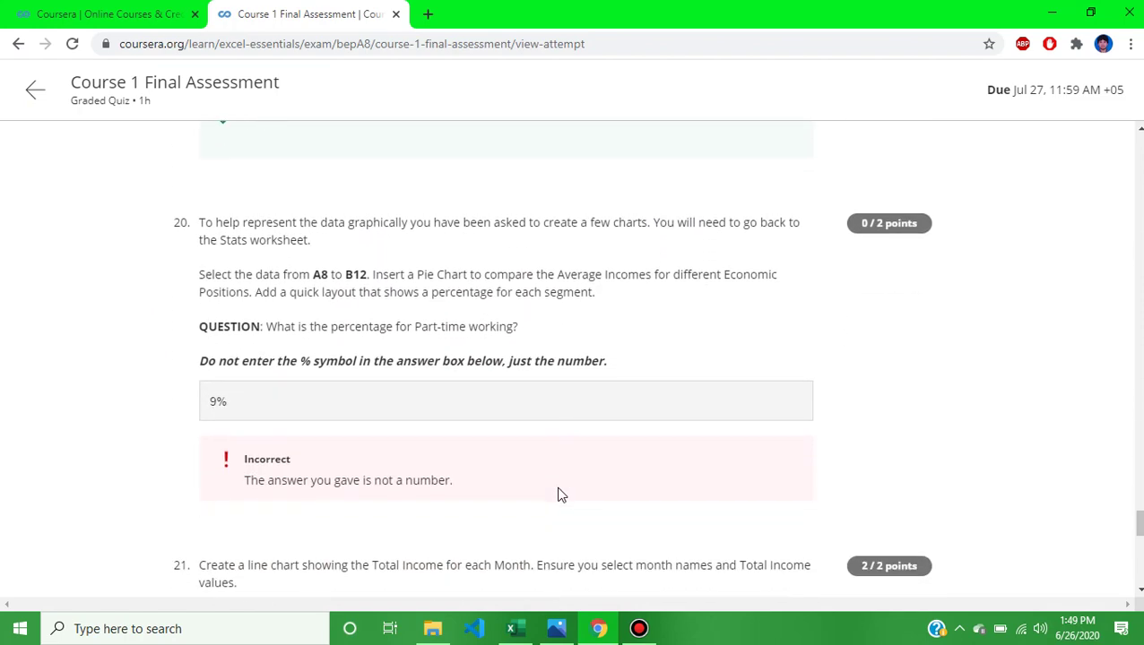
{"action": "scroll", "coordinate": [557, 495], "scroll_direction": "down", "scroll_amount": 1}
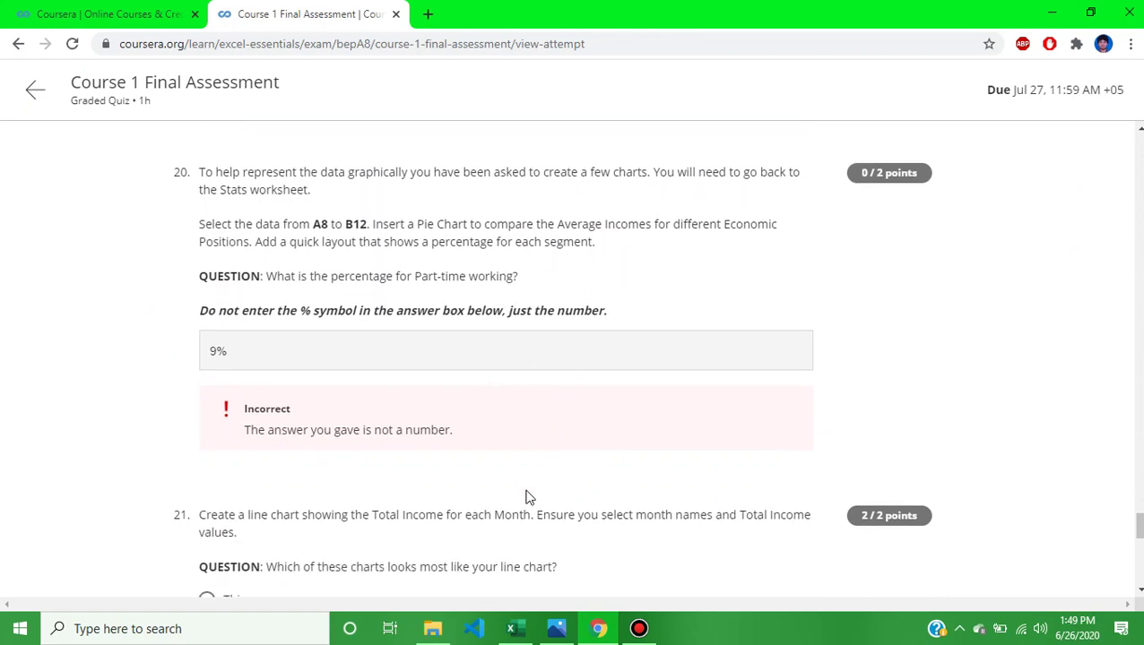
{"action": "left_click", "coordinate": [513, 628]}
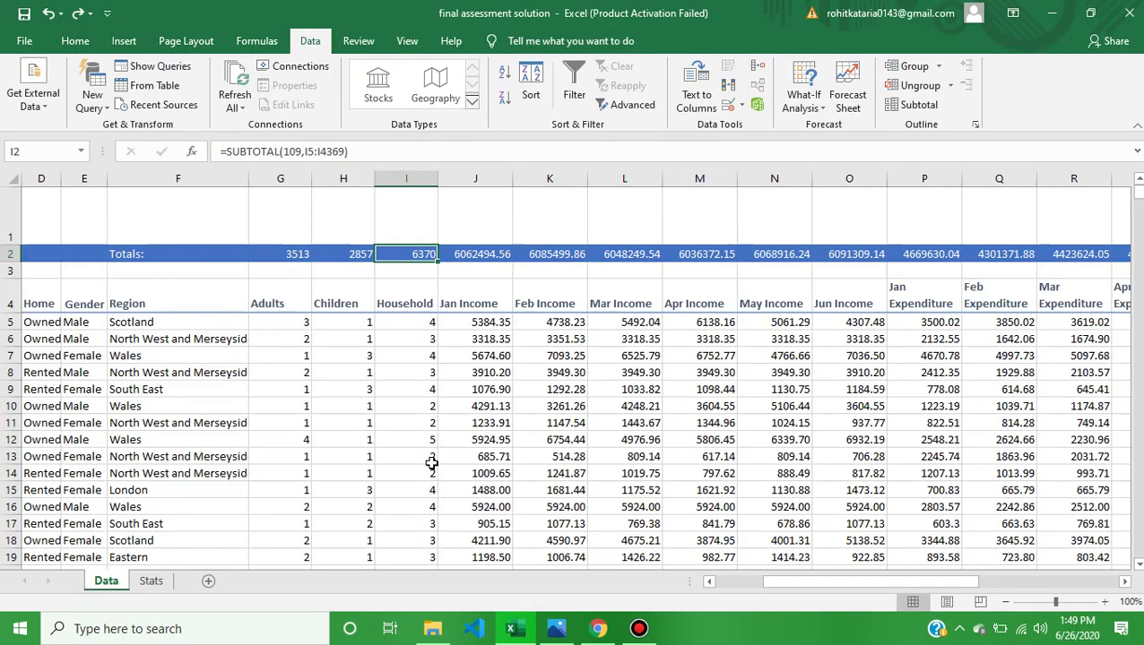
Inspect the Stats sheet's Average Income pie chart showing Part-time working at 9%, then return to the quiz.
{"action": "left_click", "coordinate": [156, 582]}
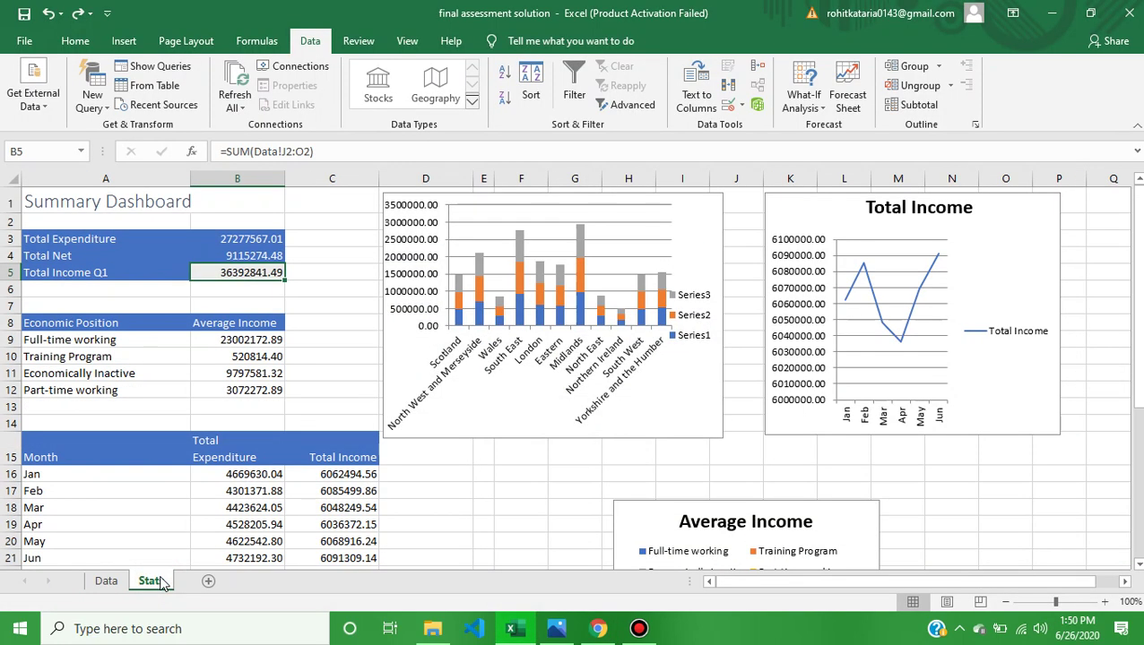
{"action": "scroll", "coordinate": [477, 509], "scroll_direction": "down", "scroll_amount": 6}
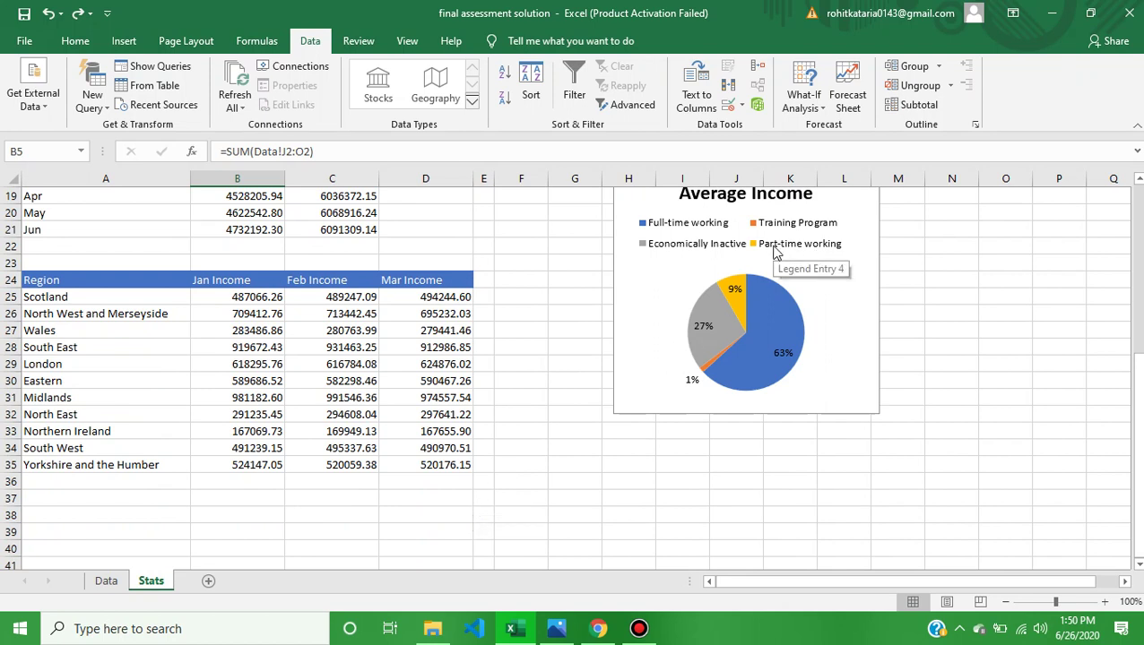
{"action": "left_click", "coordinate": [771, 251]}
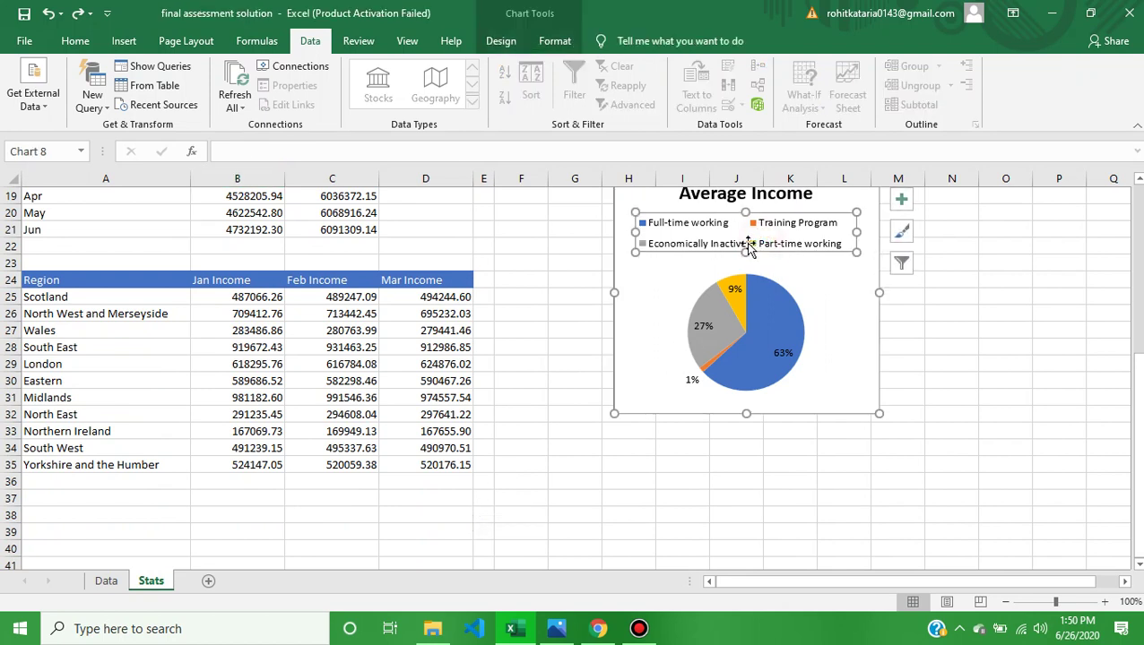
{"action": "left_click", "coordinate": [737, 300]}
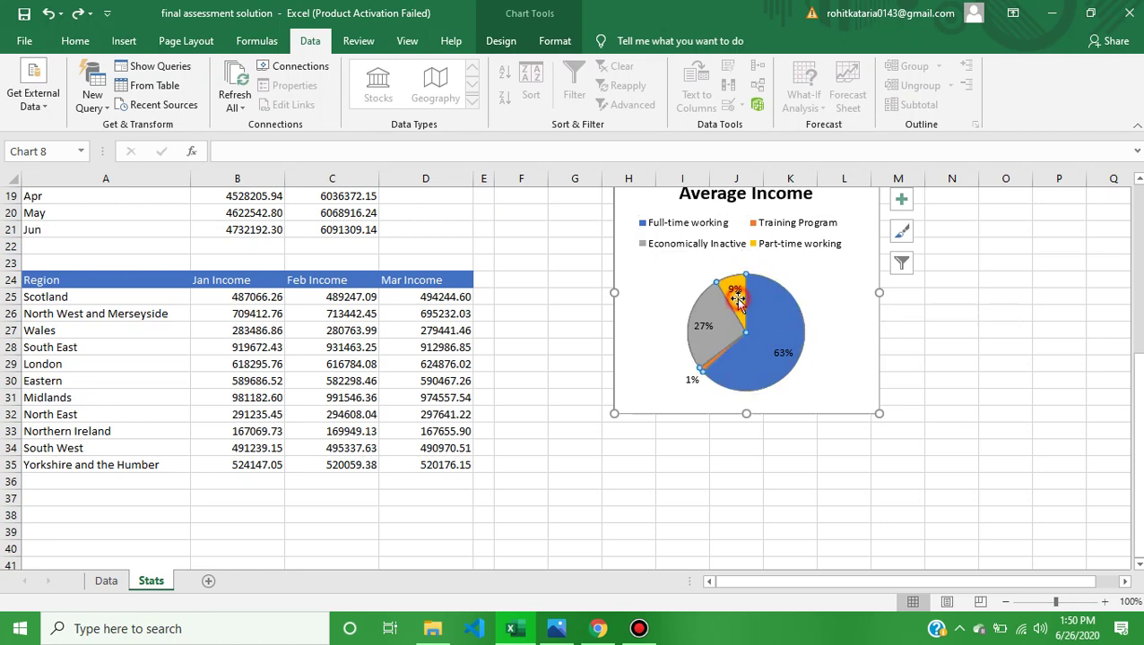
{"action": "left_click", "coordinate": [597, 628]}
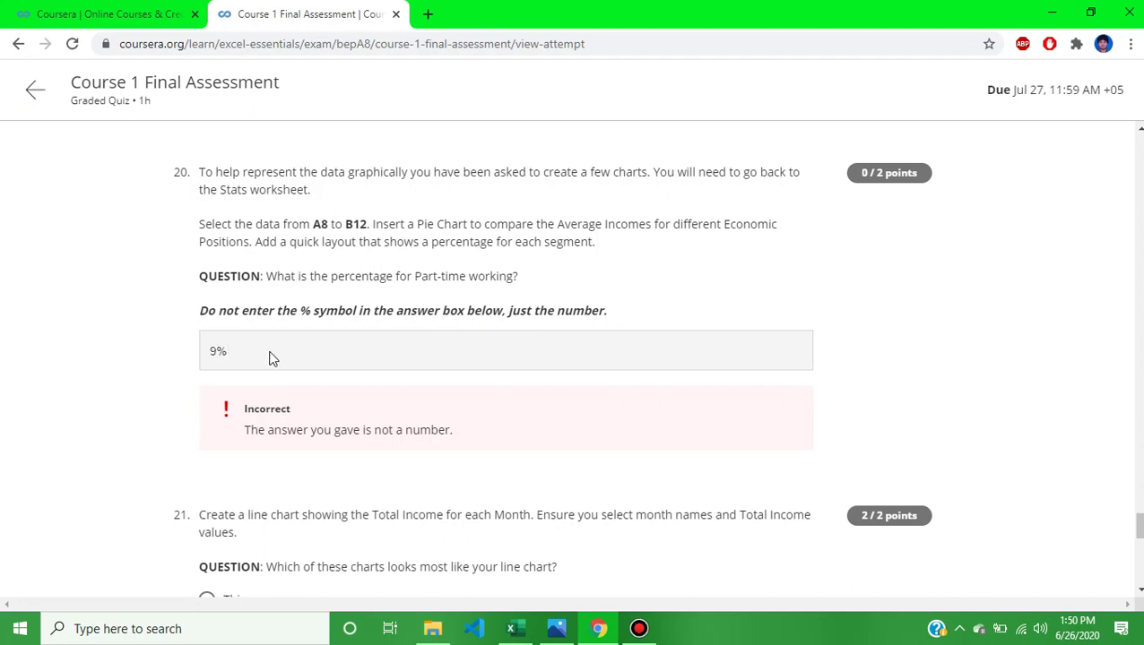
Scroll to question 21's line chart options, scored 2/2, then return to Excel.
{"action": "scroll", "coordinate": [319, 359], "scroll_direction": "down", "scroll_amount": 2}
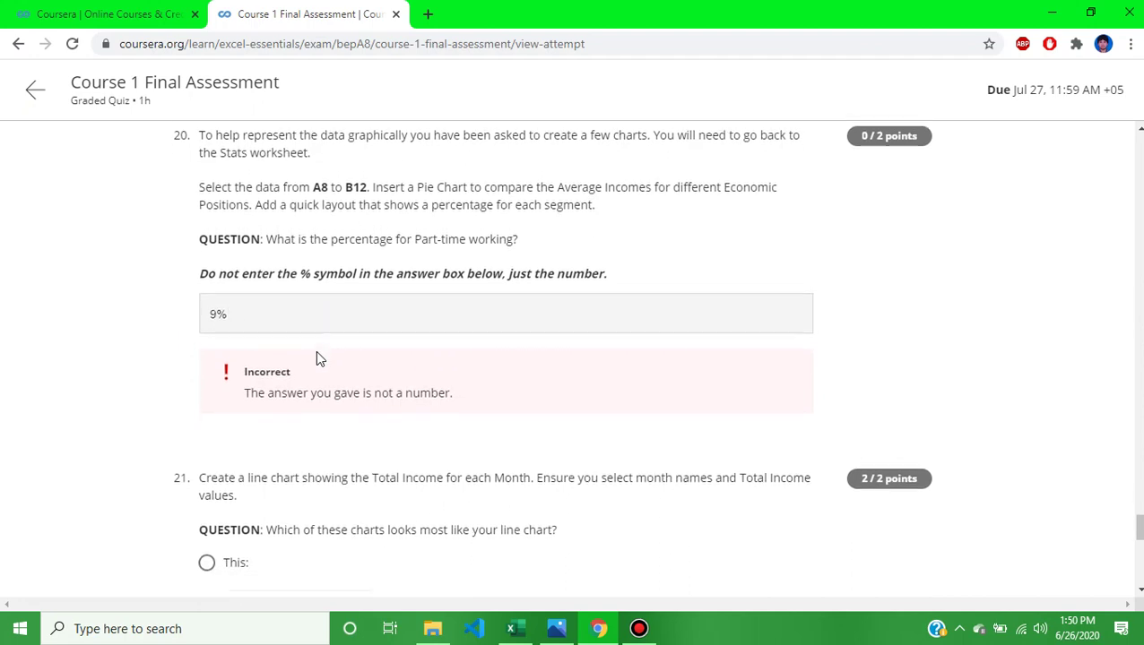
{"action": "scroll", "coordinate": [320, 359], "scroll_direction": "down", "scroll_amount": 4}
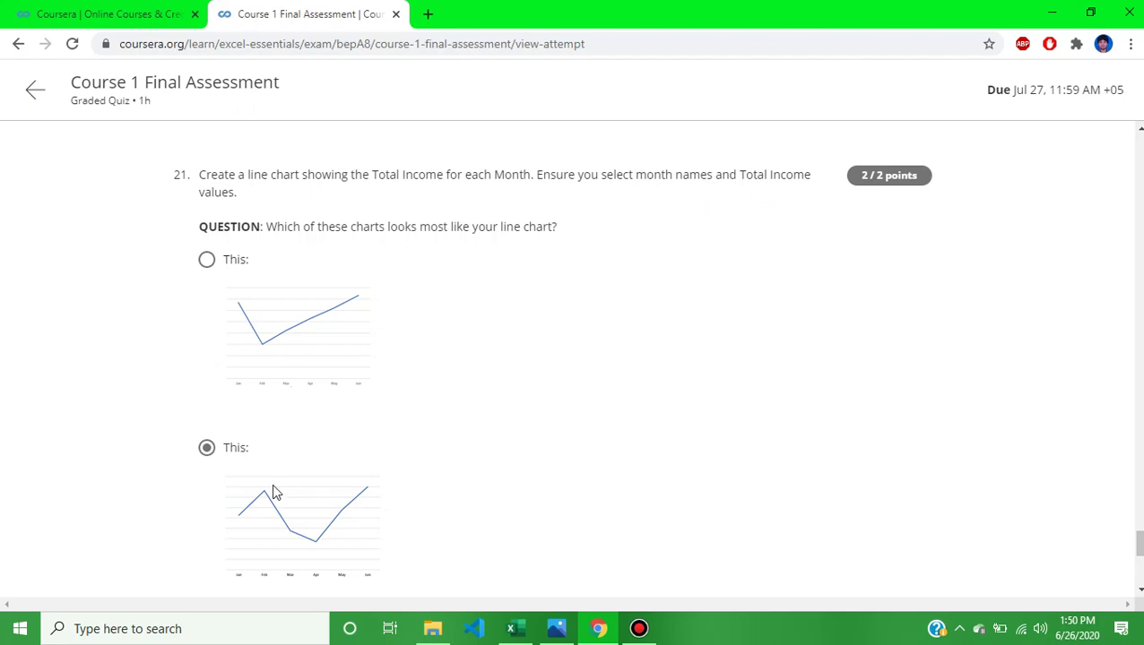
{"action": "scroll", "coordinate": [273, 492], "scroll_direction": "down", "scroll_amount": 1}
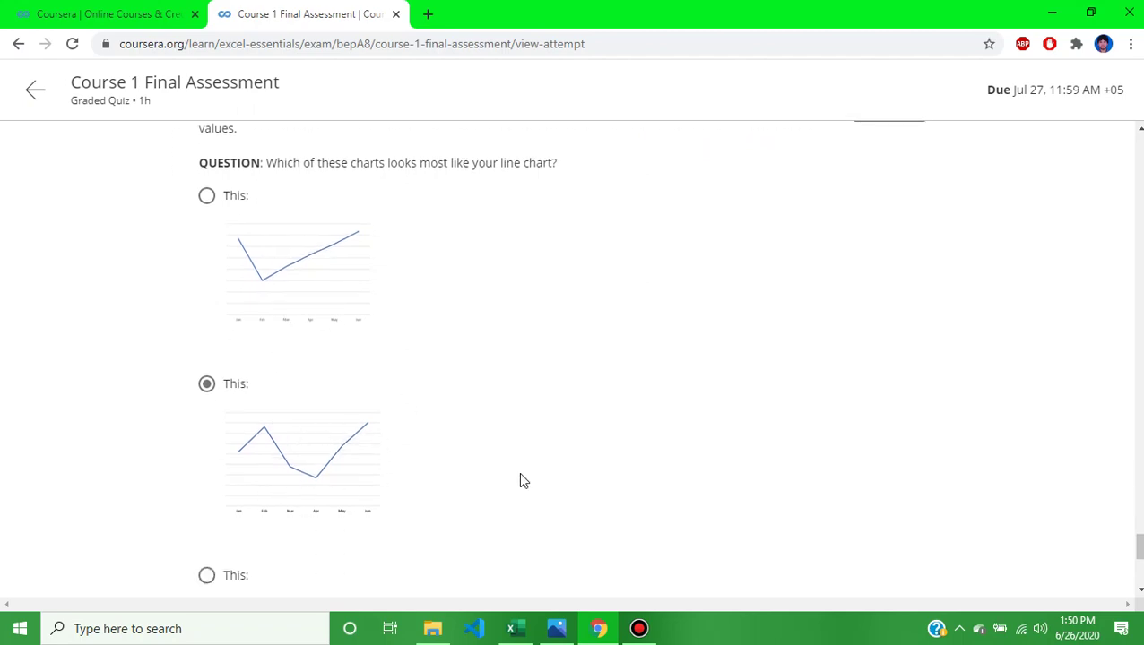
{"action": "left_click", "coordinate": [514, 628]}
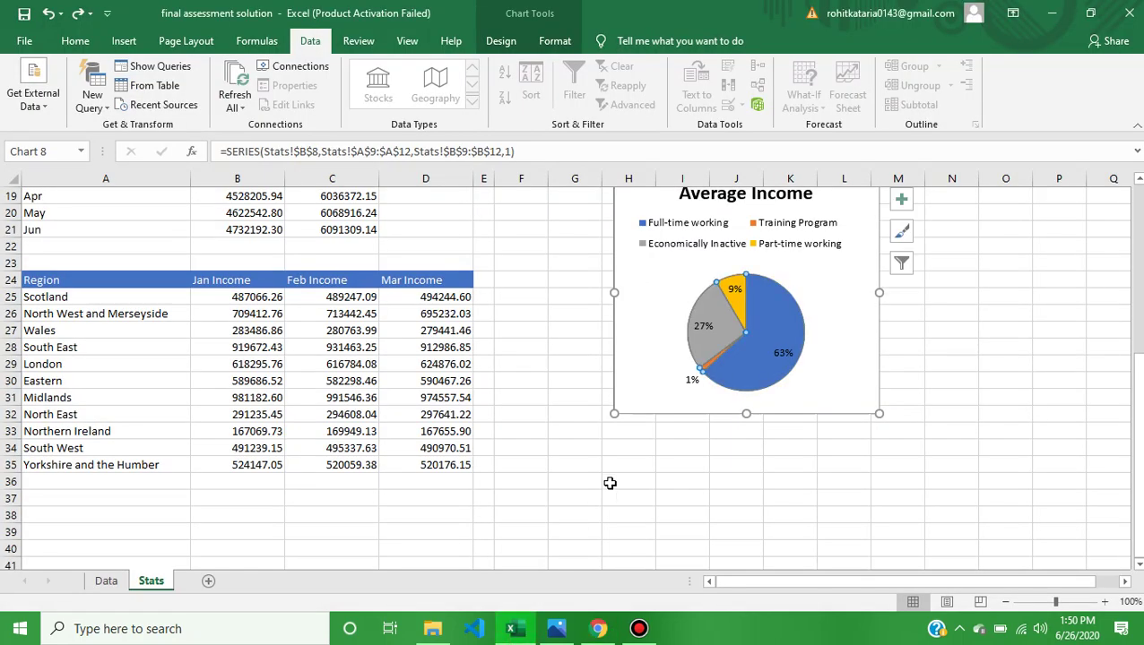
View the Total Income line chart at the top of the Stats sheet, then return to the quiz.
{"action": "scroll", "coordinate": [550, 429], "scroll_direction": "up", "scroll_amount": 5}
{"action": "scroll", "coordinate": [550, 430], "scroll_direction": "up", "scroll_amount": 1}
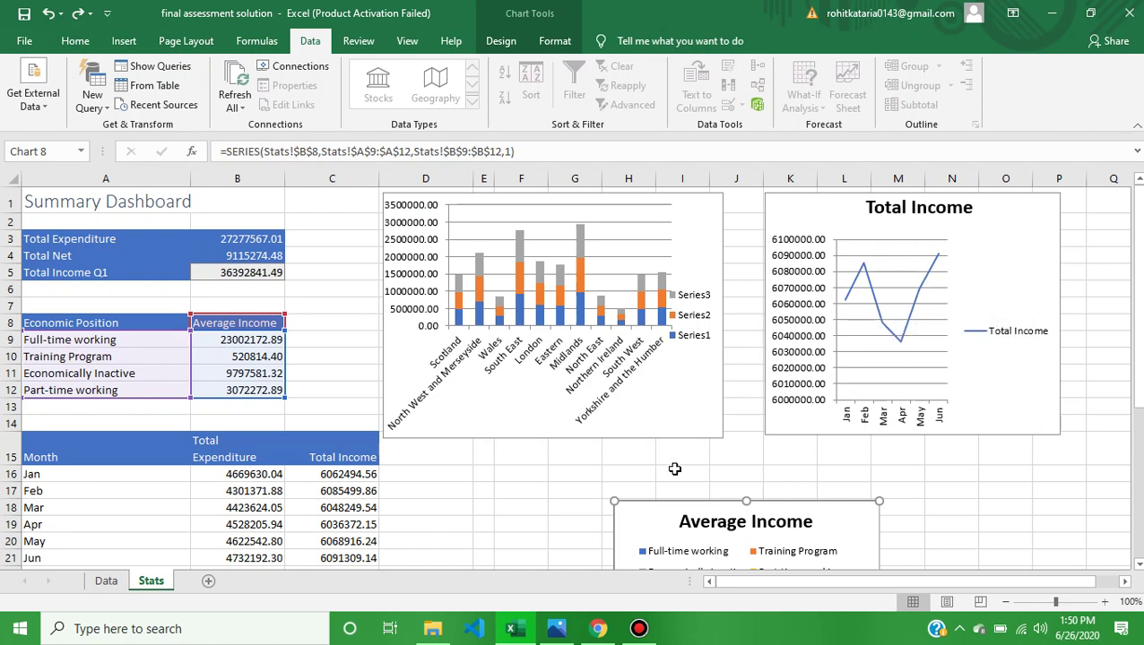
{"action": "left_click", "coordinate": [600, 631]}
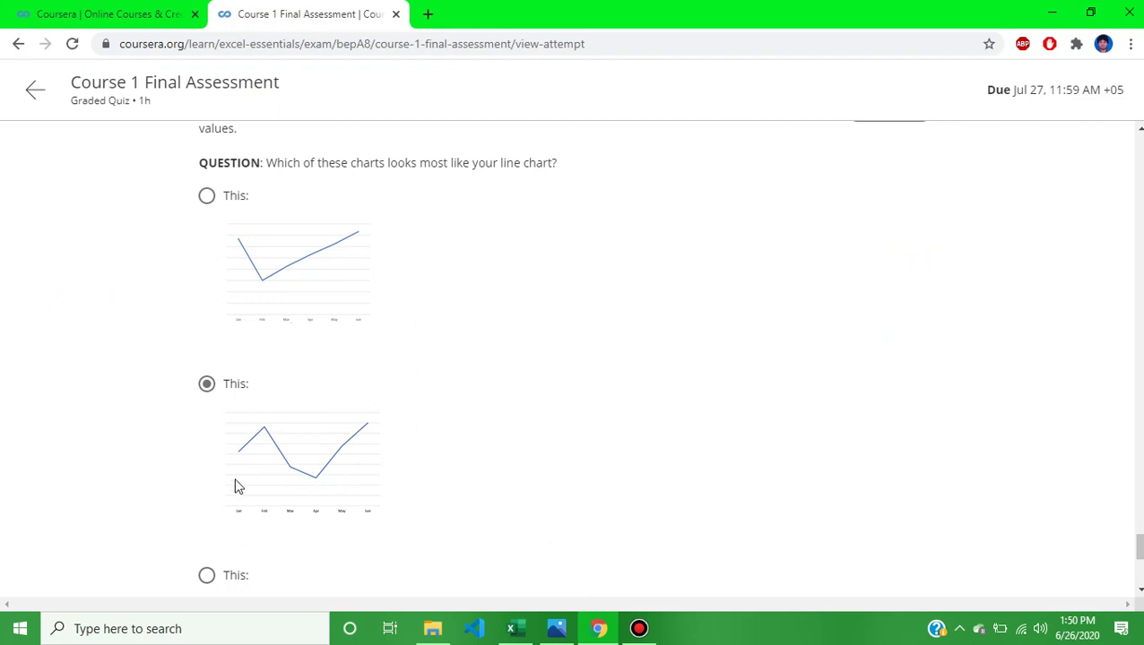
Scroll to question 22 on the fourth-highest region, marked 'londen' incorrect, then return to Excel.
{"action": "scroll", "coordinate": [239, 486], "scroll_direction": "up", "scroll_amount": 1}
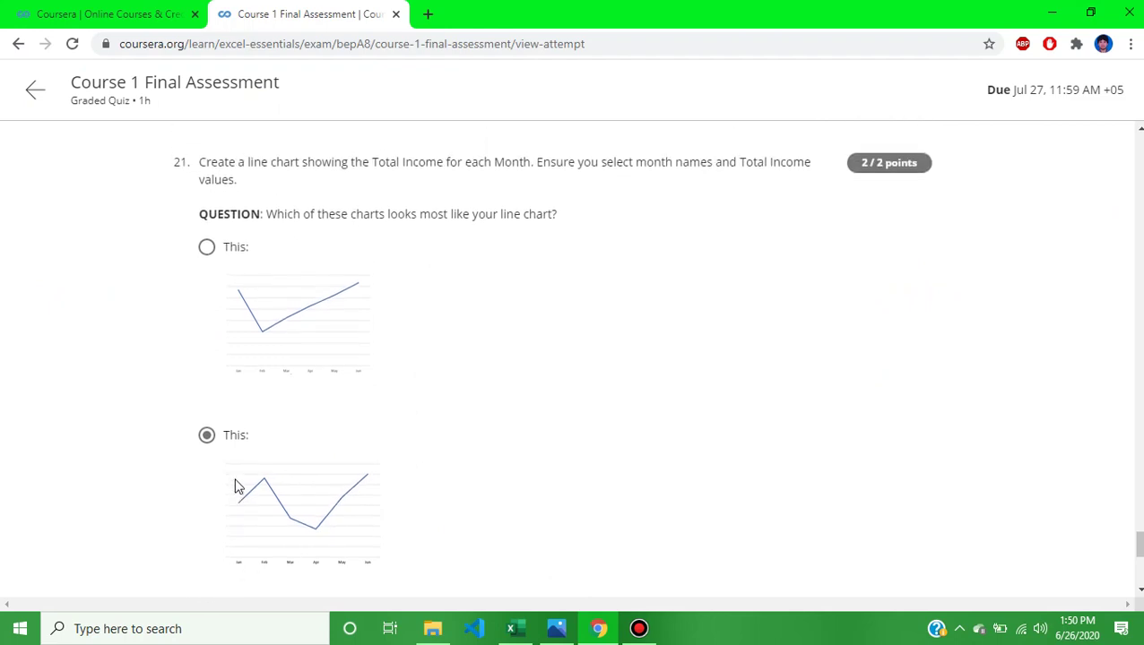
{"action": "scroll", "coordinate": [239, 487], "scroll_direction": "down", "scroll_amount": 3}
{"action": "scroll", "coordinate": [239, 487], "scroll_direction": "down", "scroll_amount": 2}
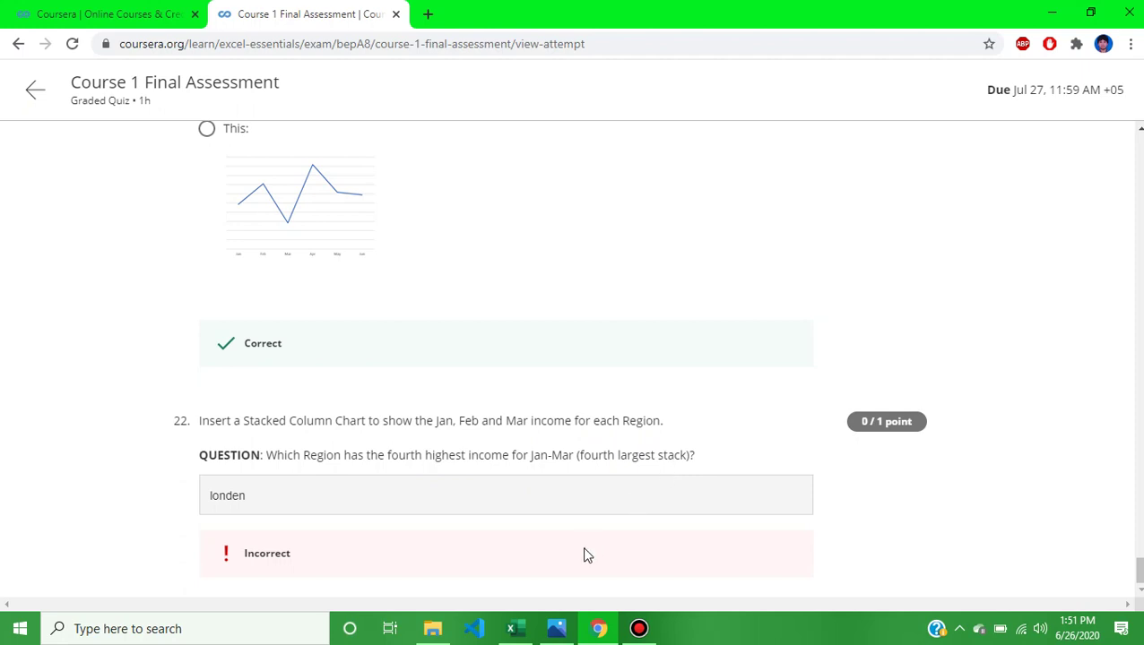
{"action": "left_click", "coordinate": [520, 629]}
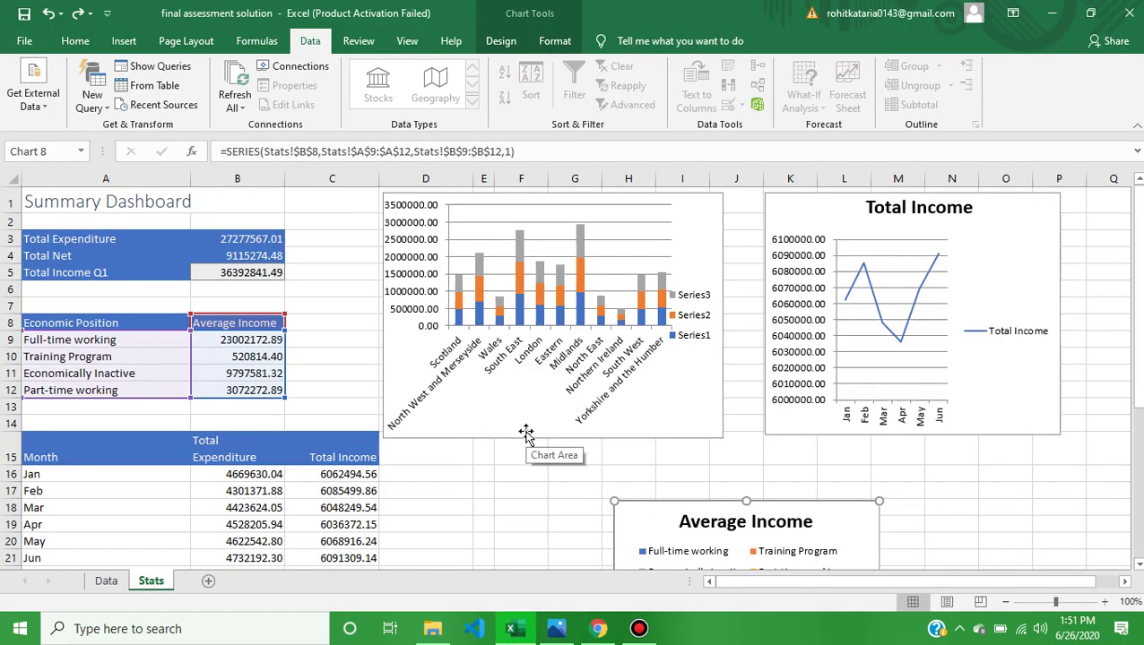
Inspect the stacked column chart's Series3 and Series2 regional bars, then bring up subscribe.png in Photos.
{"action": "left_click", "coordinate": [556, 432]}
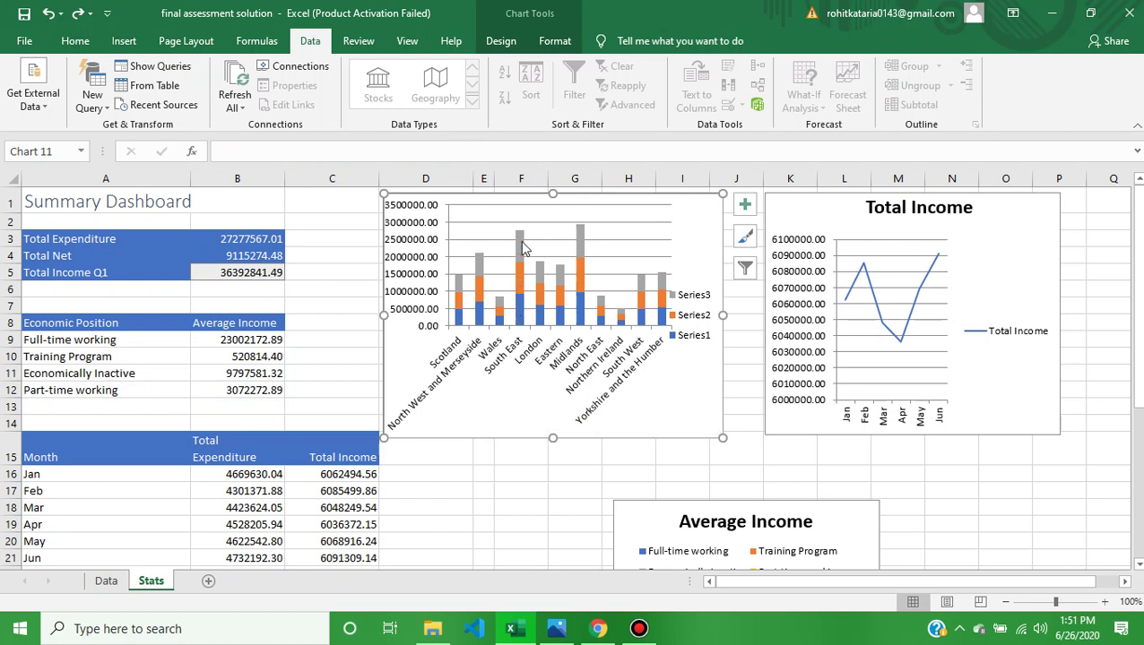
{"action": "left_click", "coordinate": [580, 234]}
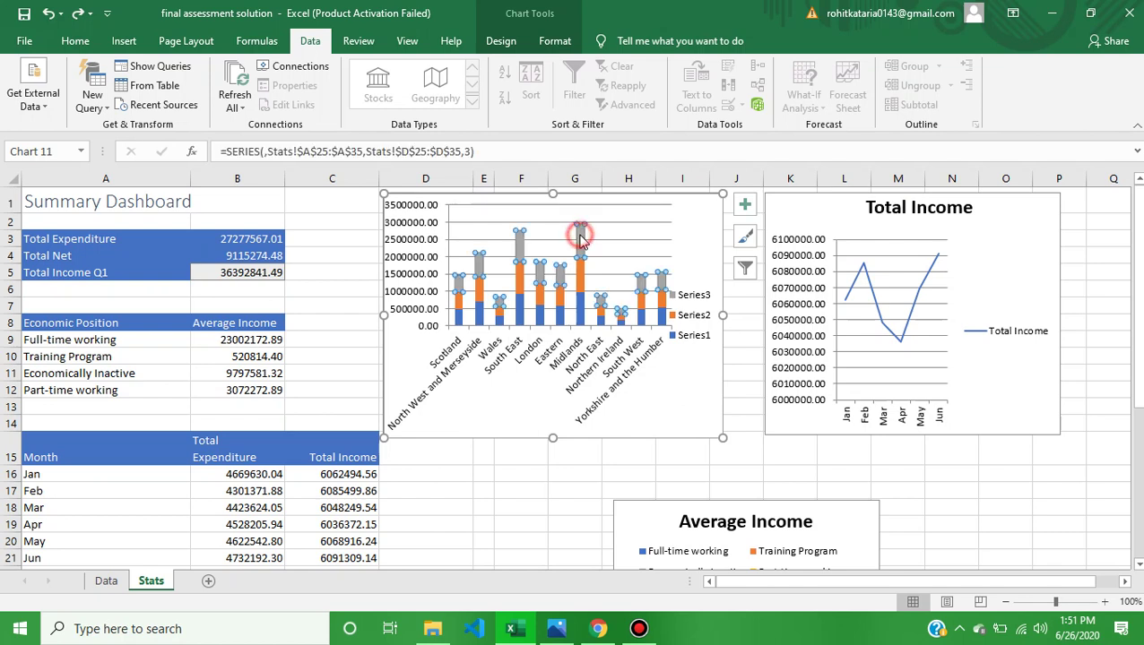
{"action": "left_click", "coordinate": [522, 240]}
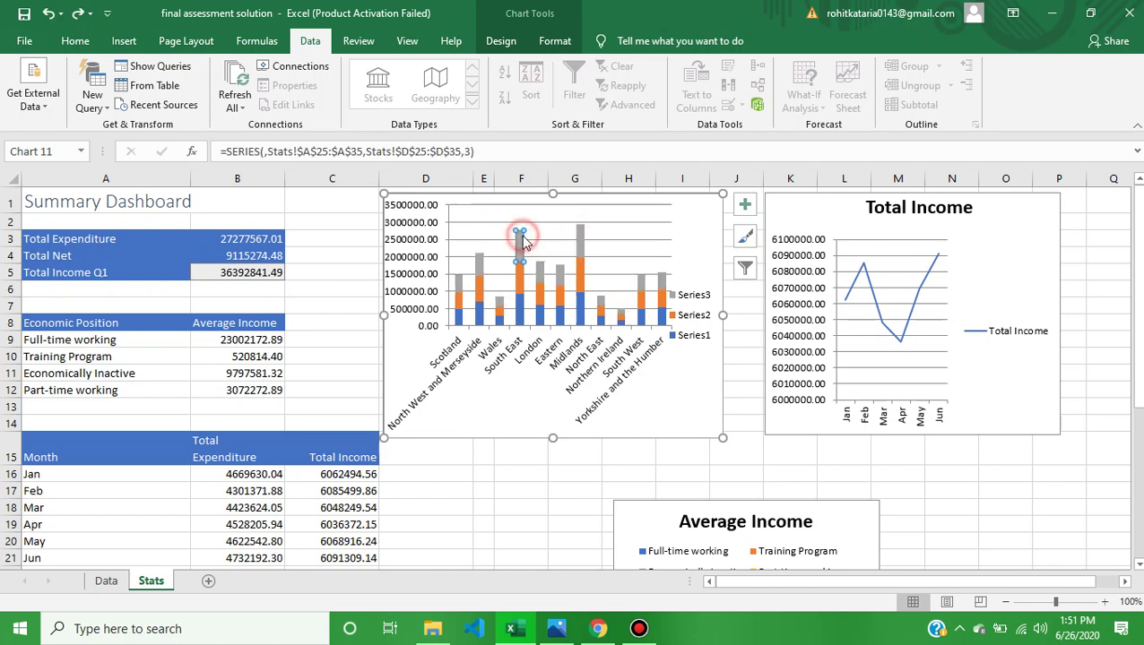
{"action": "left_click", "coordinate": [480, 268]}
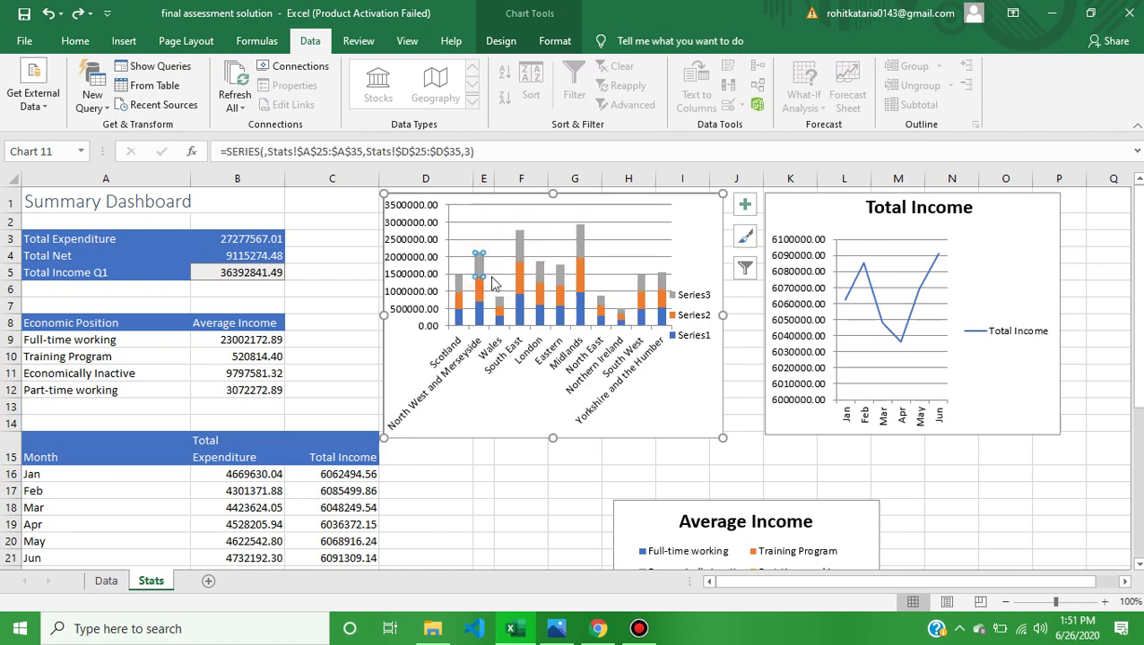
{"action": "left_click", "coordinate": [540, 307]}
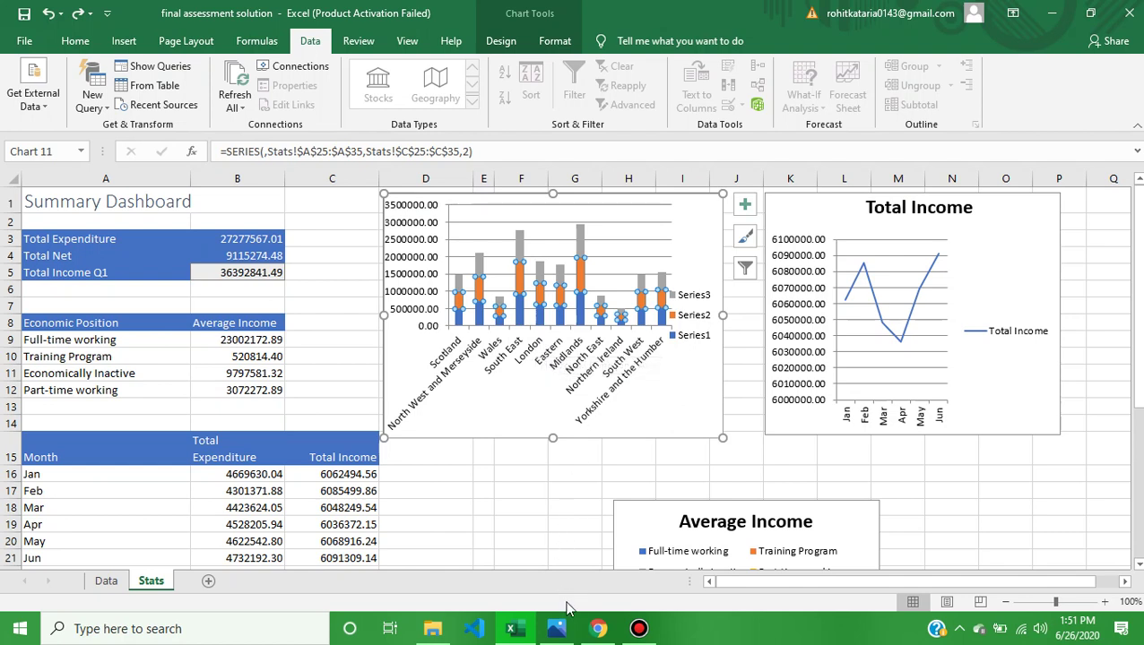
{"action": "left_click", "coordinate": [556, 628]}
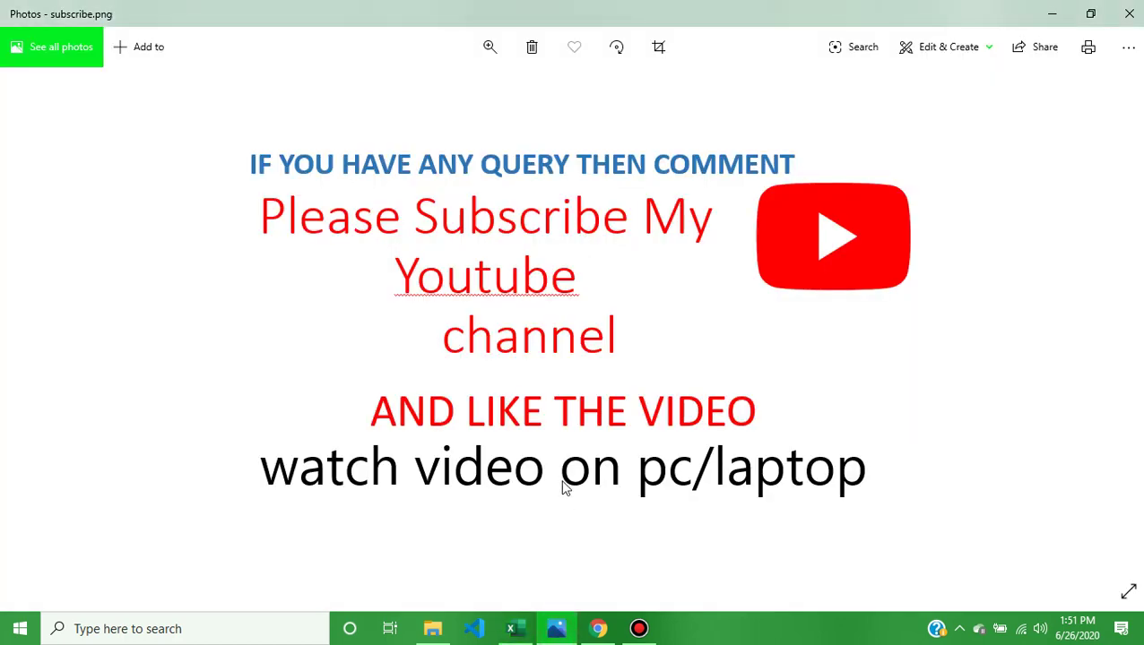